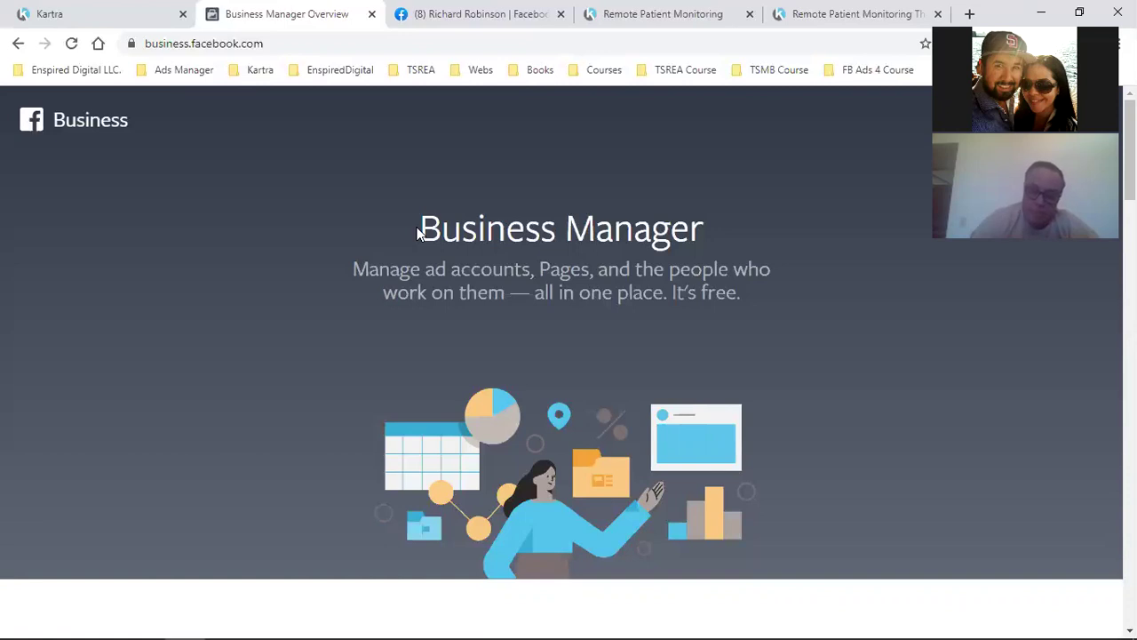
Check the personal profile tab, then return to Business Manager and open the Create Account form
click(420, 13)
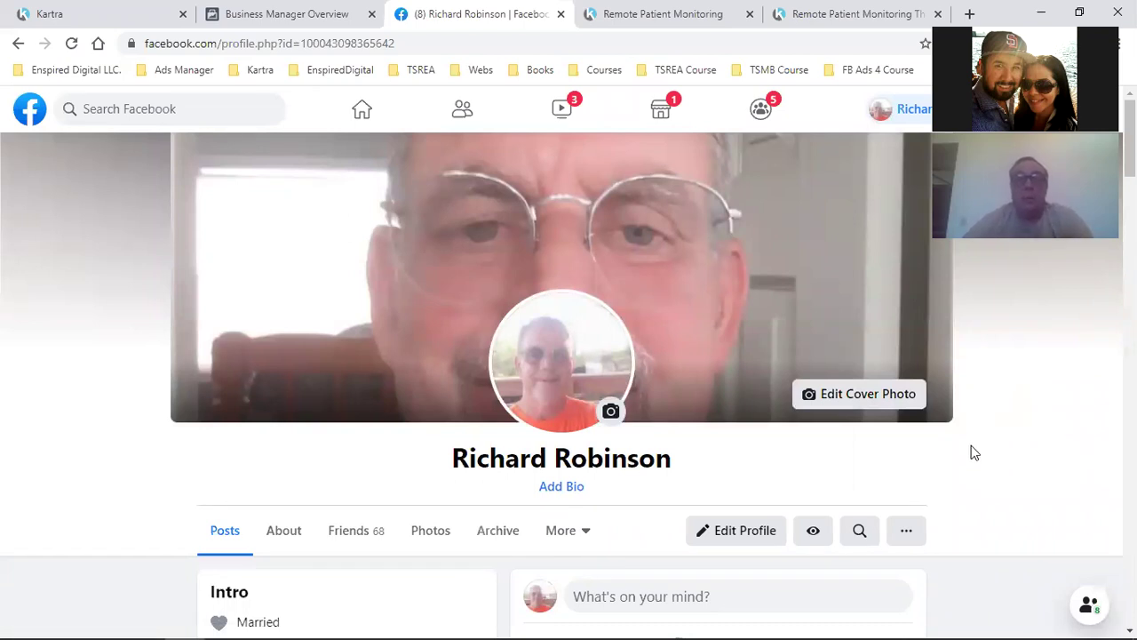
click(286, 13)
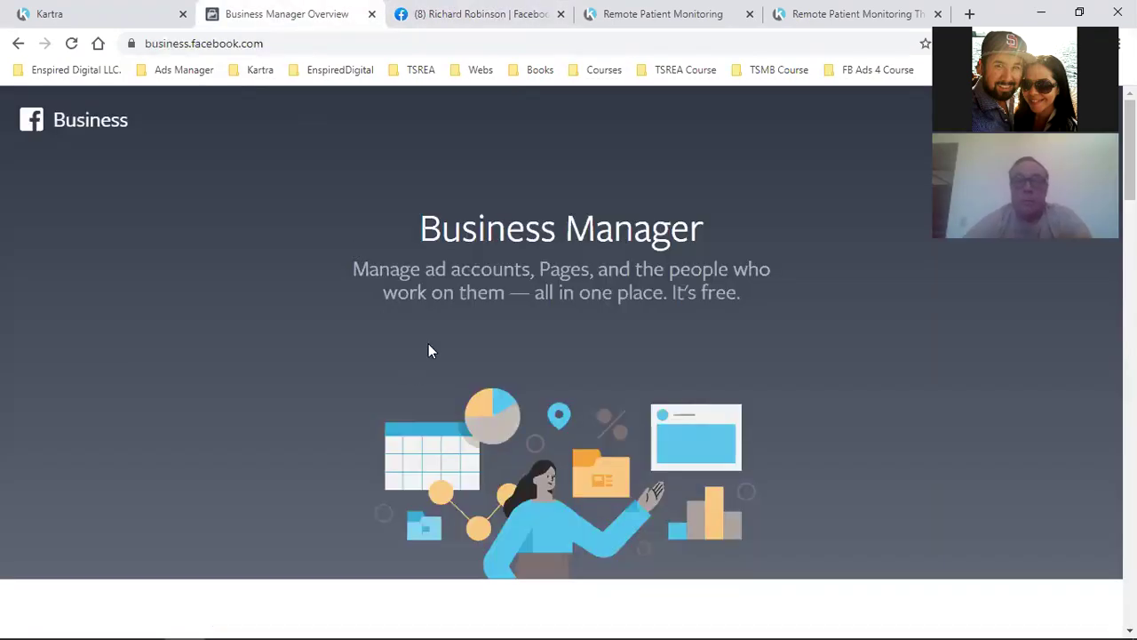
scroll(430, 351, down, 9)
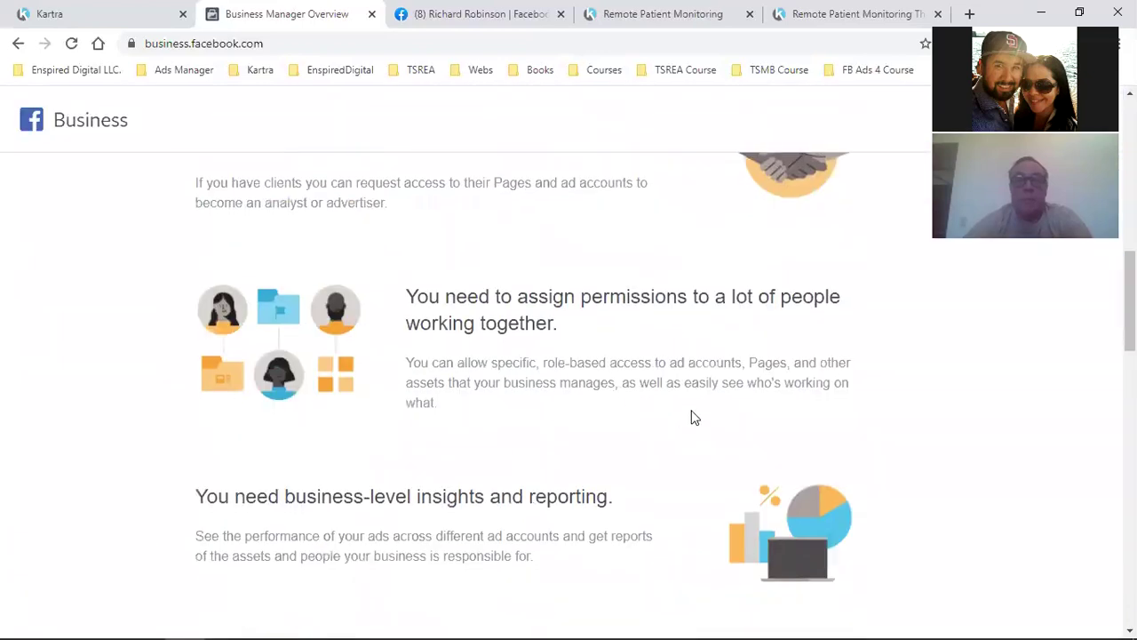
scroll(694, 417, up, 10)
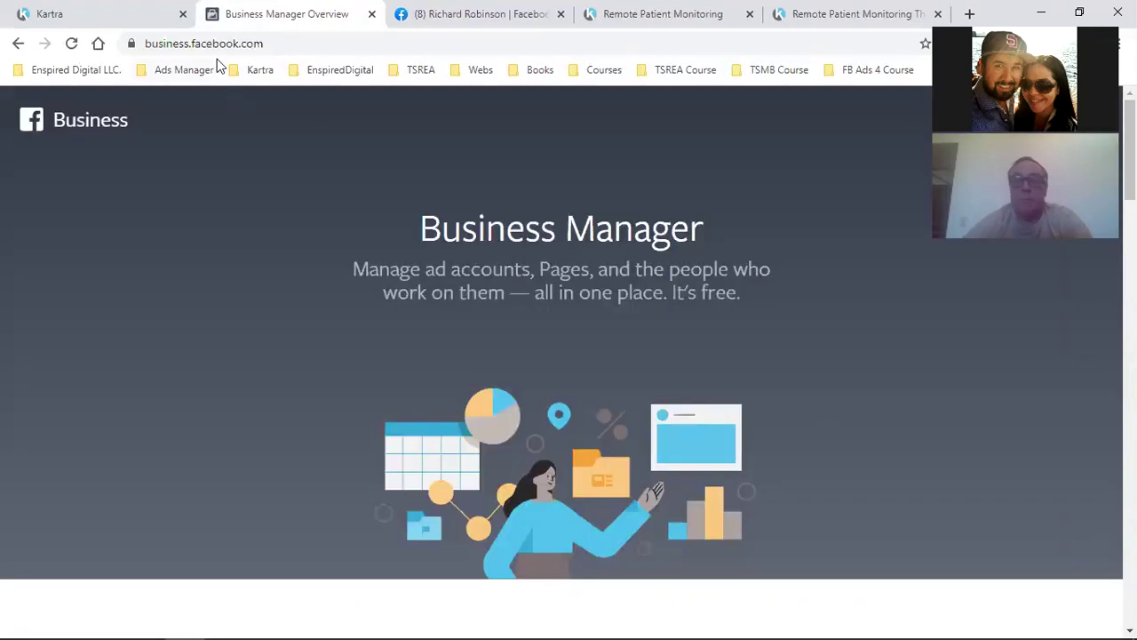
click(219, 41)
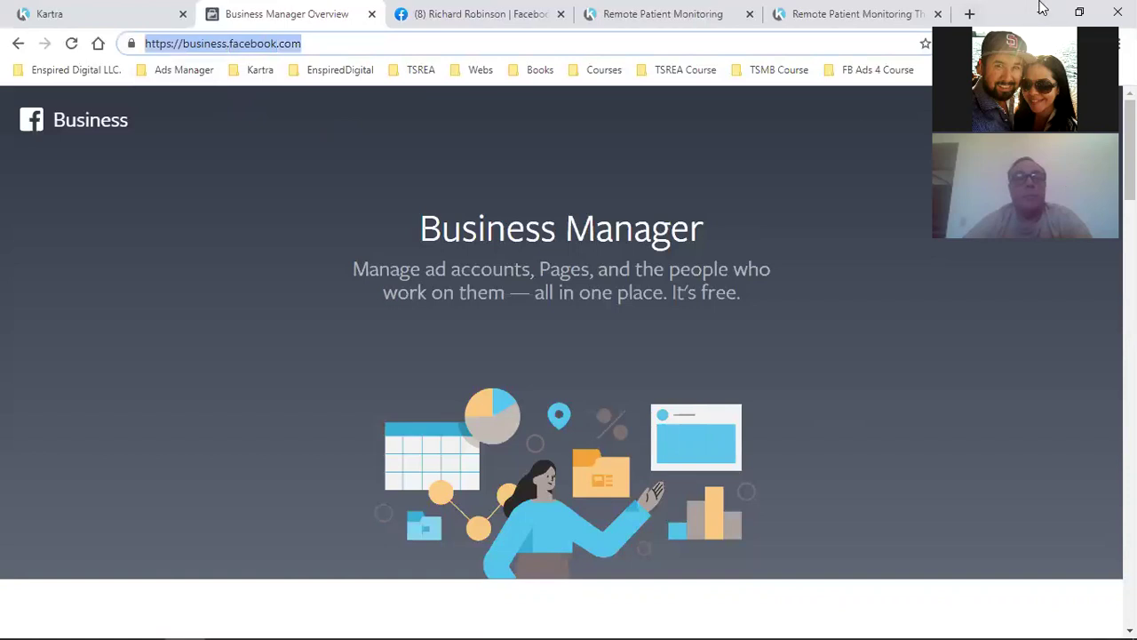
click(1016, 114)
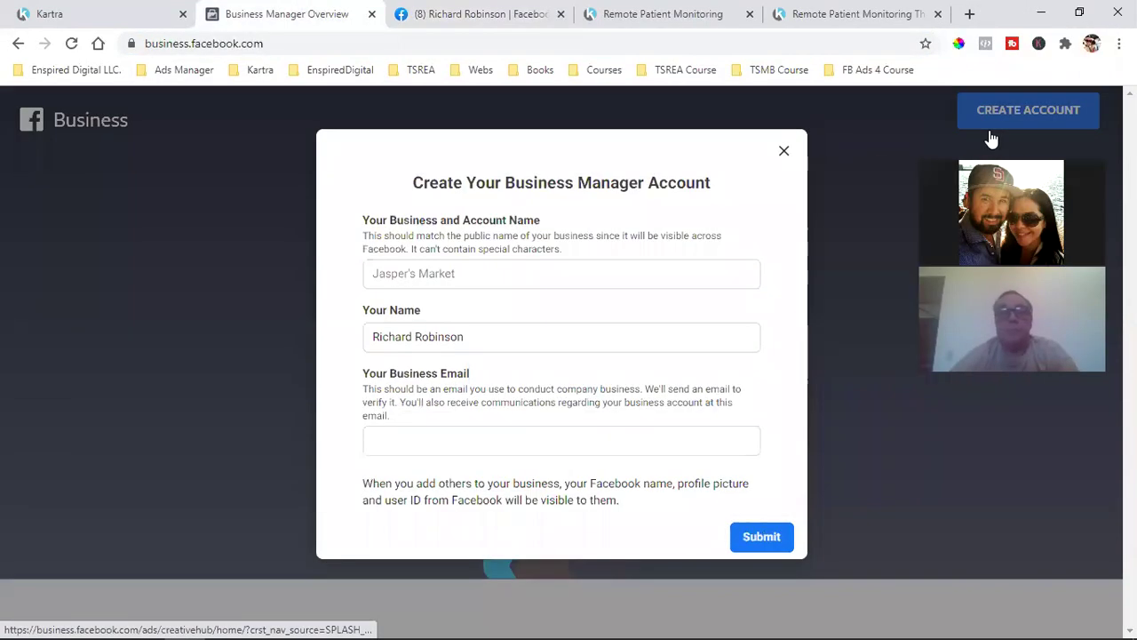
Check the Remote Patient Monitoring tab, then enter 'Compliant Health Care Solutions' as the business name
click(528, 275)
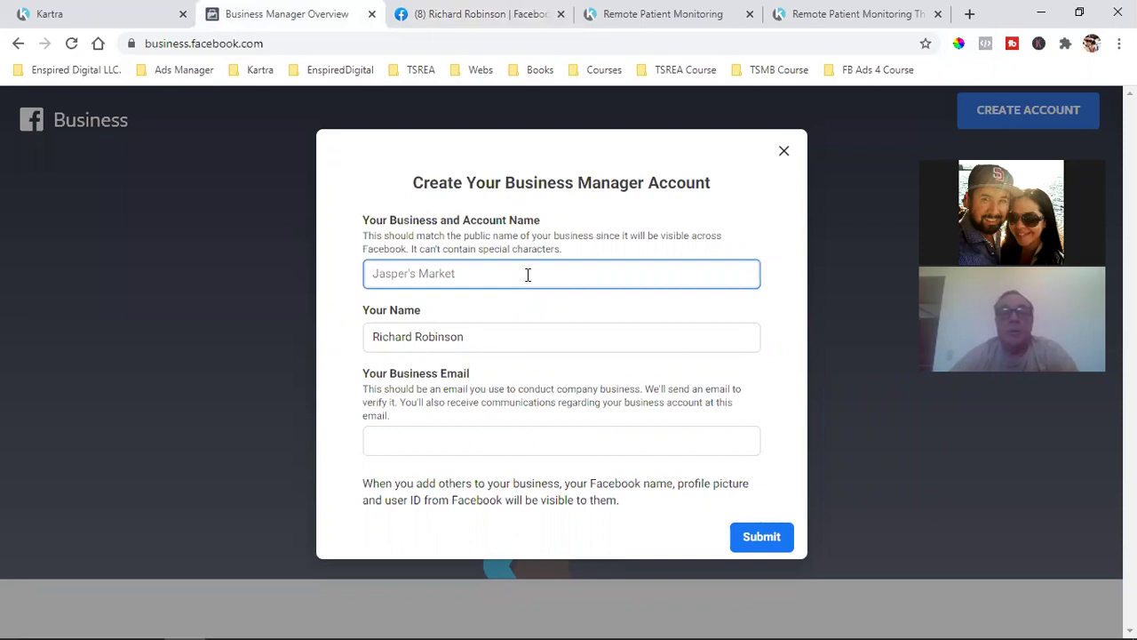
click(684, 9)
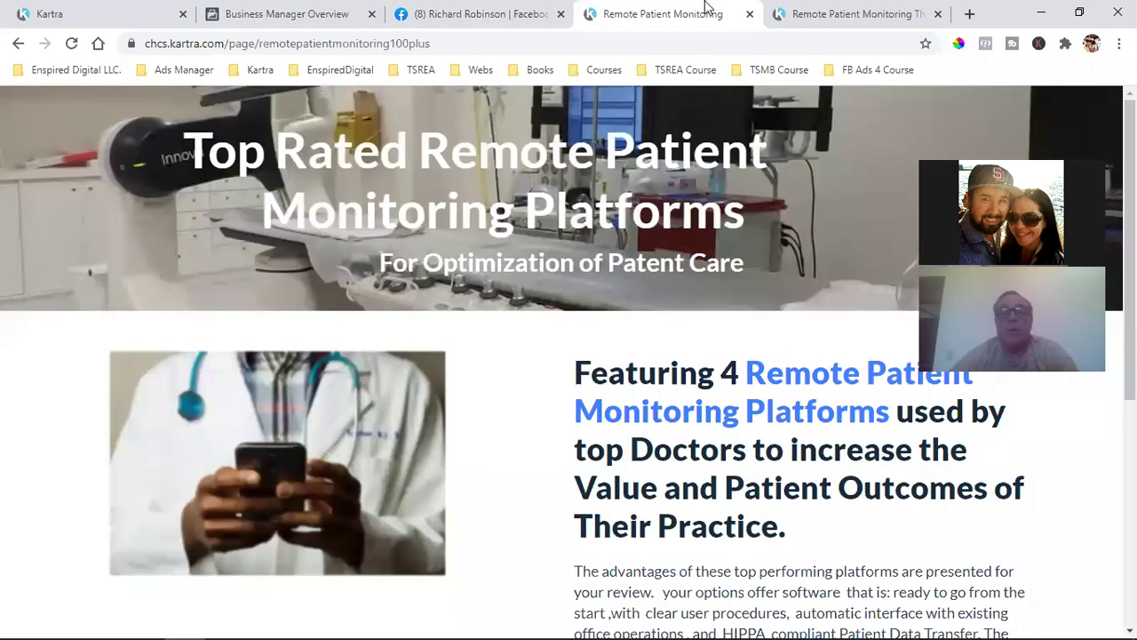
click(444, 12)
click(311, 11)
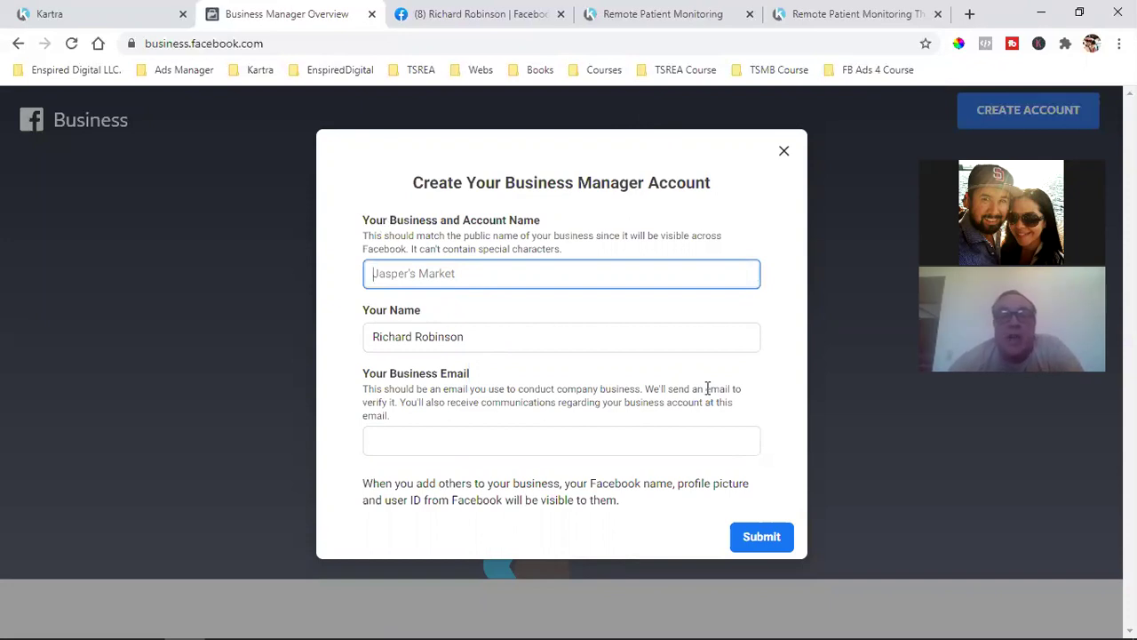
text(Com)
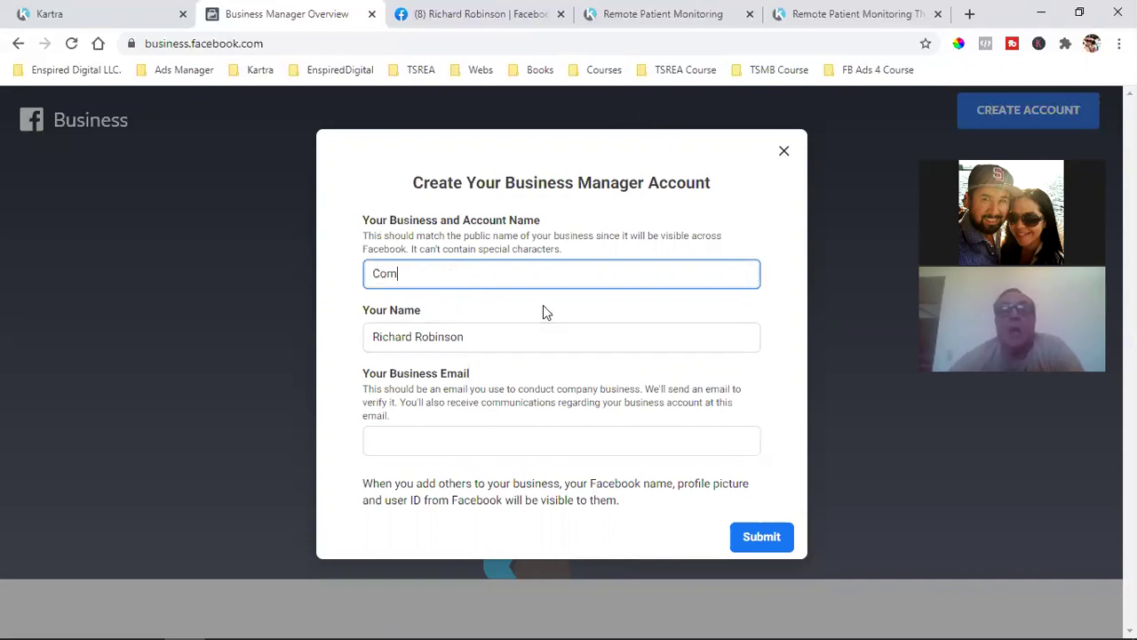
text(pliant Heal)
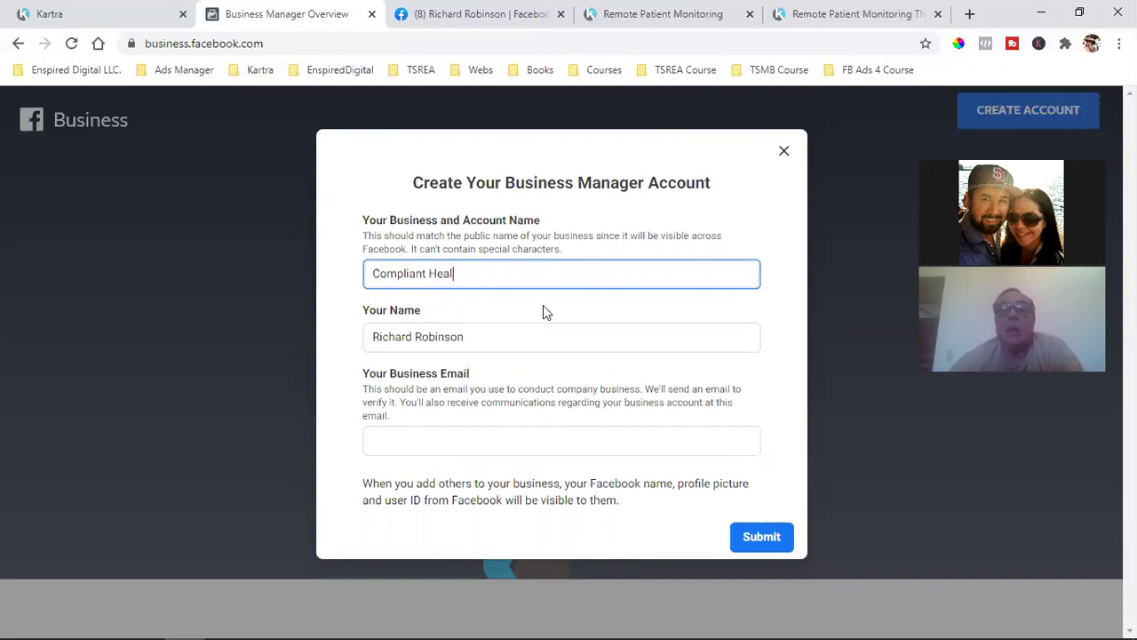
text(th Care Sol)
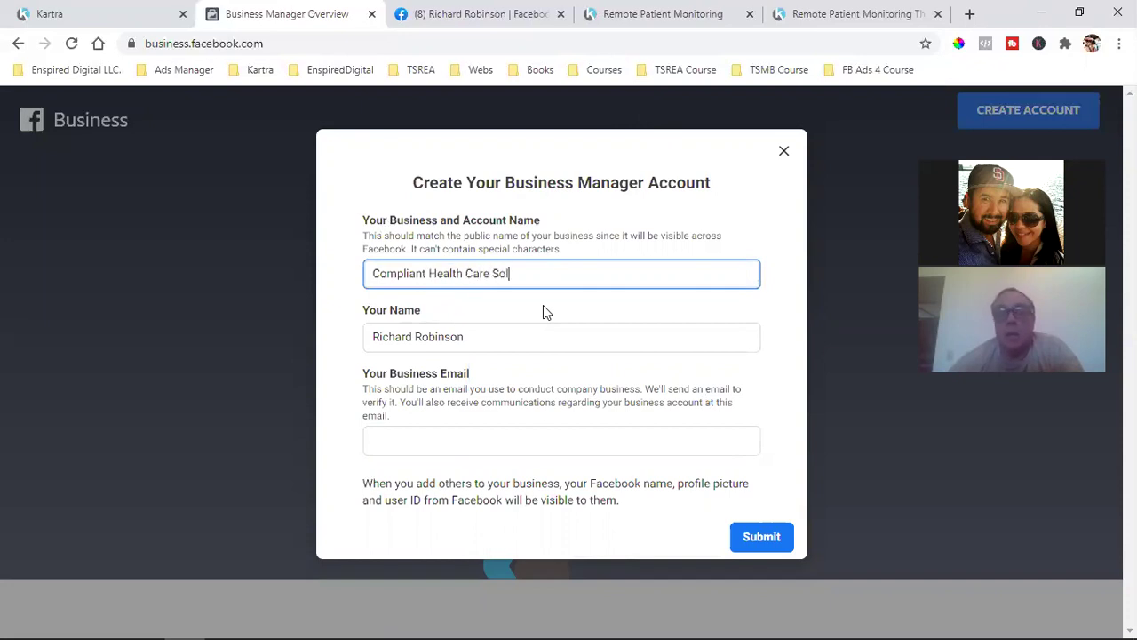
text(utions)
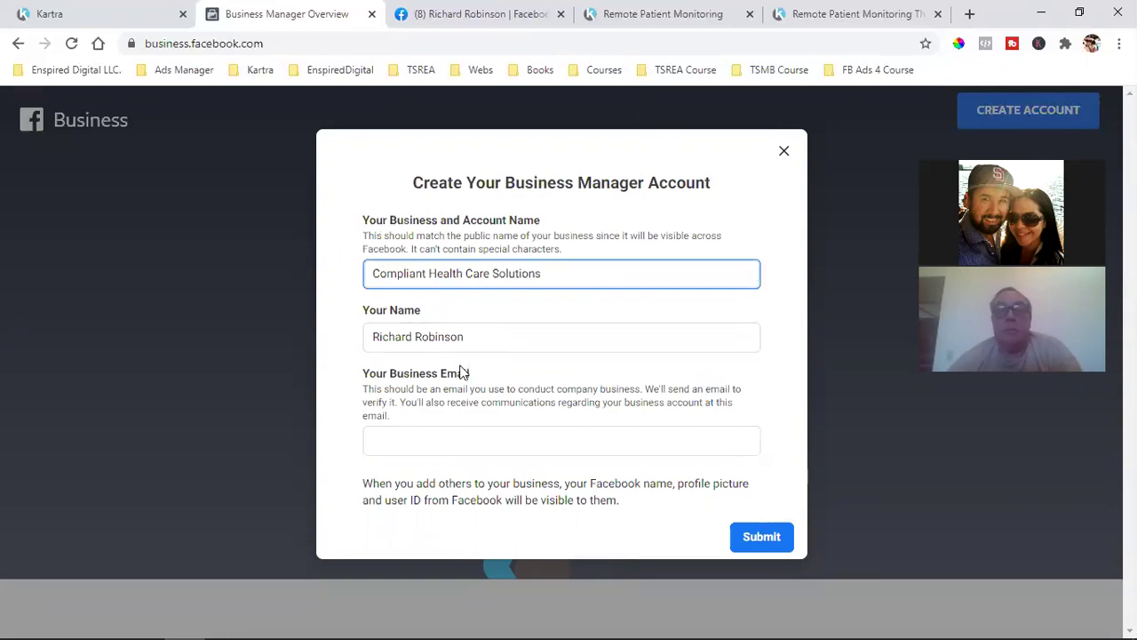
Replace the account holder's first name and enter the business e-mail address
click(457, 336)
double_click(455, 337)
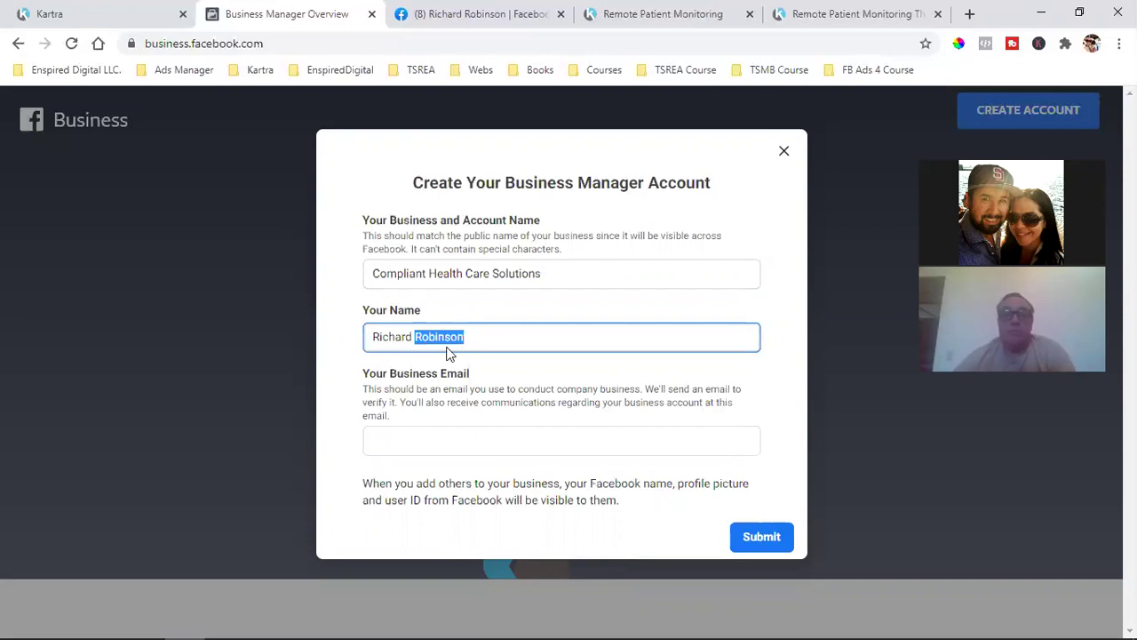
double_click(380, 337)
text(Dan)
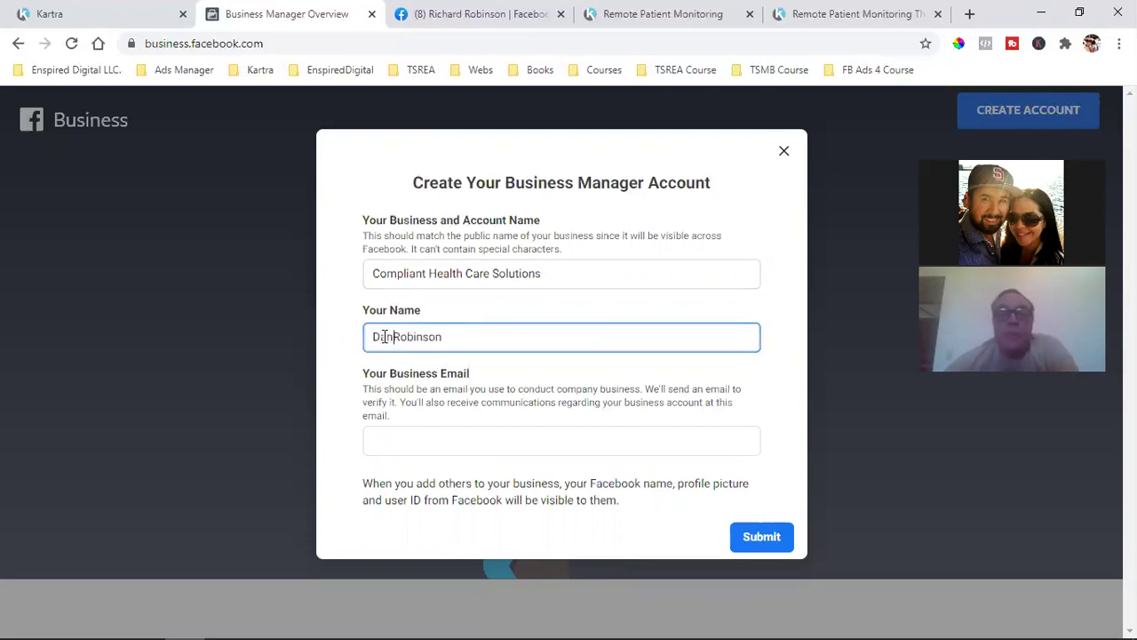
click(445, 440)
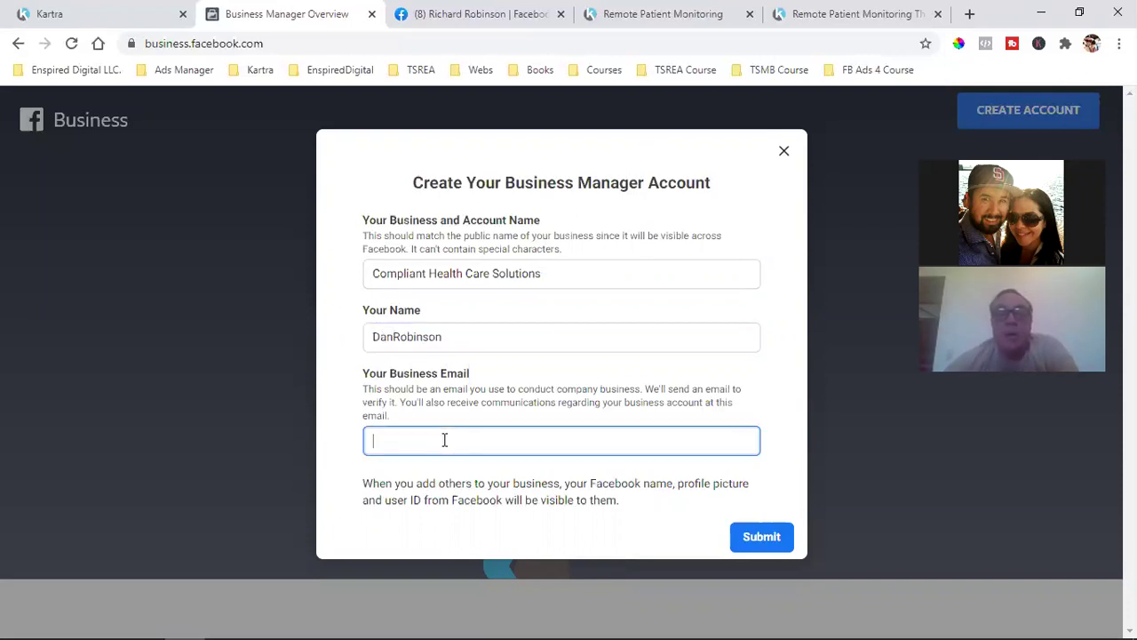
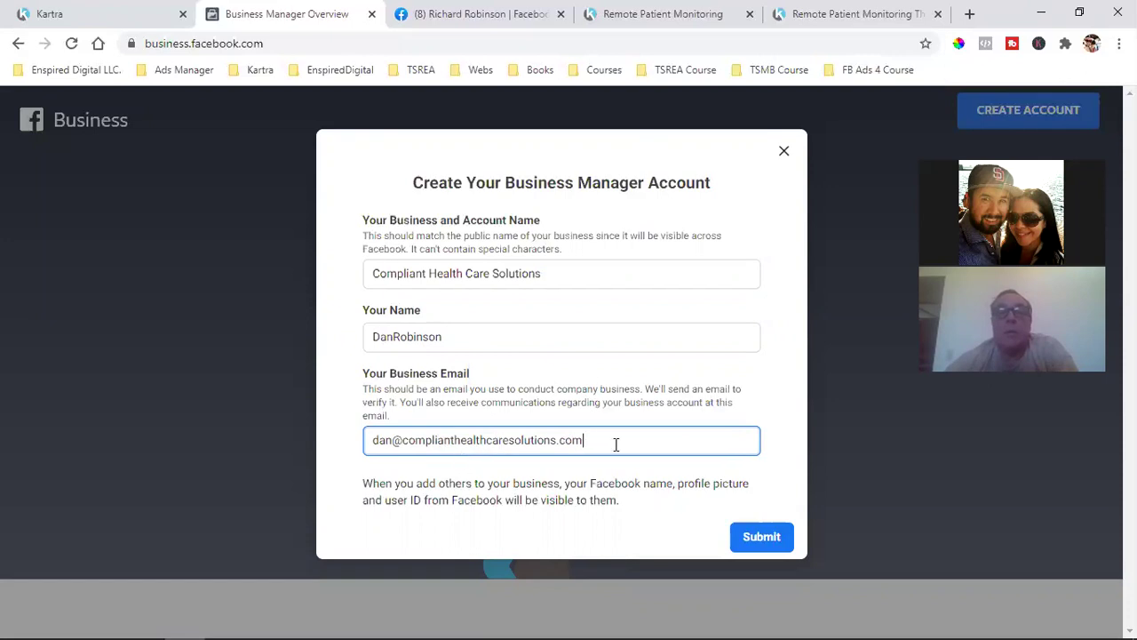
Fix the spacing in the account holder's name and submit the business account
drag(380, 221, 539, 220)
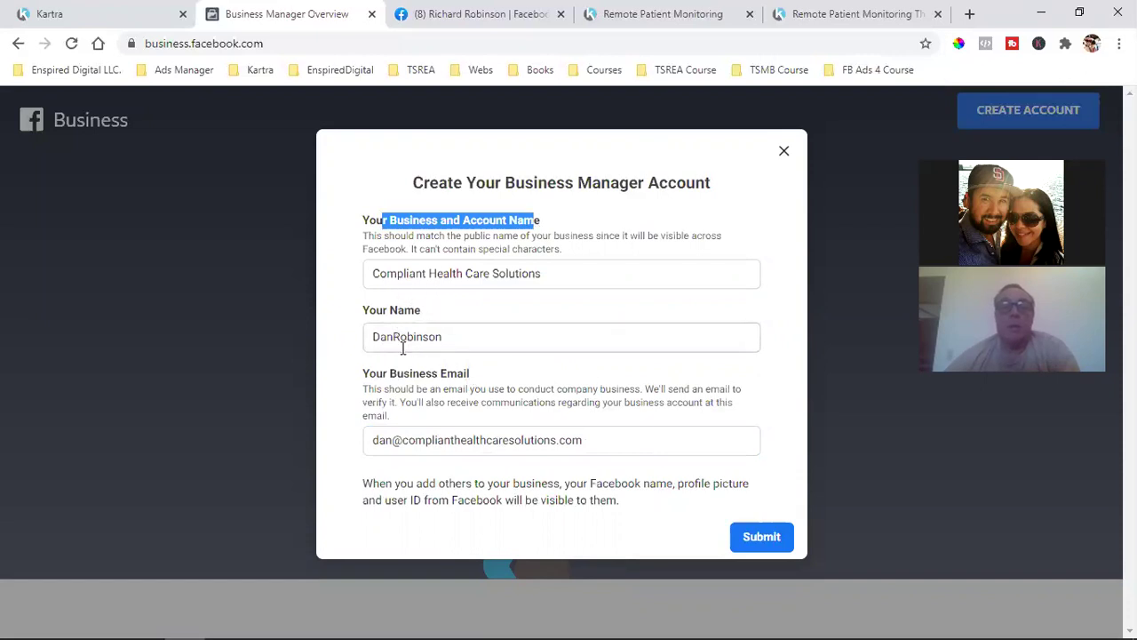
click(394, 337)
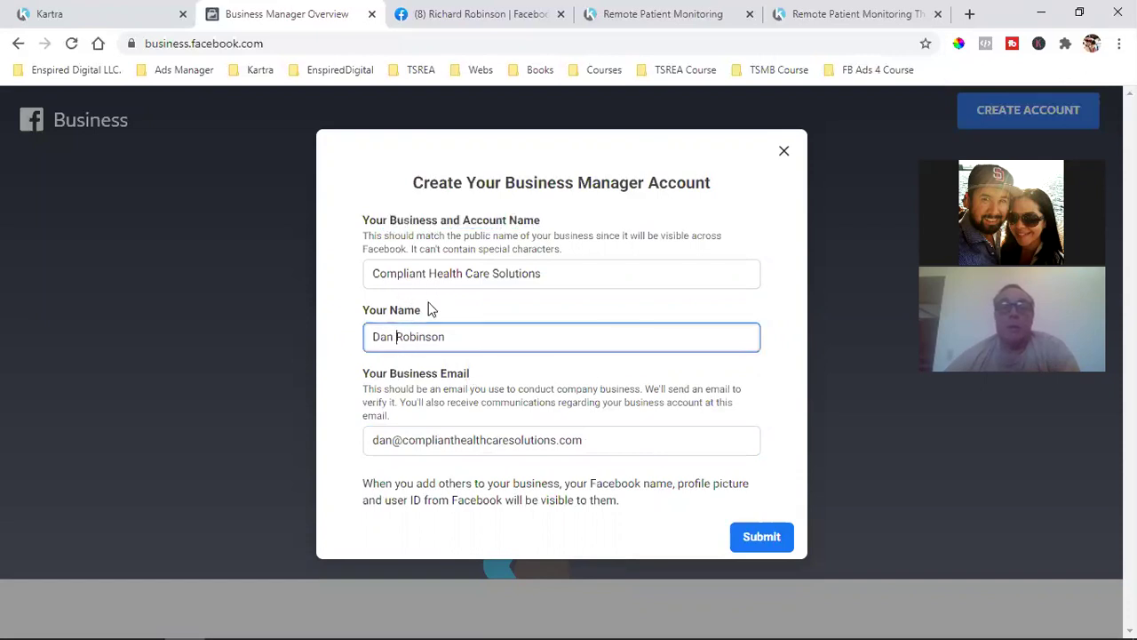
click(786, 540)
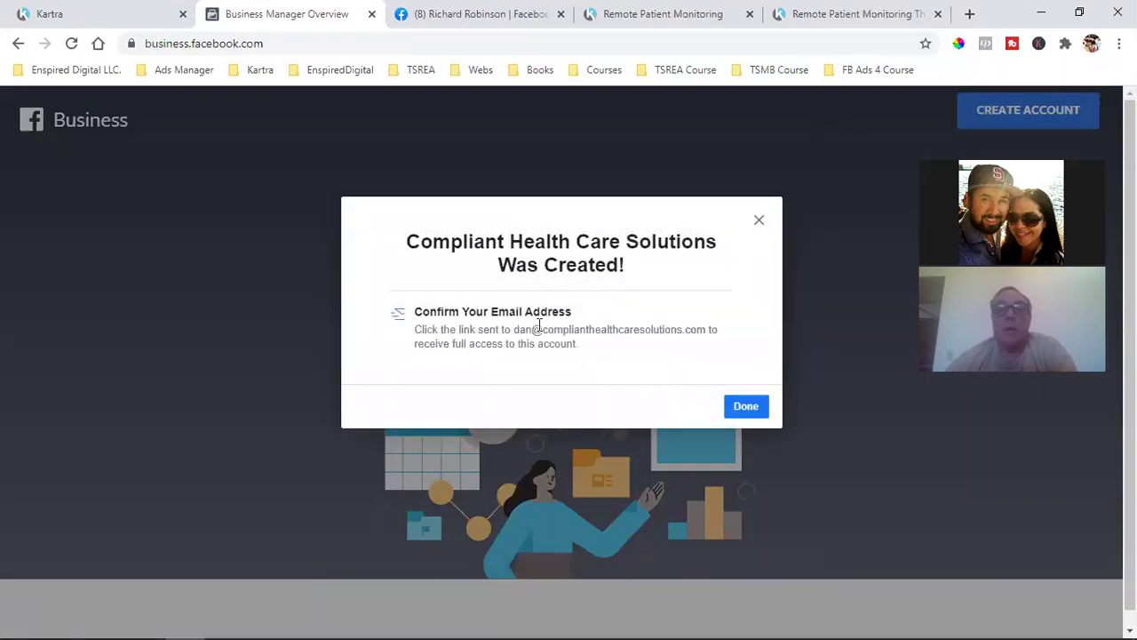
Dismiss the confirmation, reload, and review the new business's empty home dashboard and business list
click(751, 410)
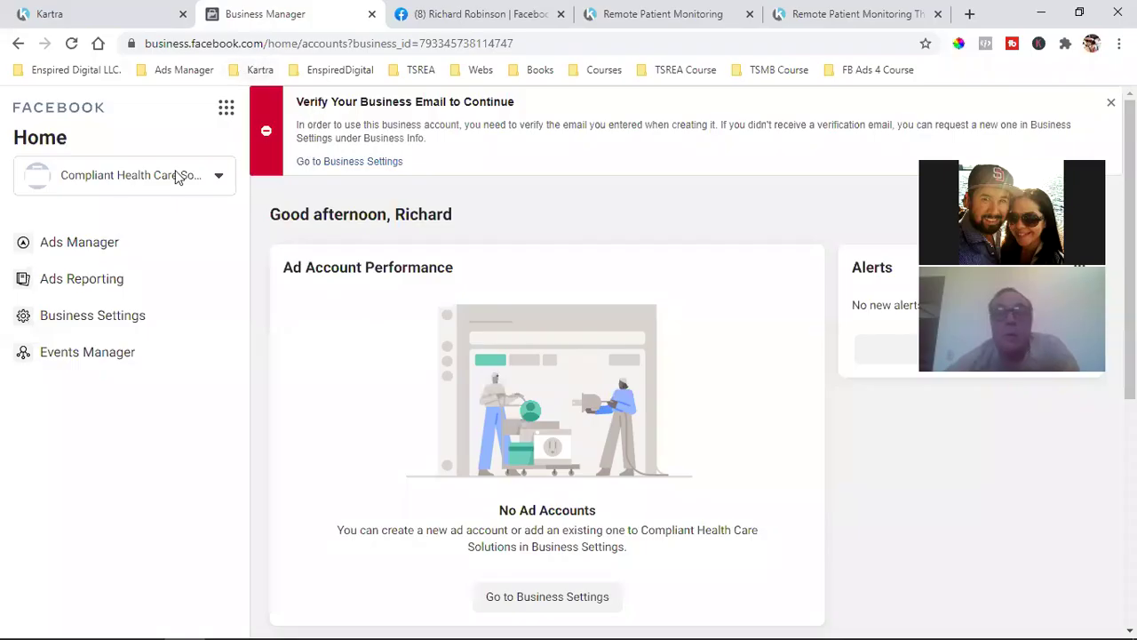
click(72, 44)
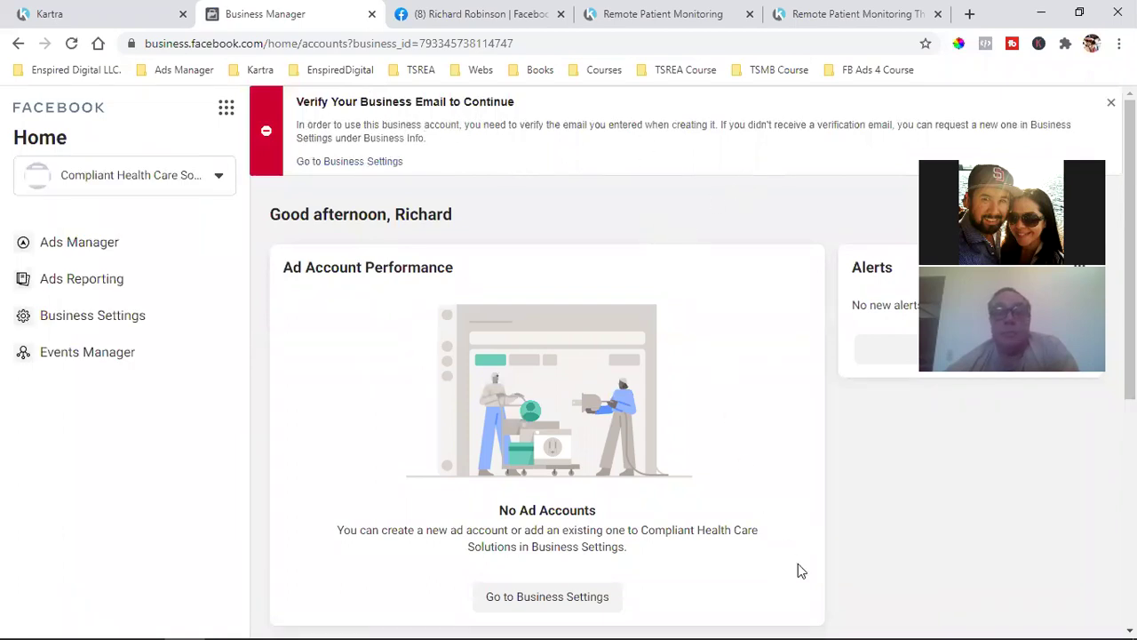
scroll(798, 495, down, 1)
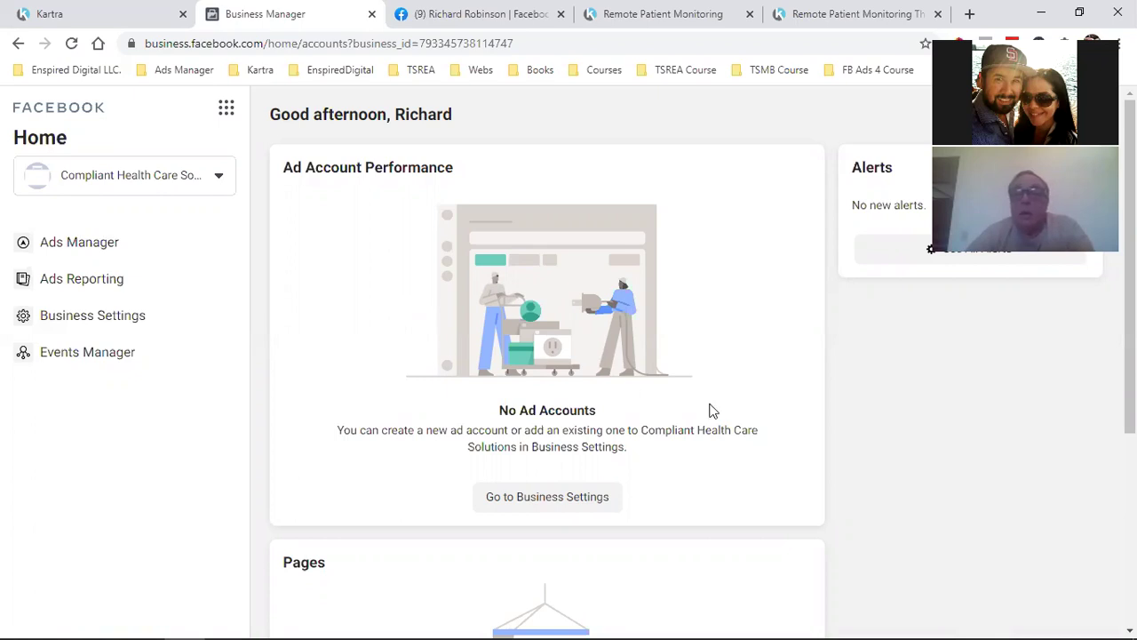
scroll(739, 451, down, 3)
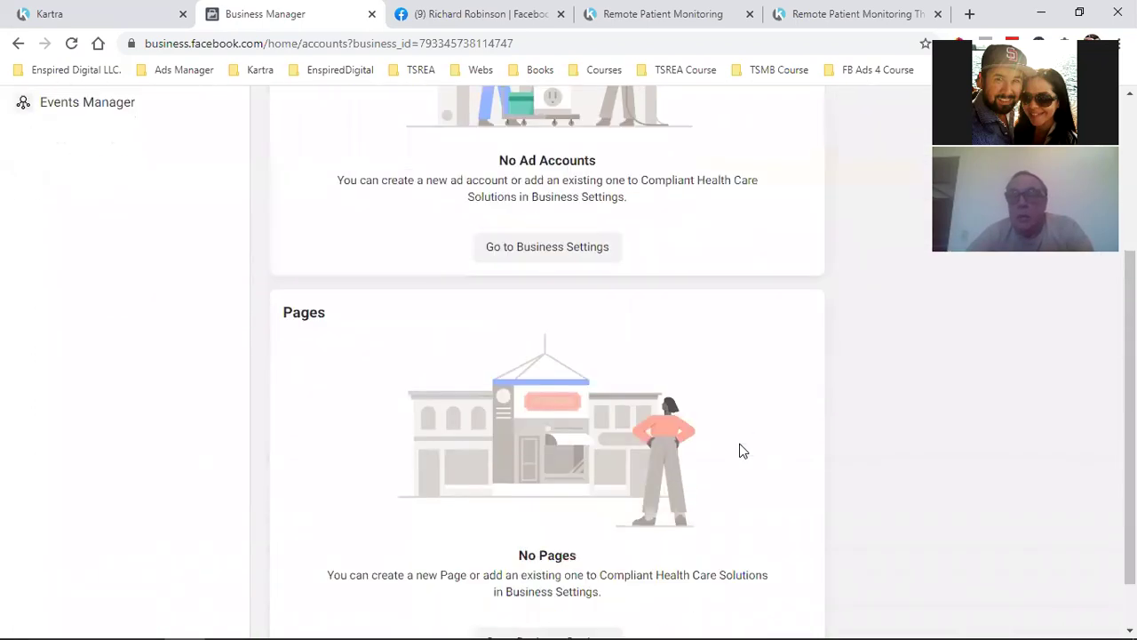
scroll(739, 452, up, 3)
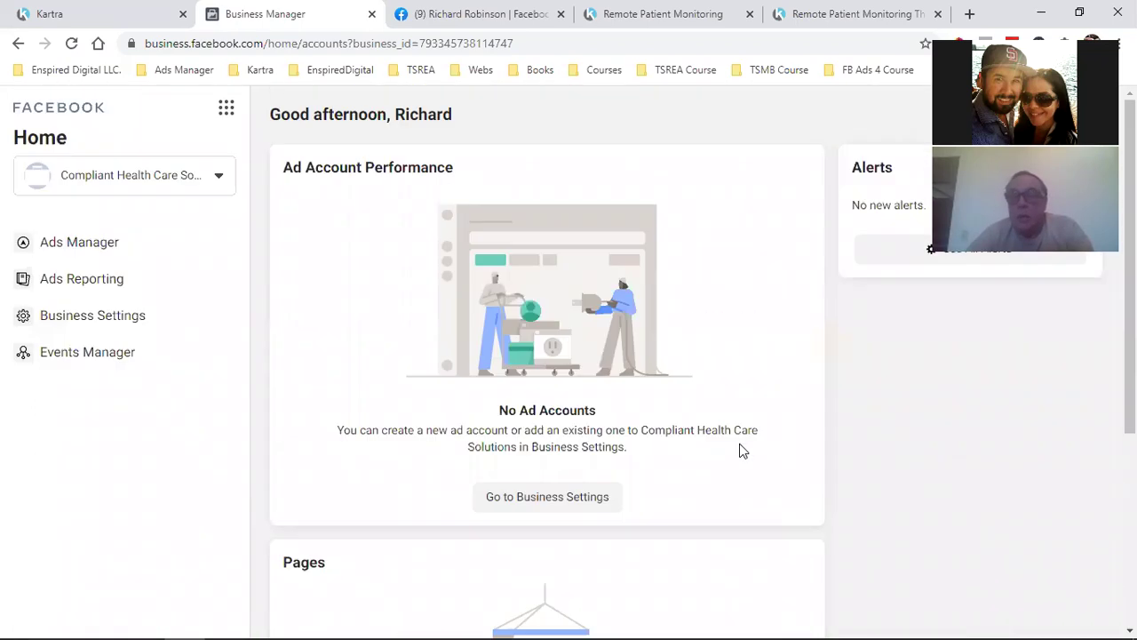
click(121, 180)
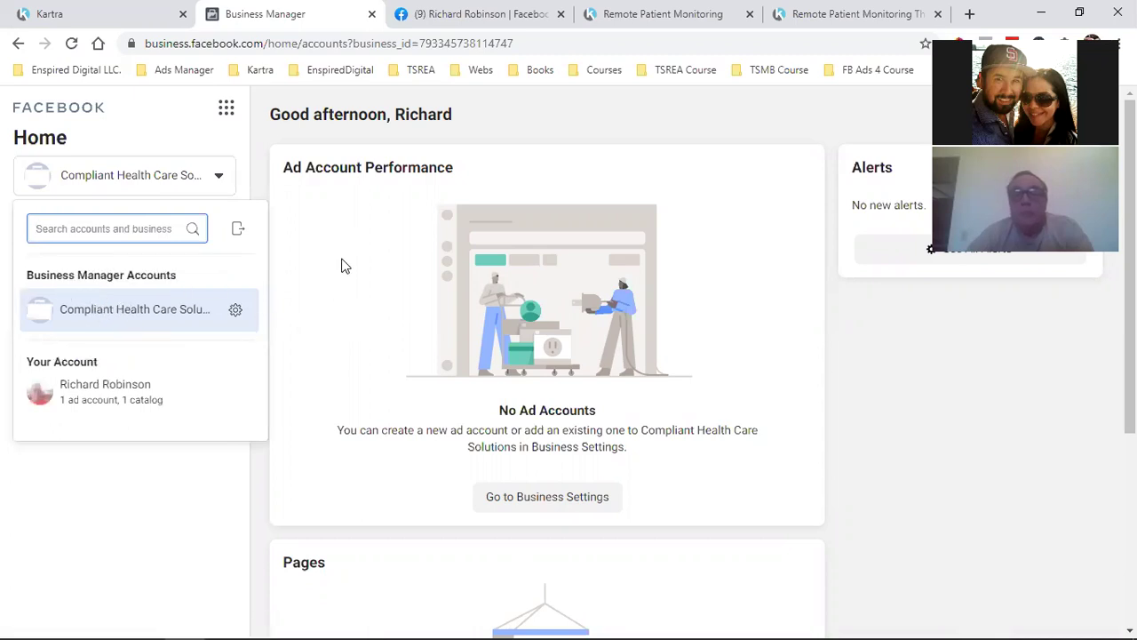
key(Escape)
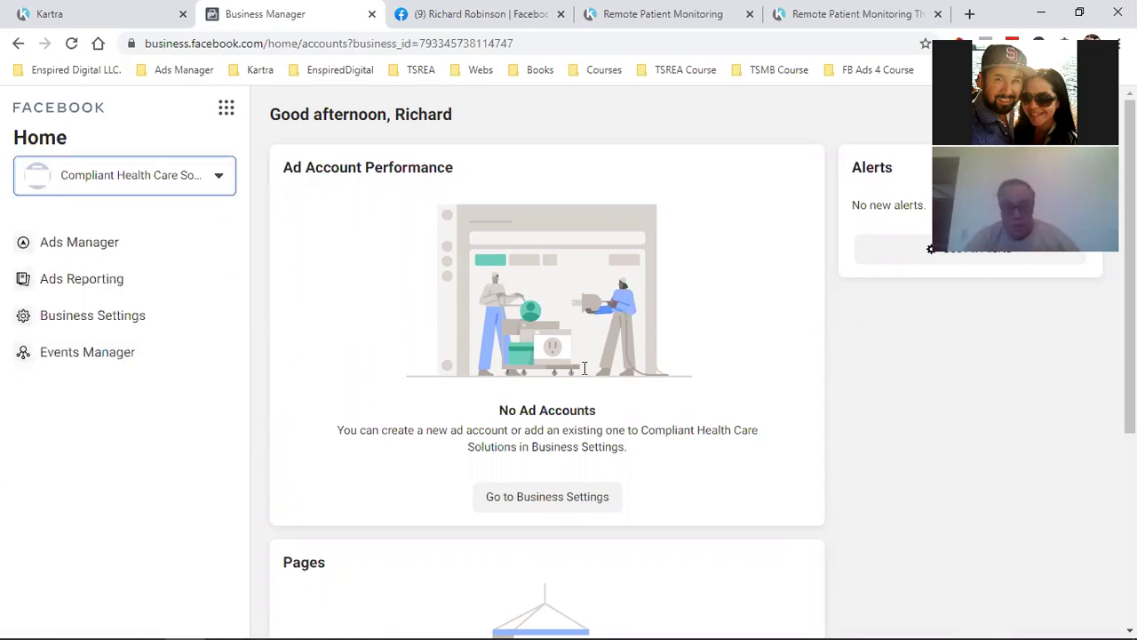
click(227, 114)
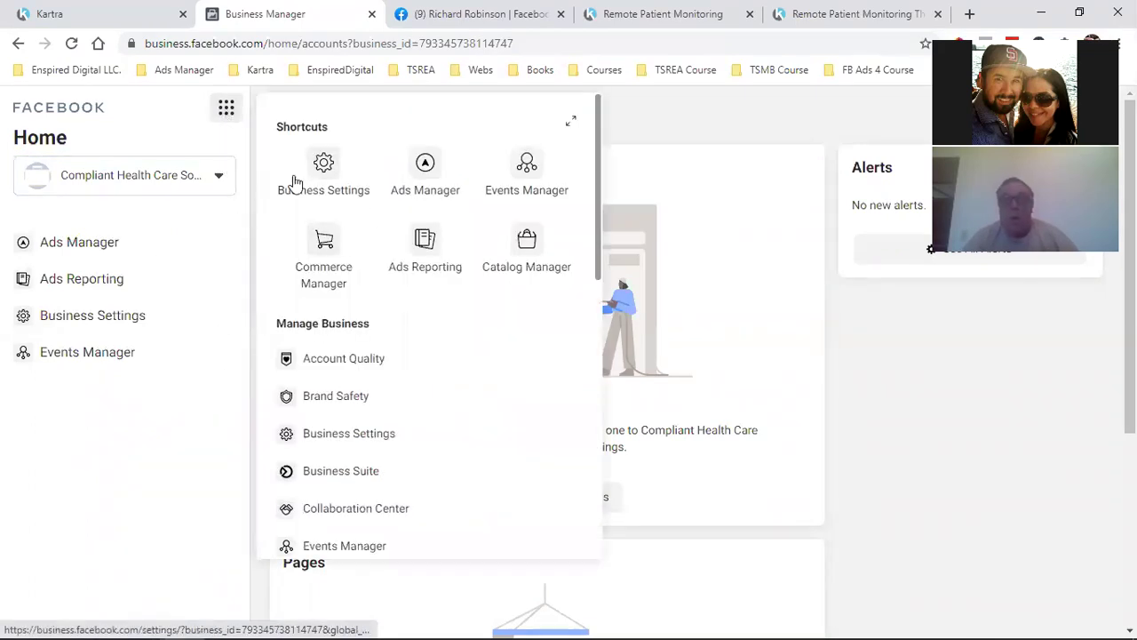
click(104, 319)
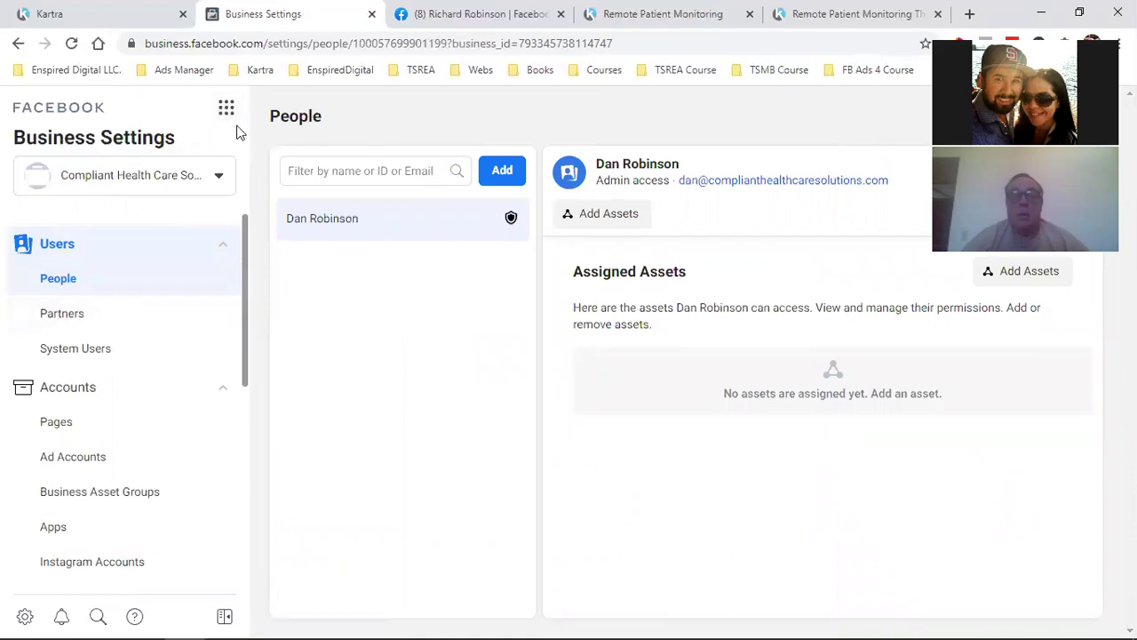
click(215, 109)
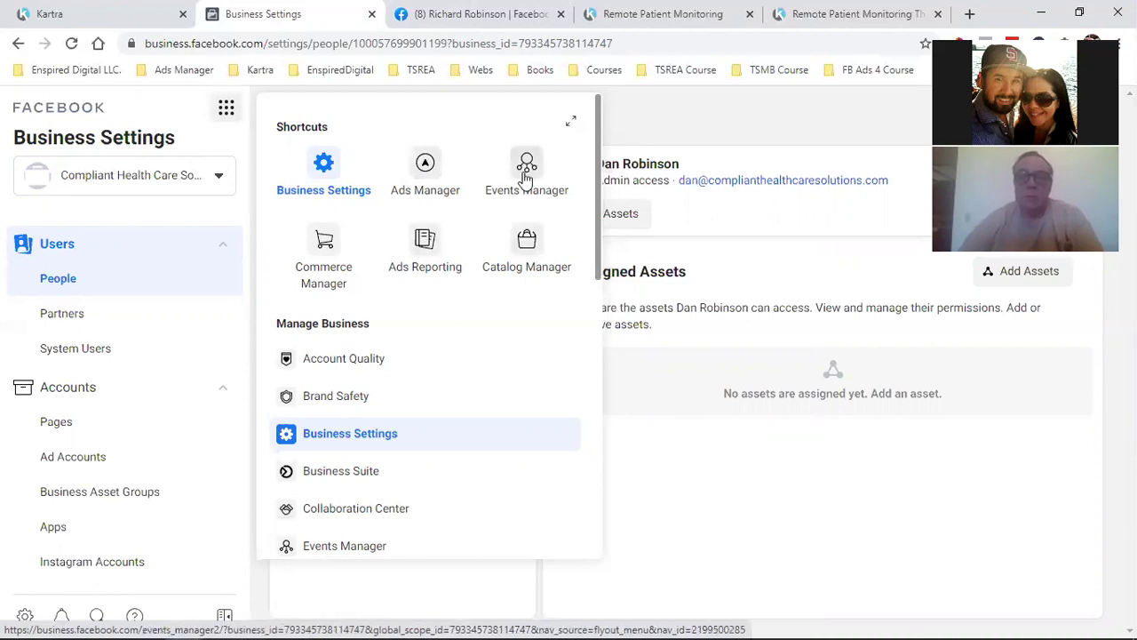
scroll(358, 480, down, 4)
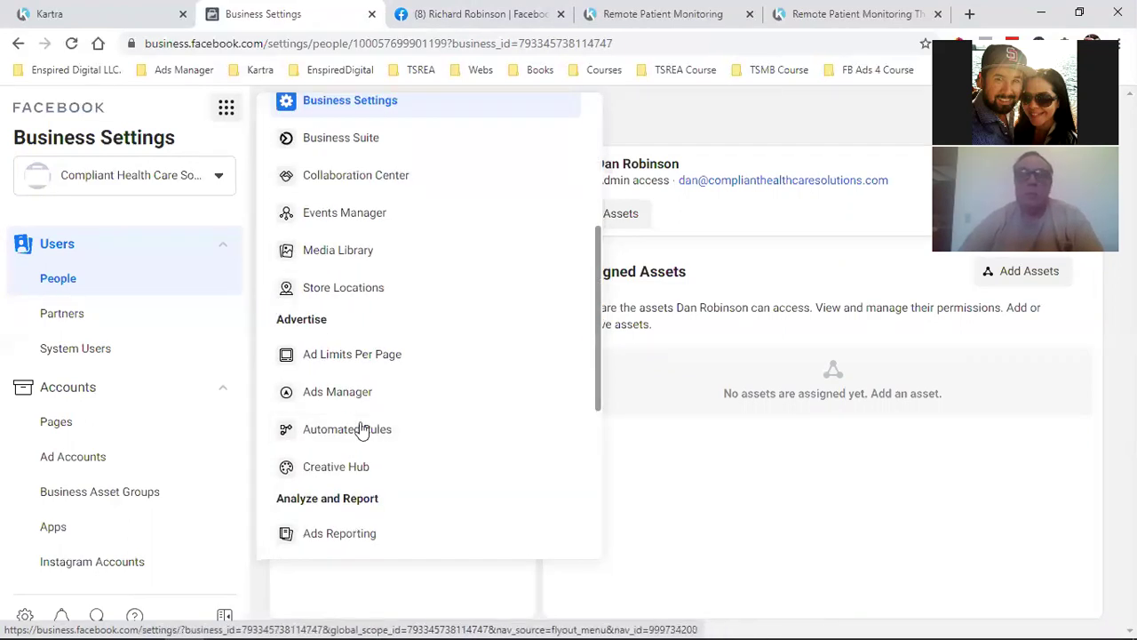
scroll(371, 434, down, 3)
scroll(382, 430, down, 2)
scroll(382, 428, up, 10)
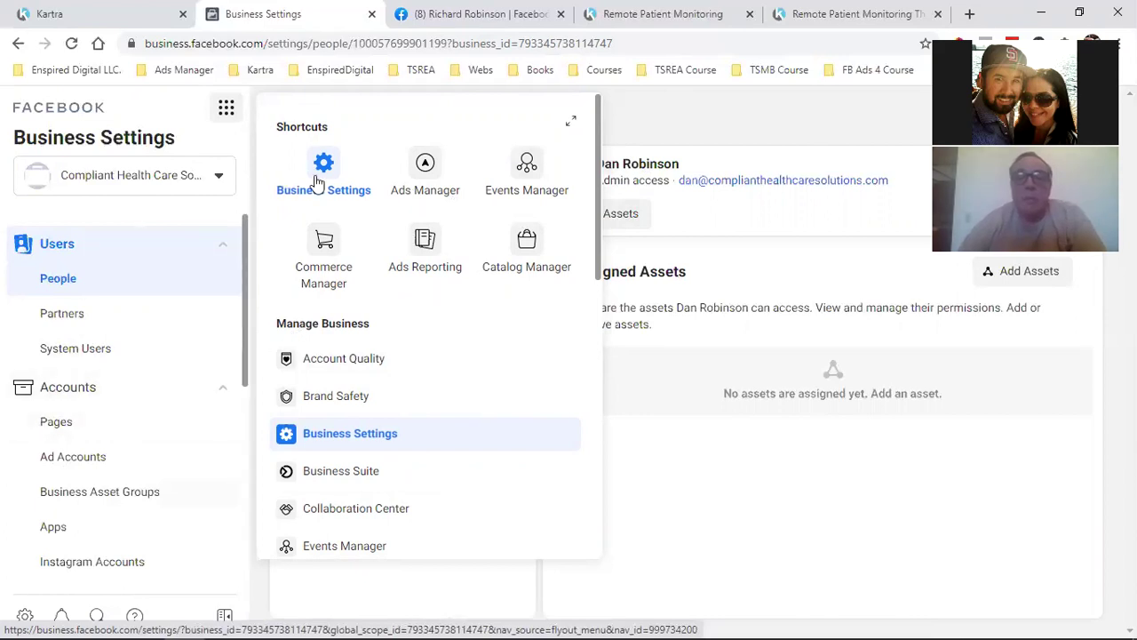
click(147, 136)
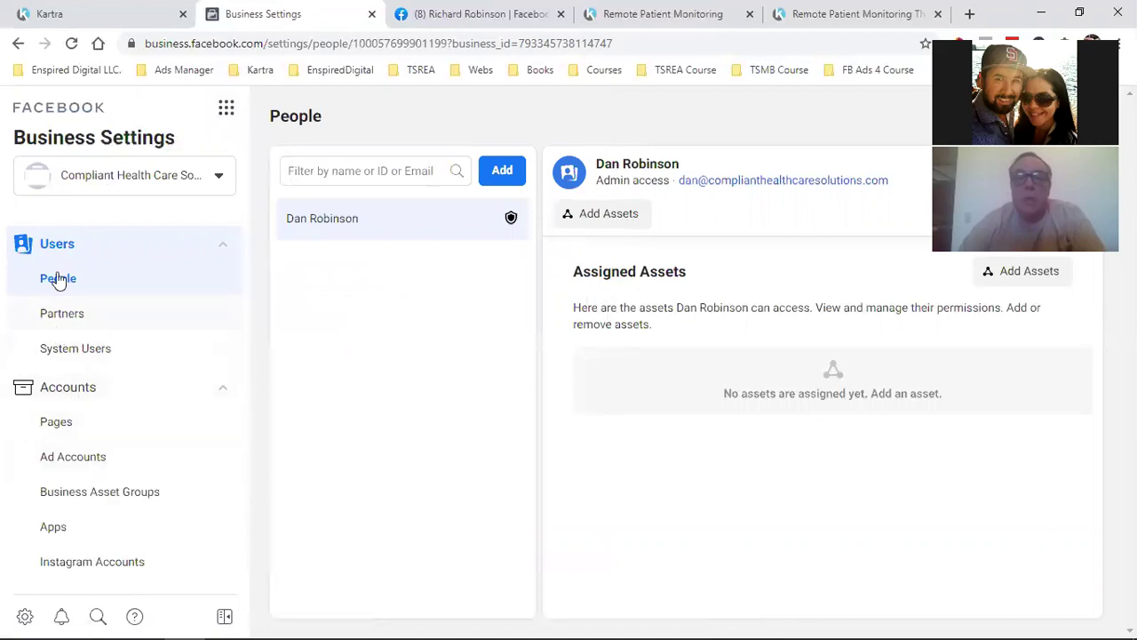
Open the business's empty Pages settings and view the Add page options
click(57, 423)
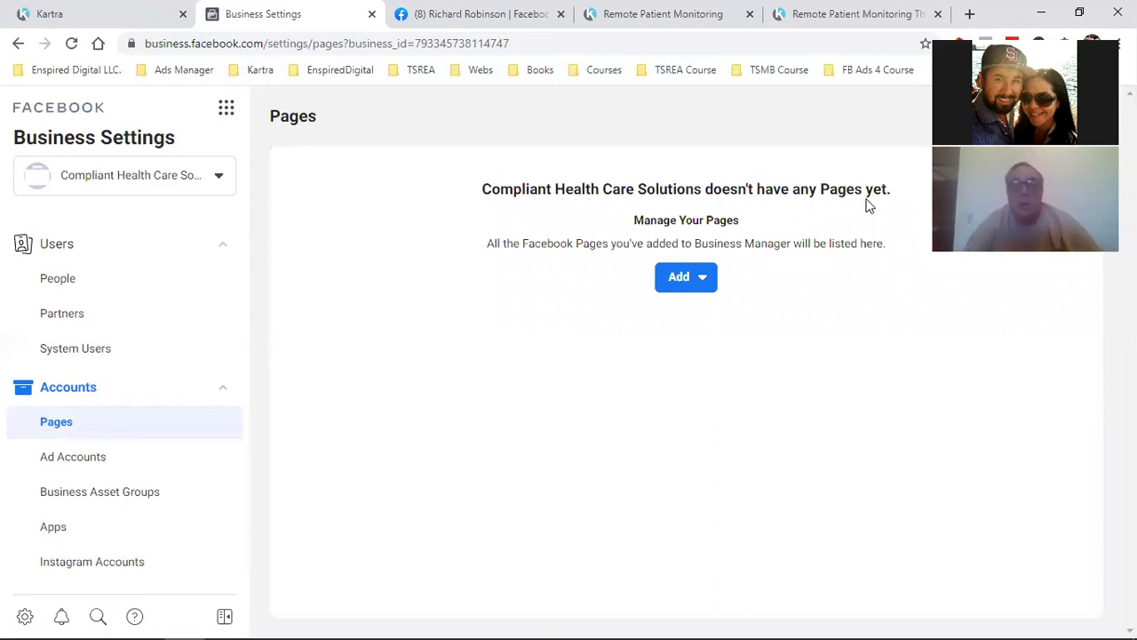
click(687, 287)
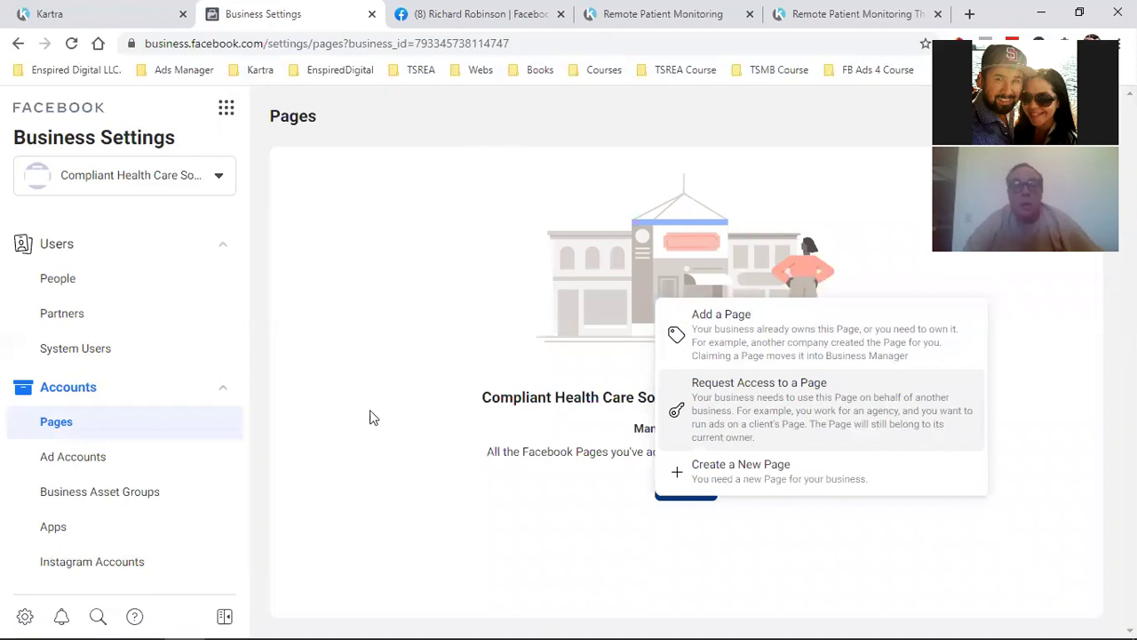
click(457, 480)
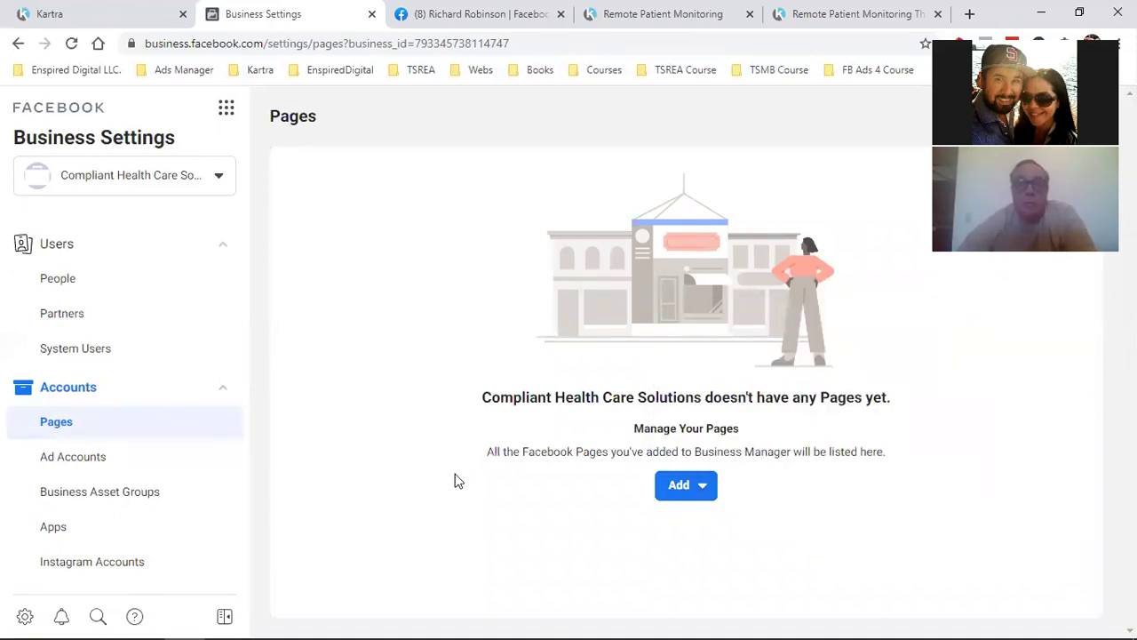
click(687, 491)
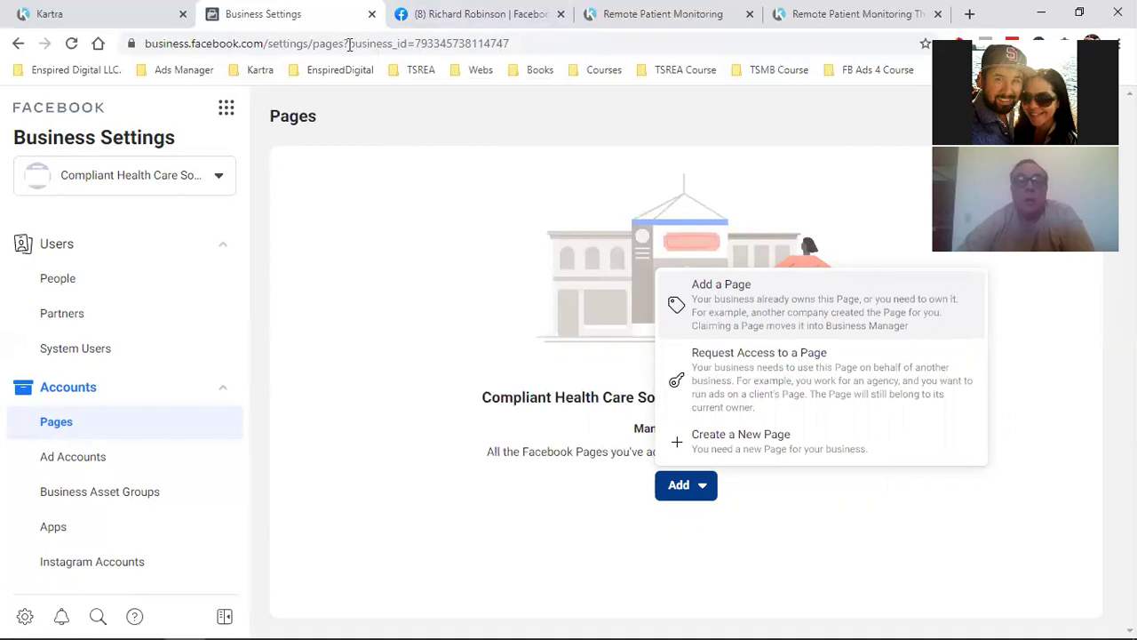
Switch to the Facebook tab and open Facebook search
click(480, 9)
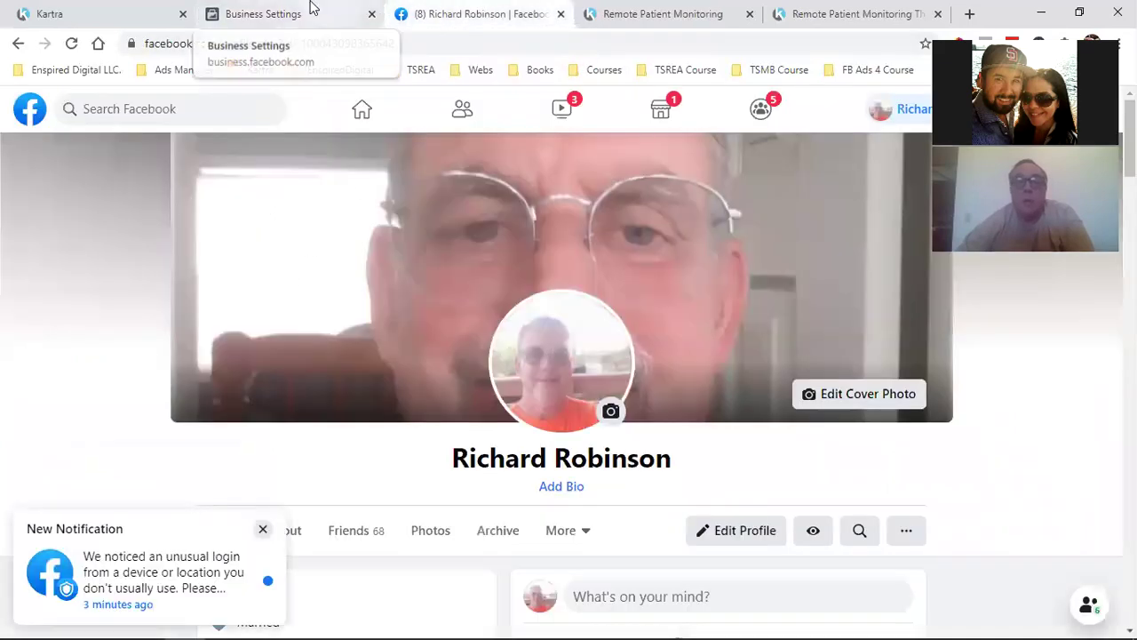
click(313, 7)
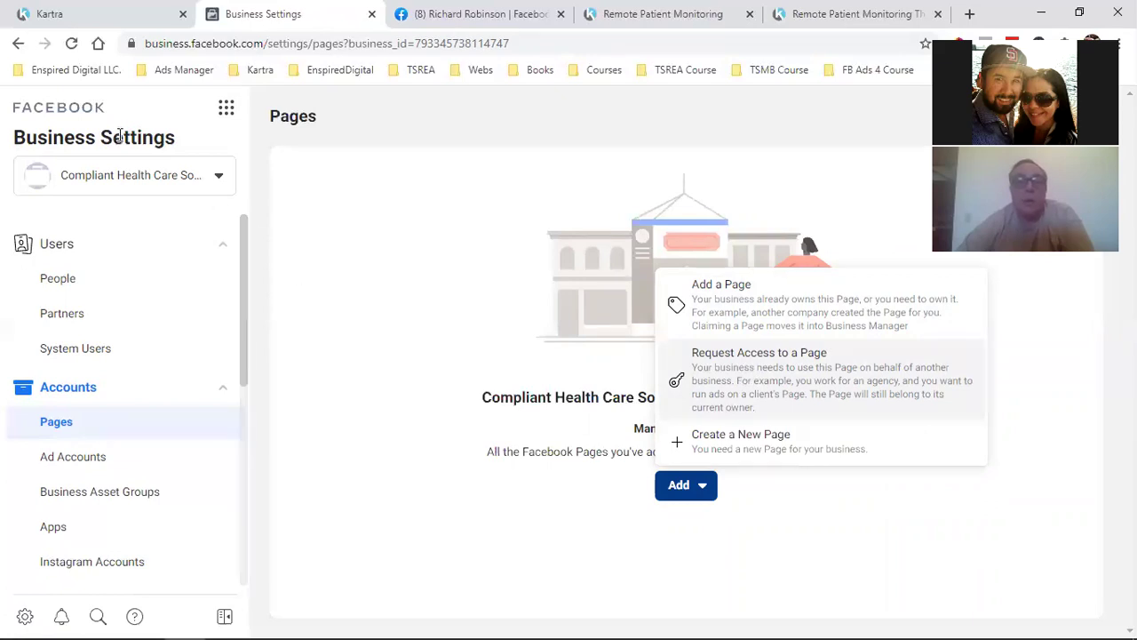
click(438, 14)
click(85, 108)
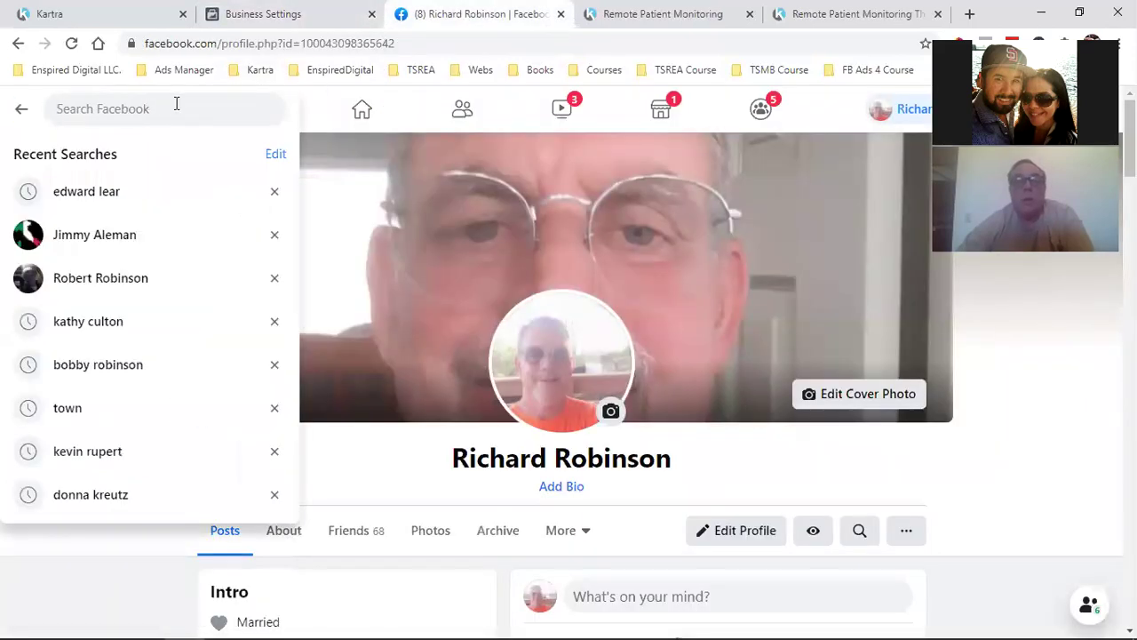
Search Facebook for 'Compliant health solutions' and scroll through the results
text(Compliant)
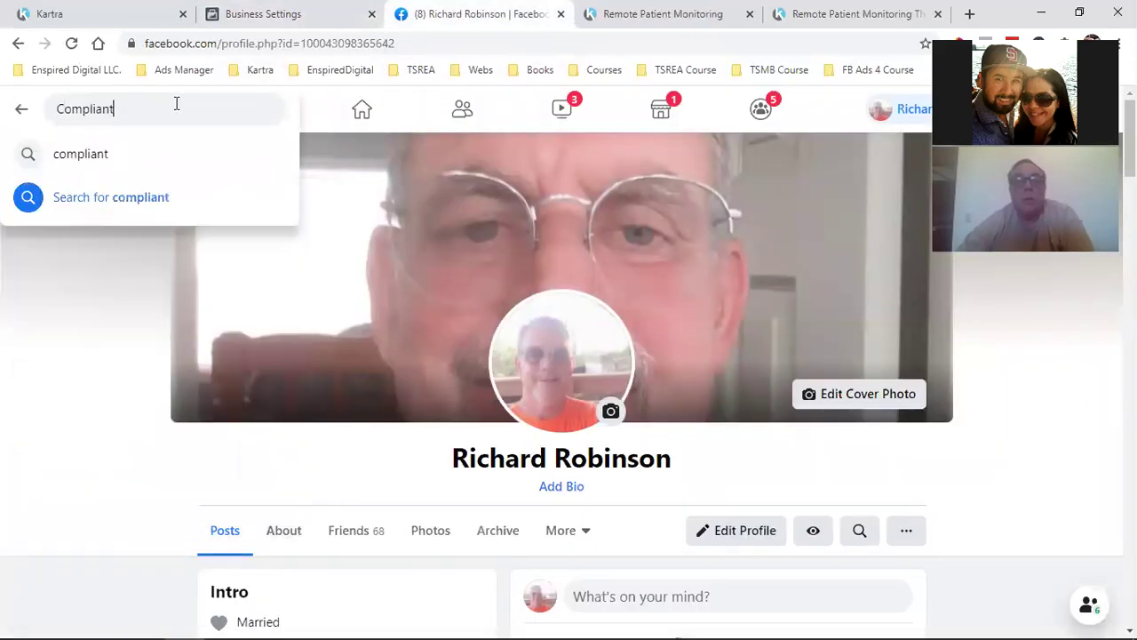
text( health)
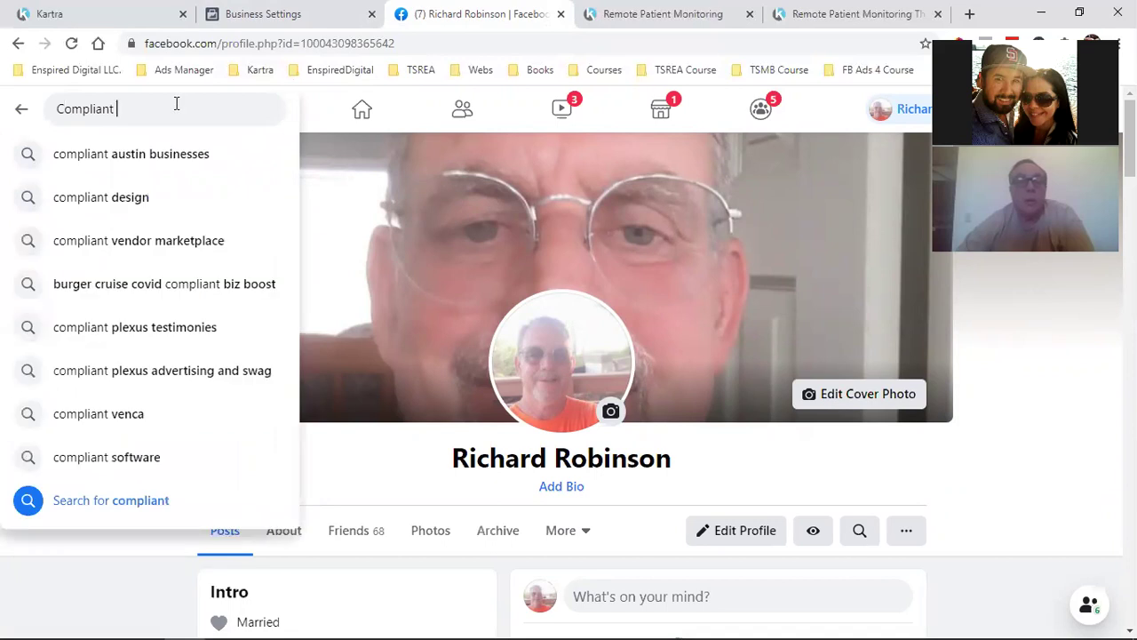
text( solt)
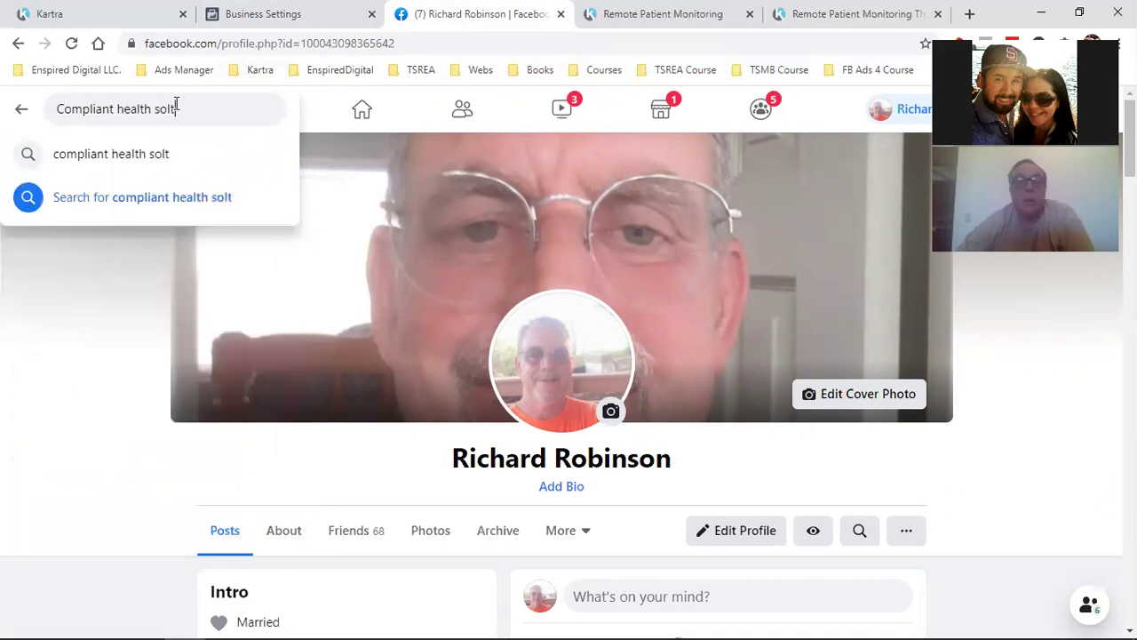
key(BackSpace)
text(utions)
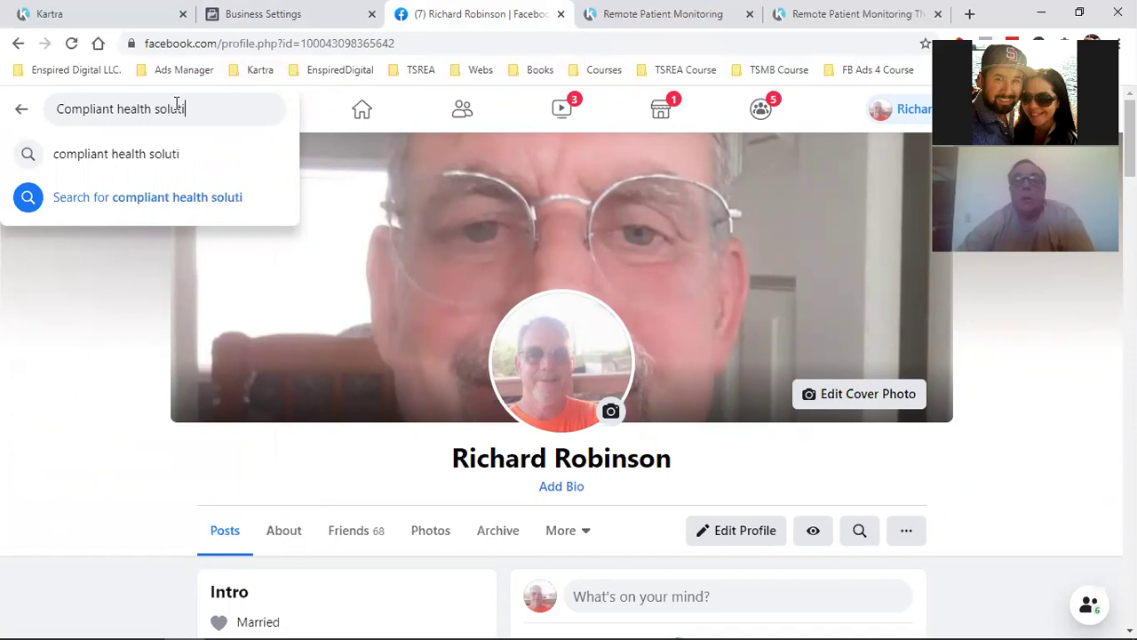
key(Return)
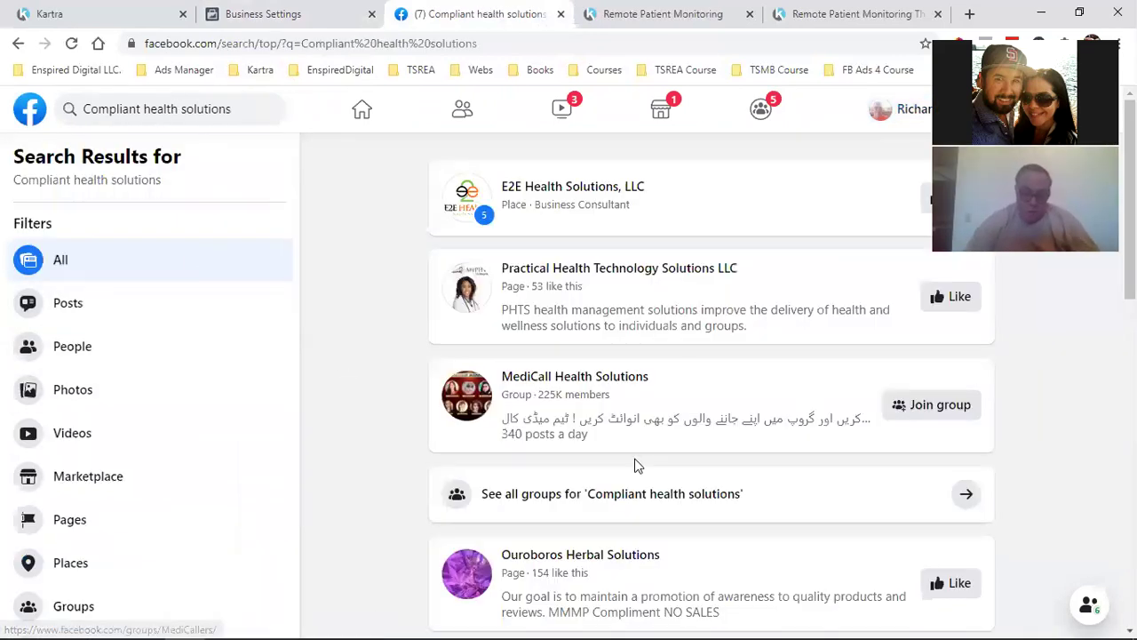
scroll(668, 465, down, 6)
scroll(668, 464, down, 12)
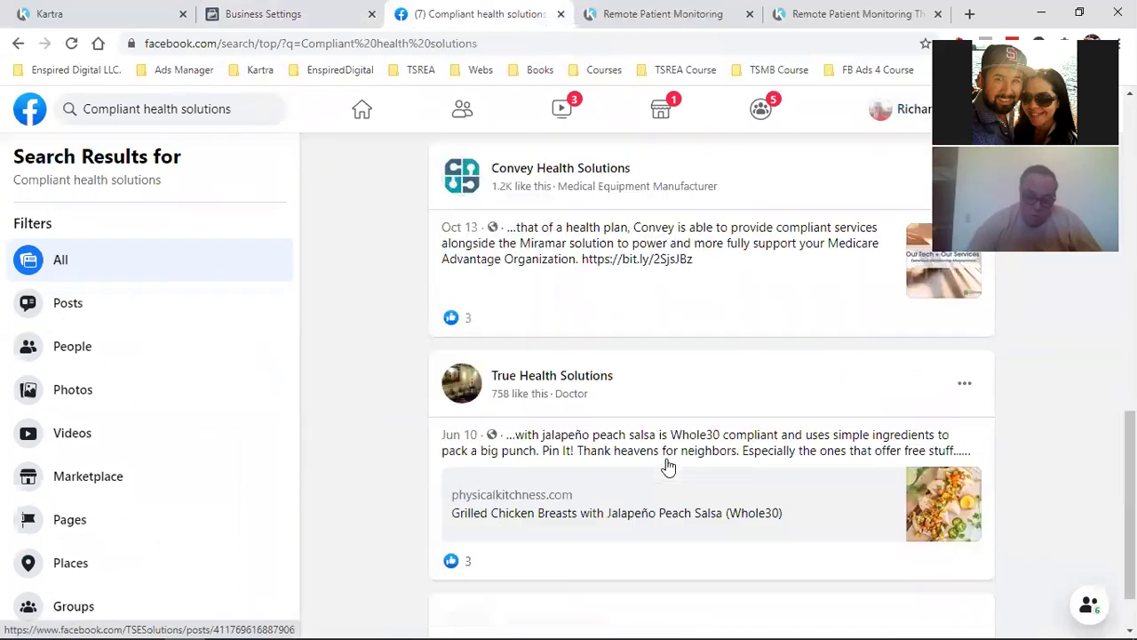
scroll(667, 464, down, 3)
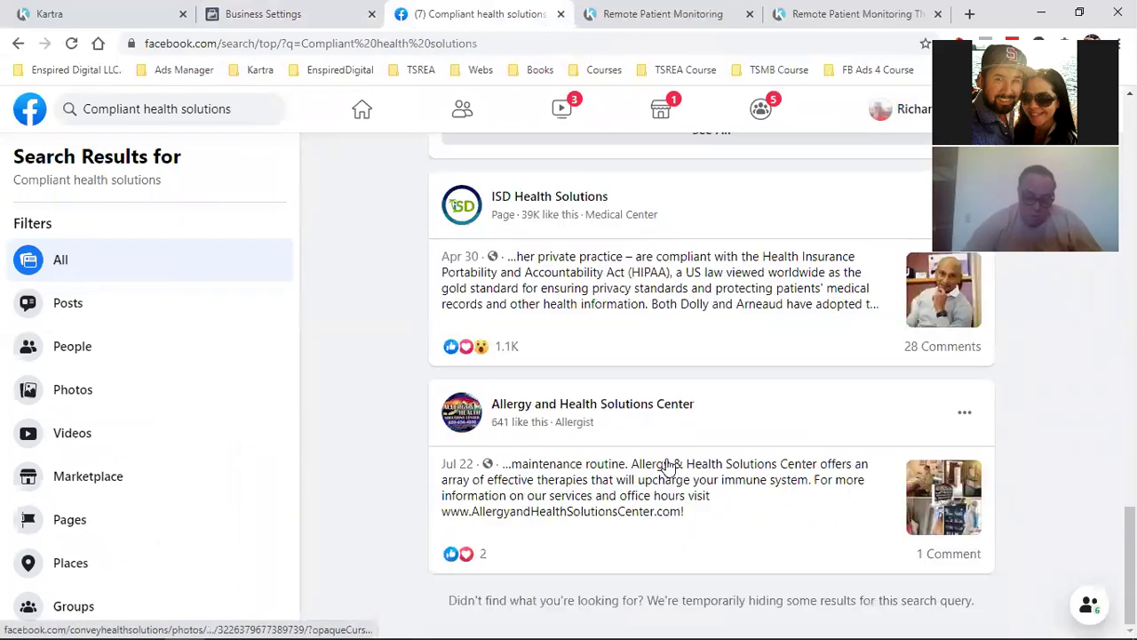
scroll(666, 468, up, 15)
scroll(665, 469, up, 7)
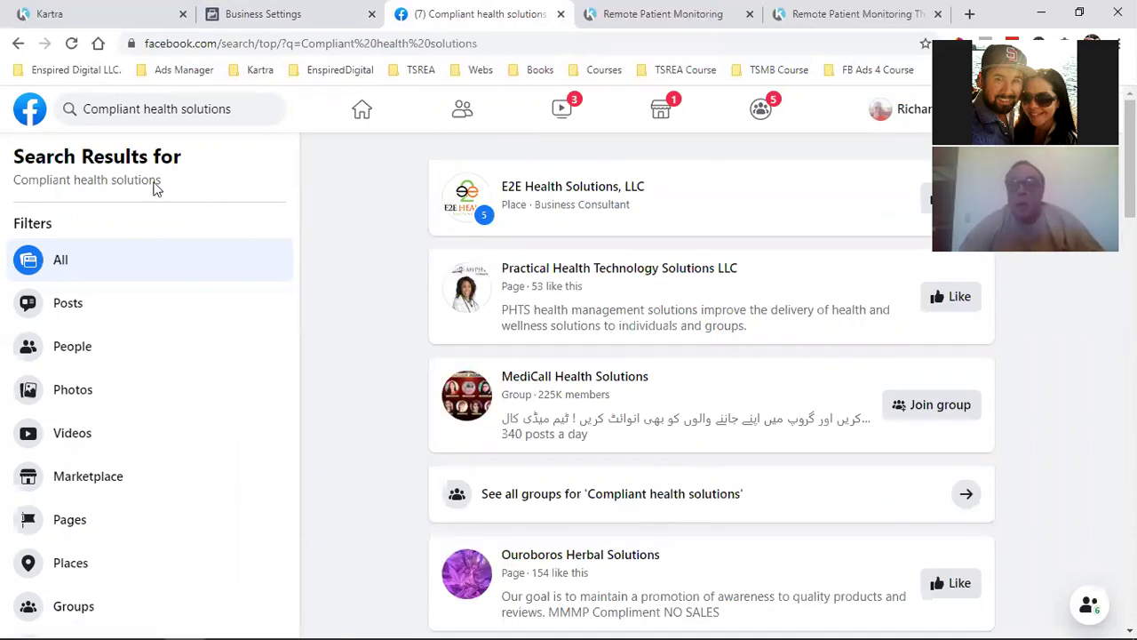
Correct the search to 'Compliant health care solutions', review results, and return to Business Settings
click(181, 109)
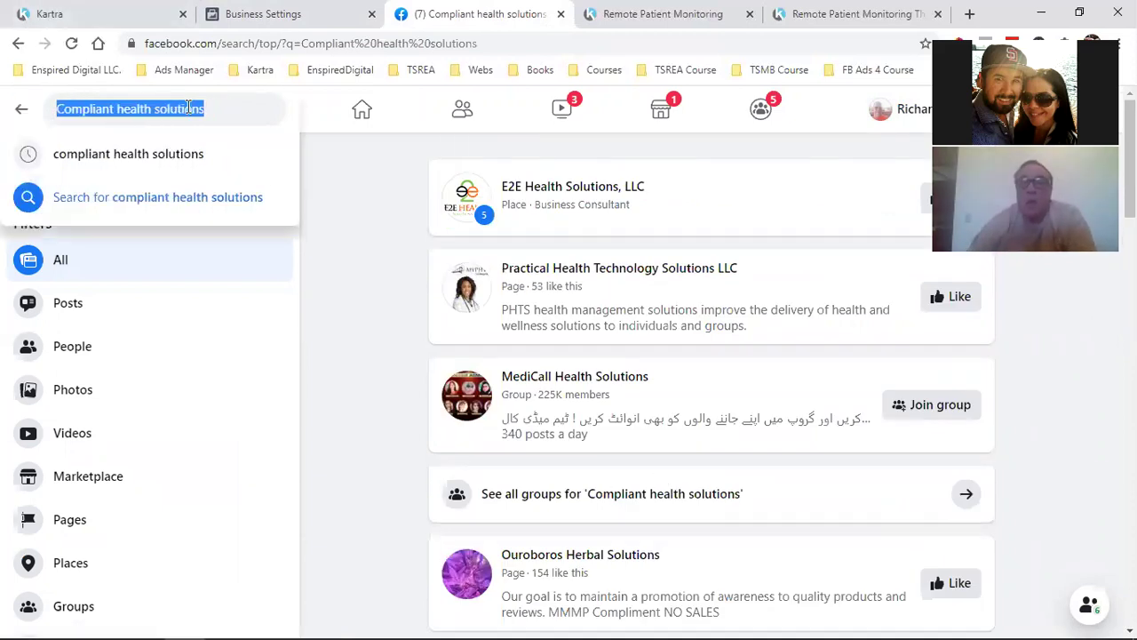
click(160, 108)
text(care)
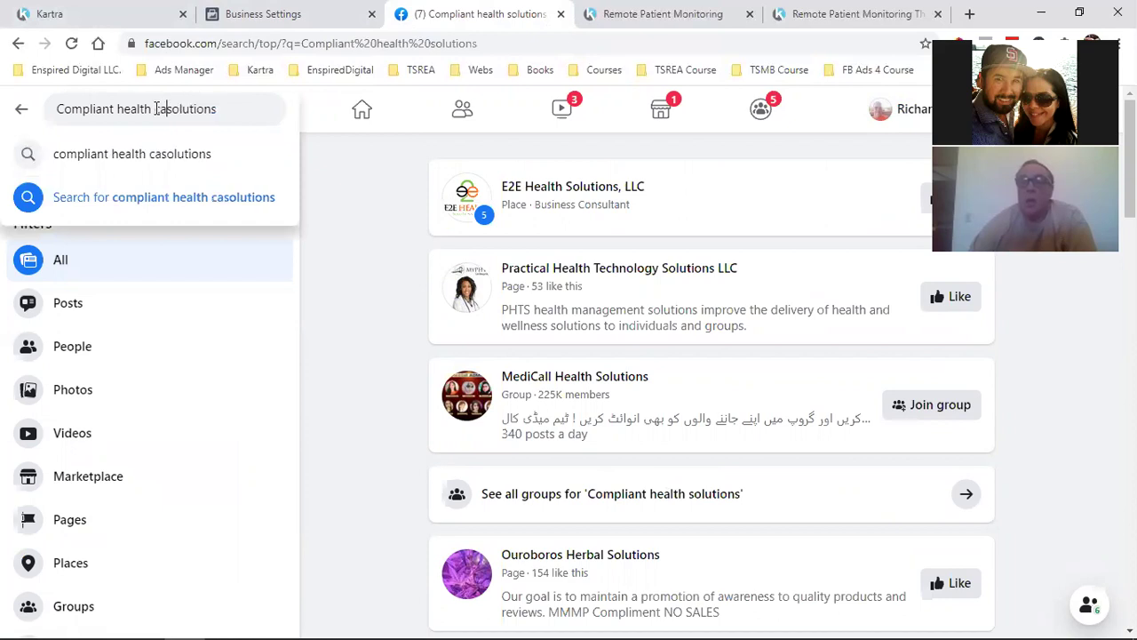
key(BackSpace)
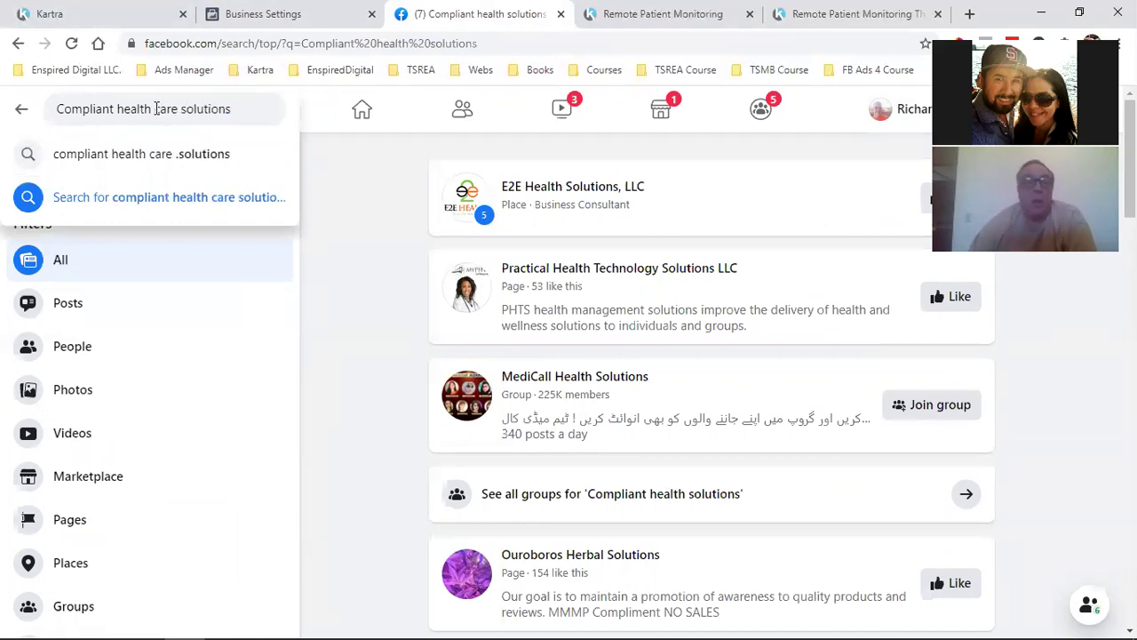
key(Return)
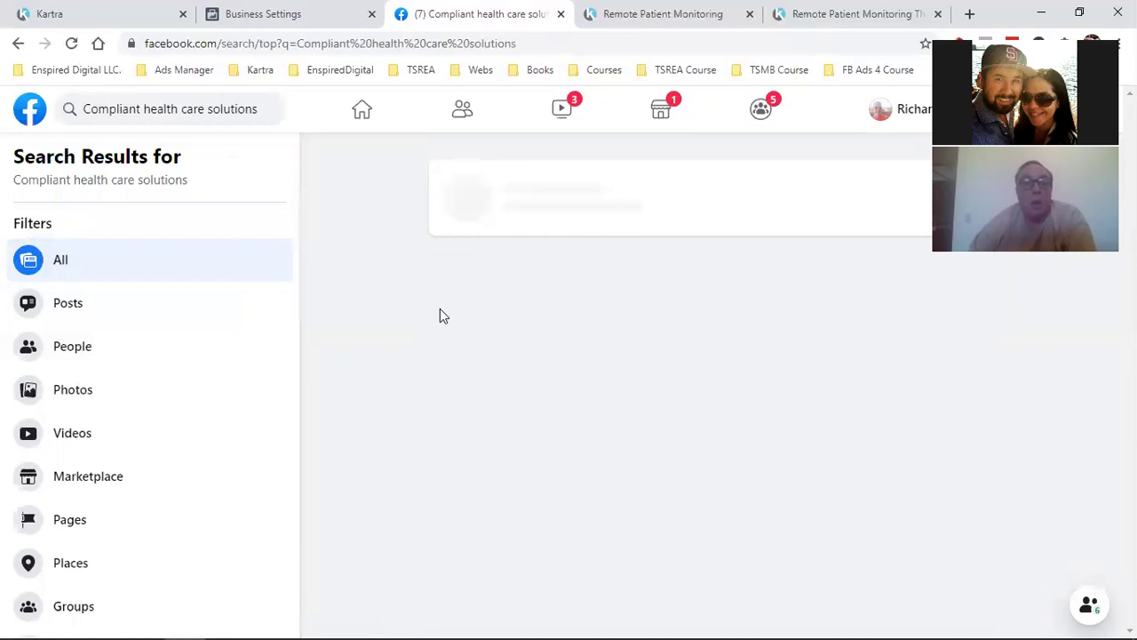
scroll(743, 377, down, 9)
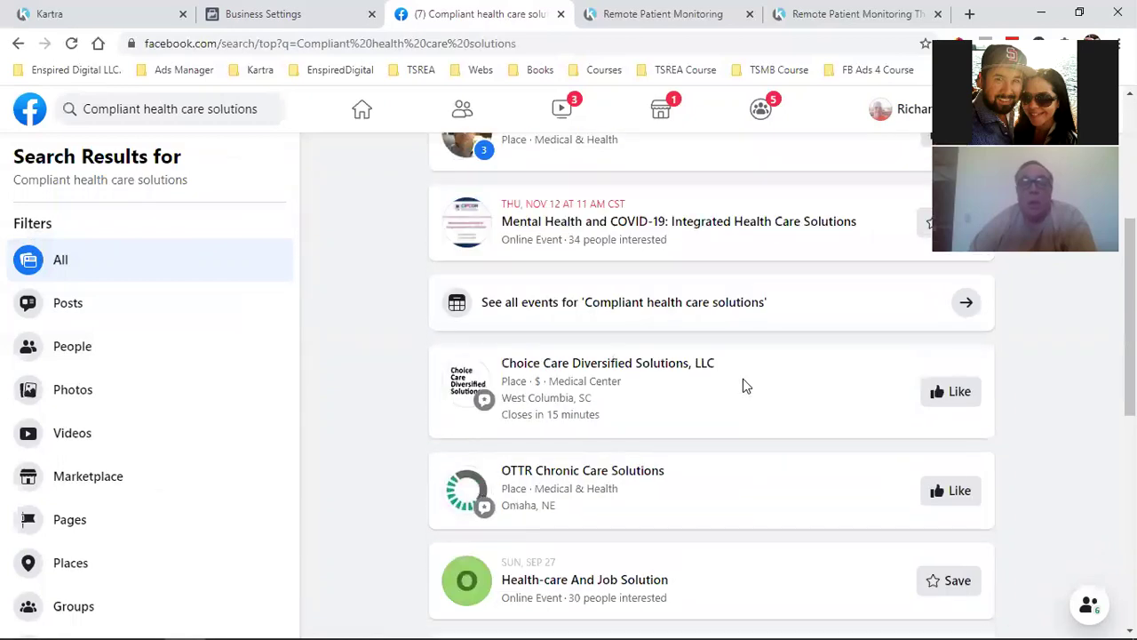
scroll(743, 378, down, 2)
scroll(744, 390, up, 7)
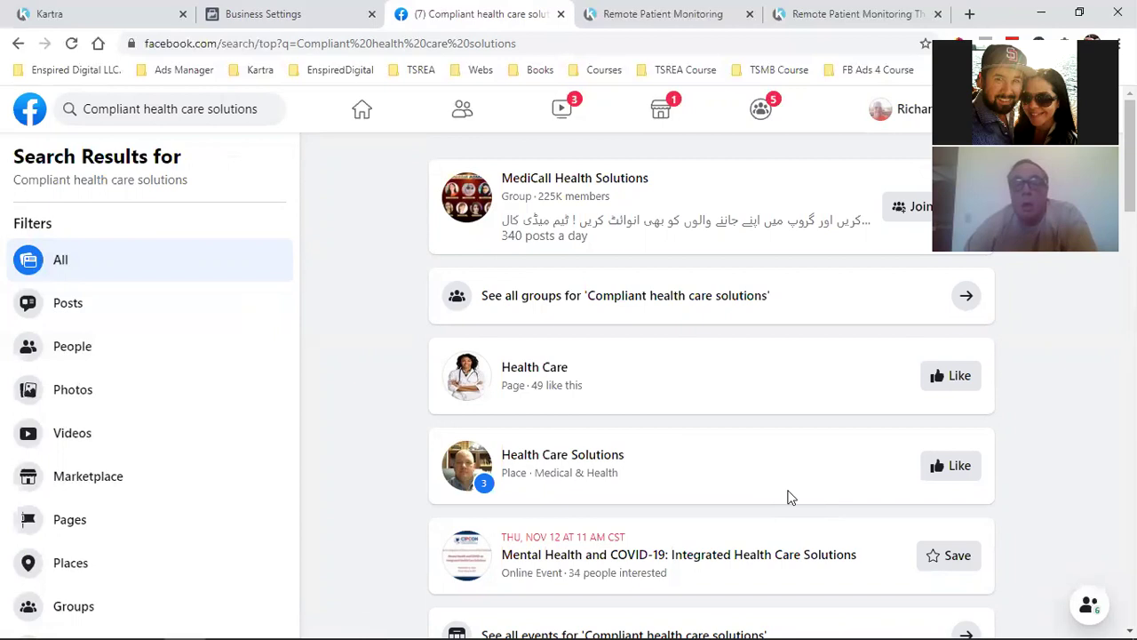
key(ctrl+shift+Tab)
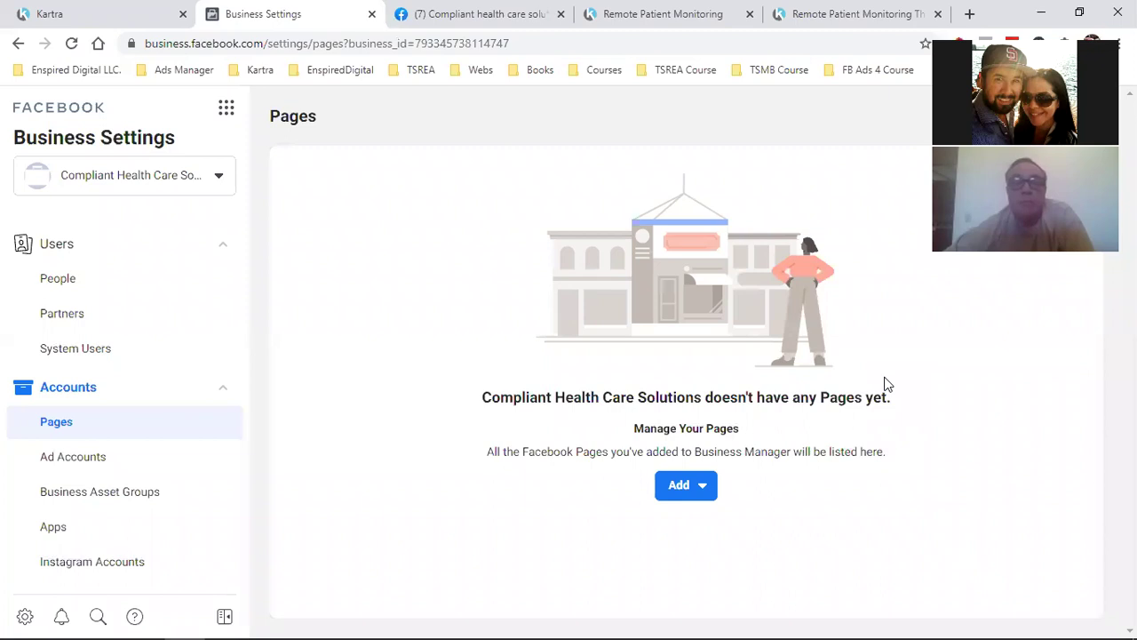
Choose Add > Request Access to a Page and Add Page, then view the search results
click(708, 492)
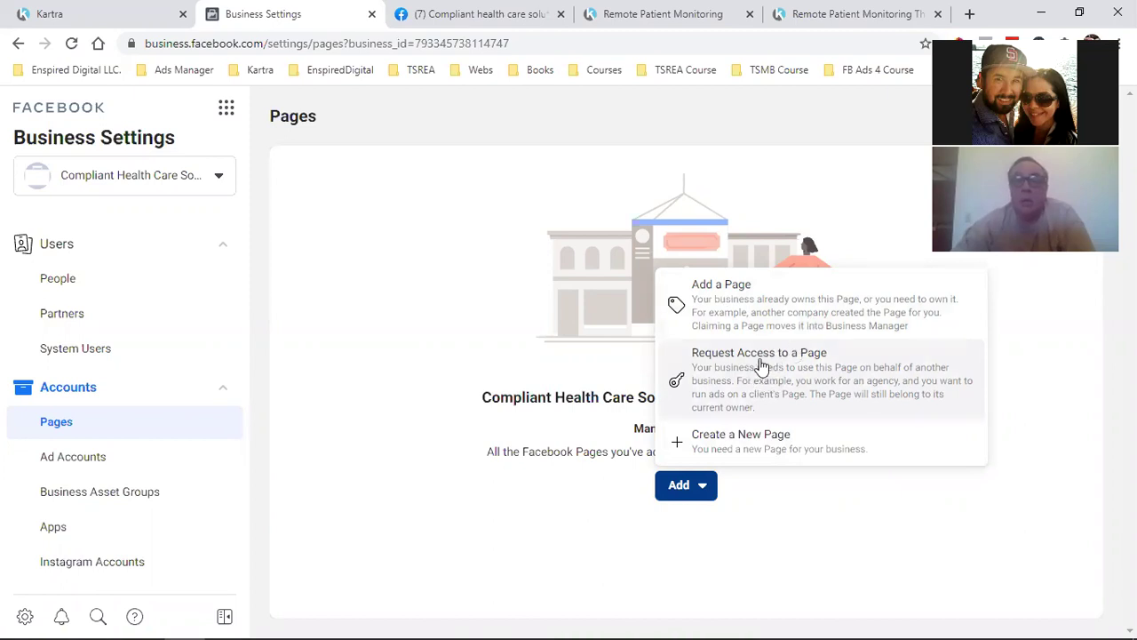
click(761, 366)
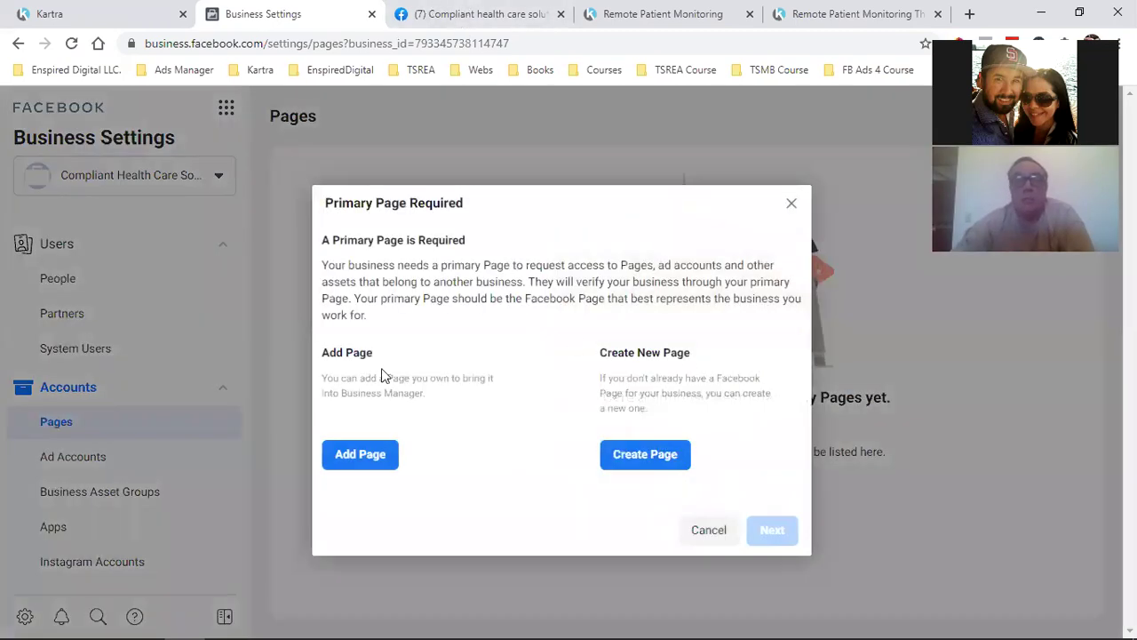
click(355, 455)
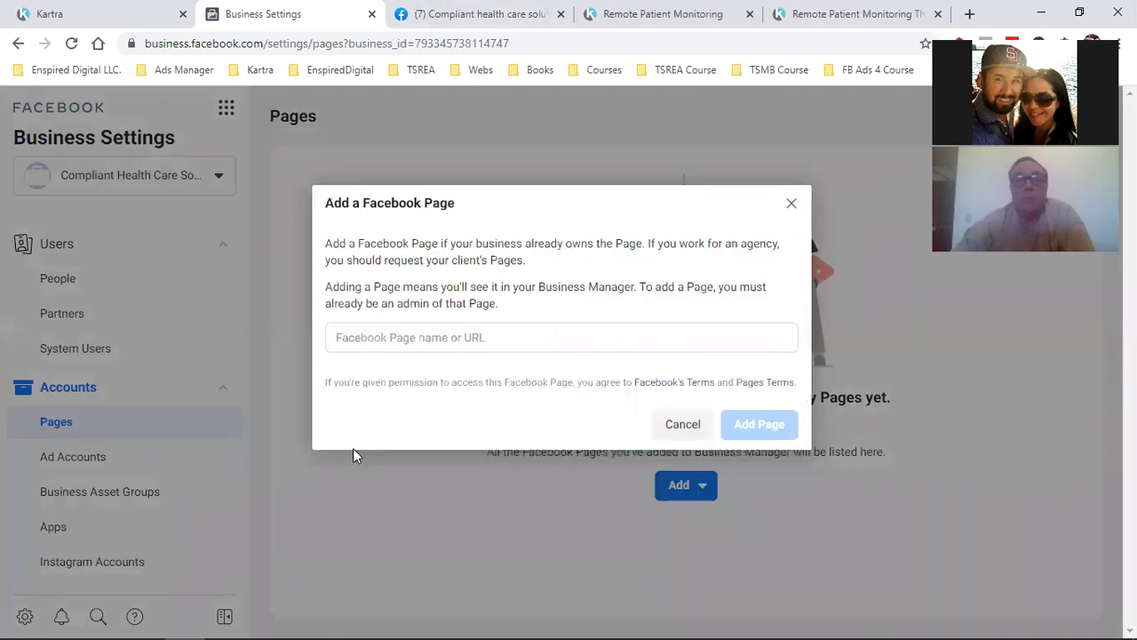
click(463, 13)
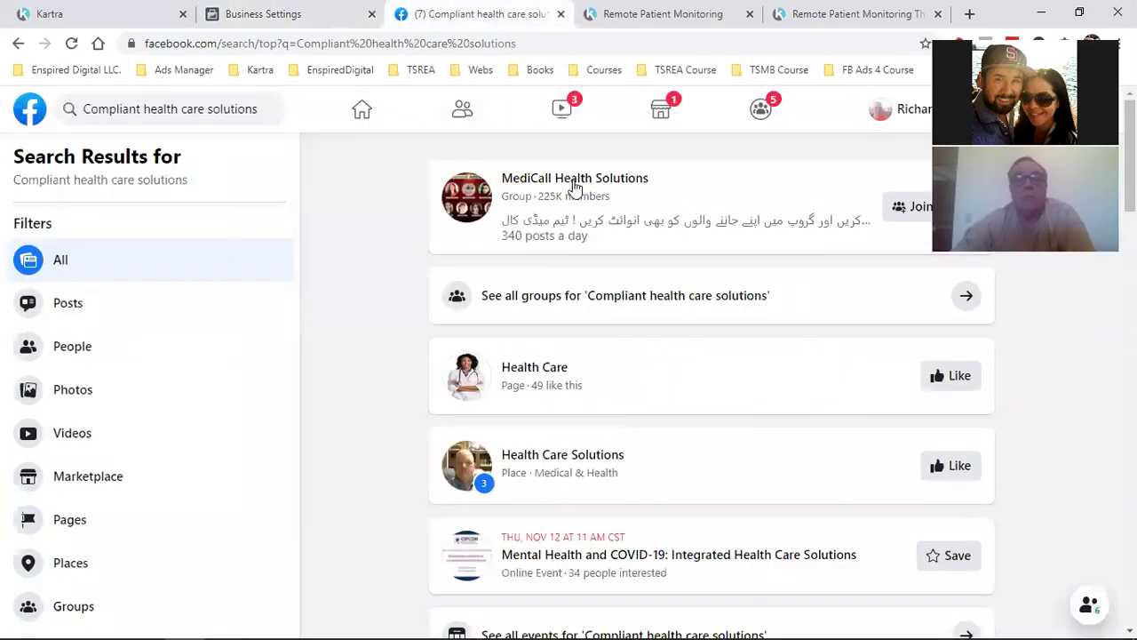
Open the Health Care Solutions page and copy its web address
click(531, 458)
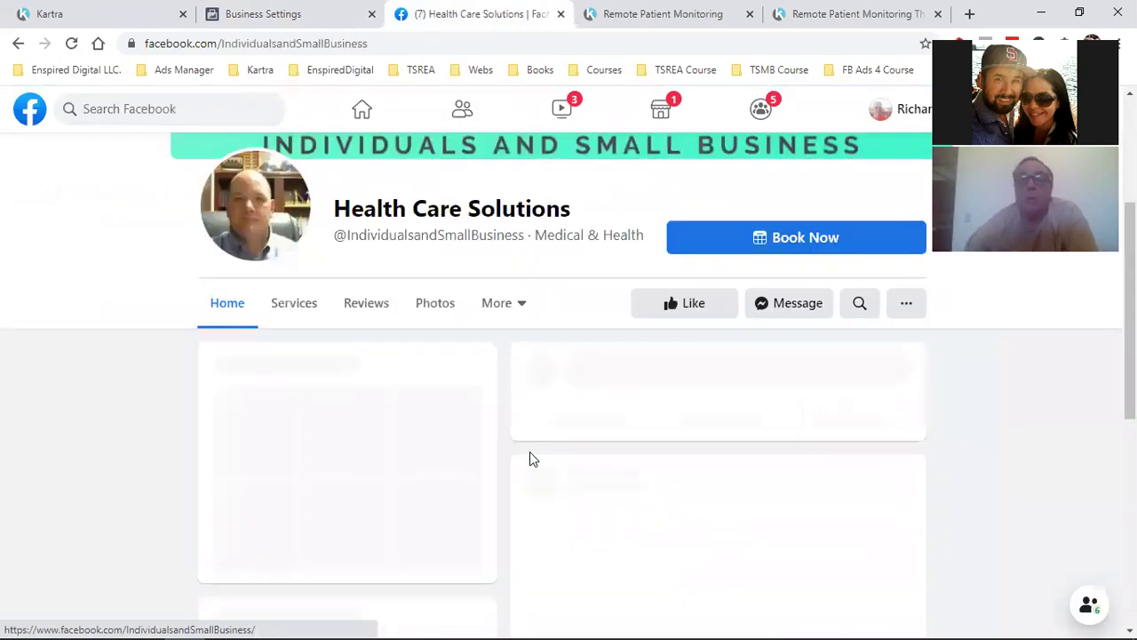
click(290, 50)
right_click(289, 51)
click(419, 137)
Paste the address into Add a Facebook Page and try adding Health Care Solutions
click(287, 11)
click(369, 346)
key(ctrl+v)
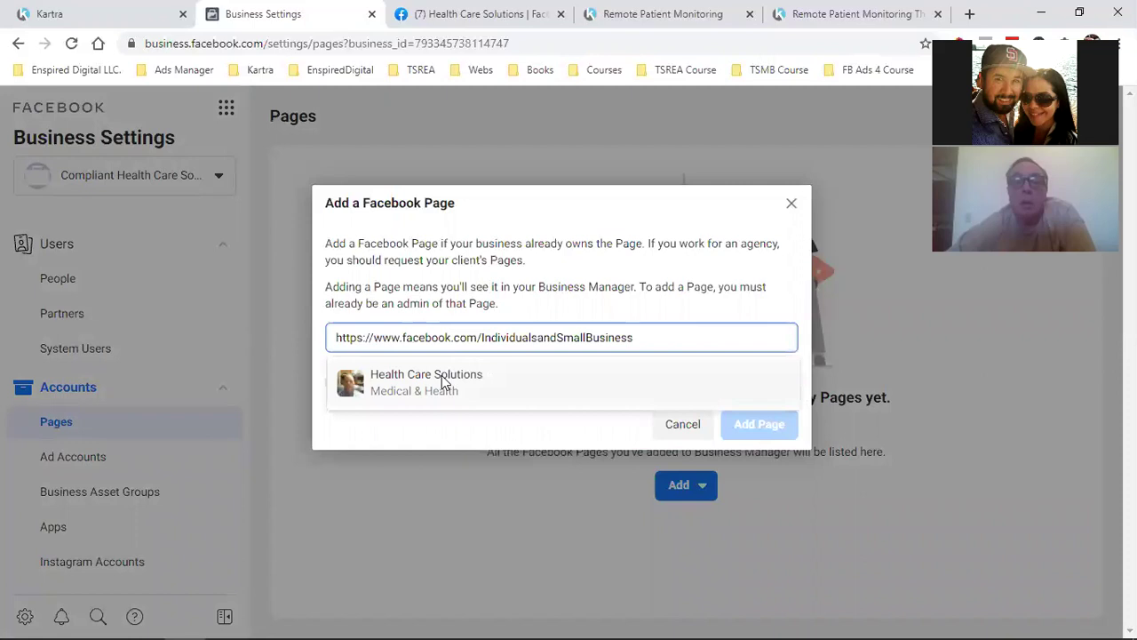
click(442, 377)
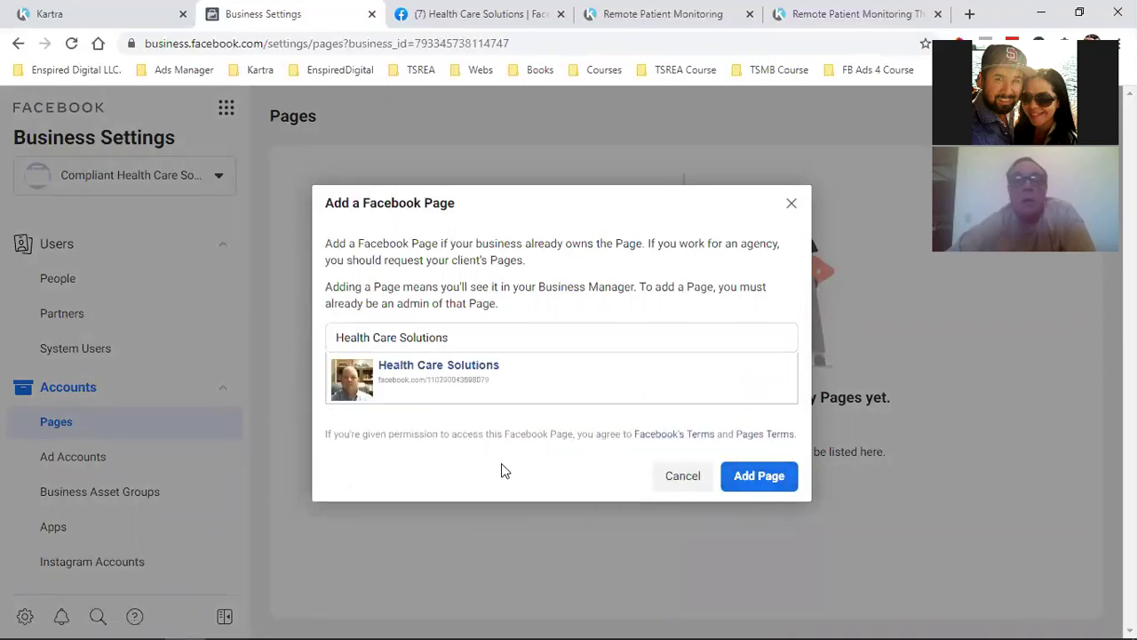
click(774, 483)
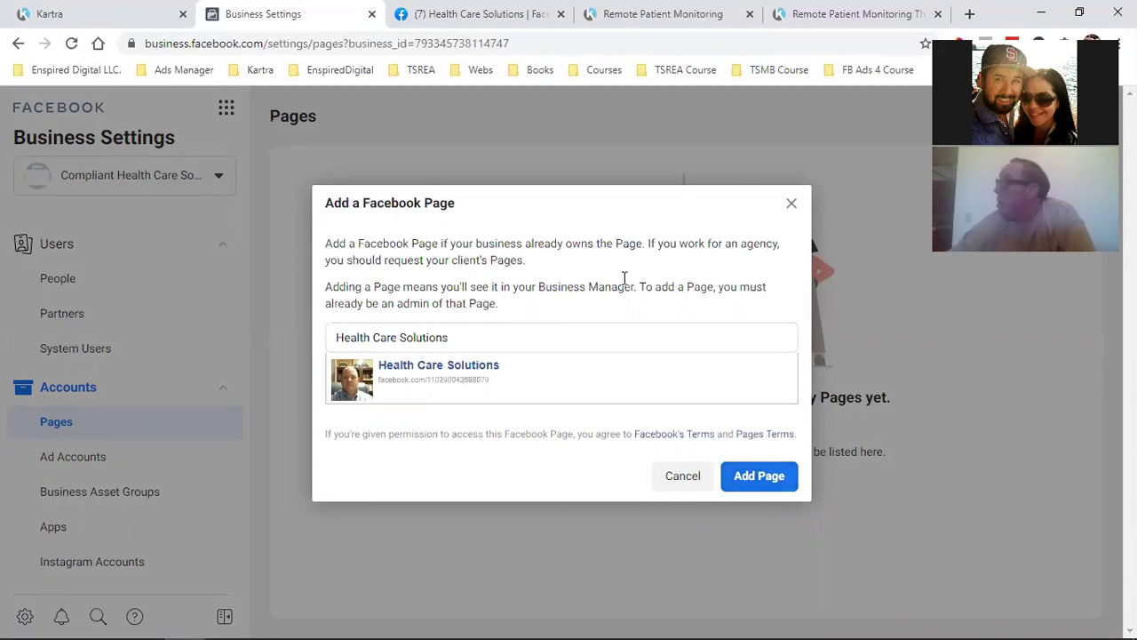
Check the Health Care Solutions page, then close the Add a Facebook Page dialog
click(481, 11)
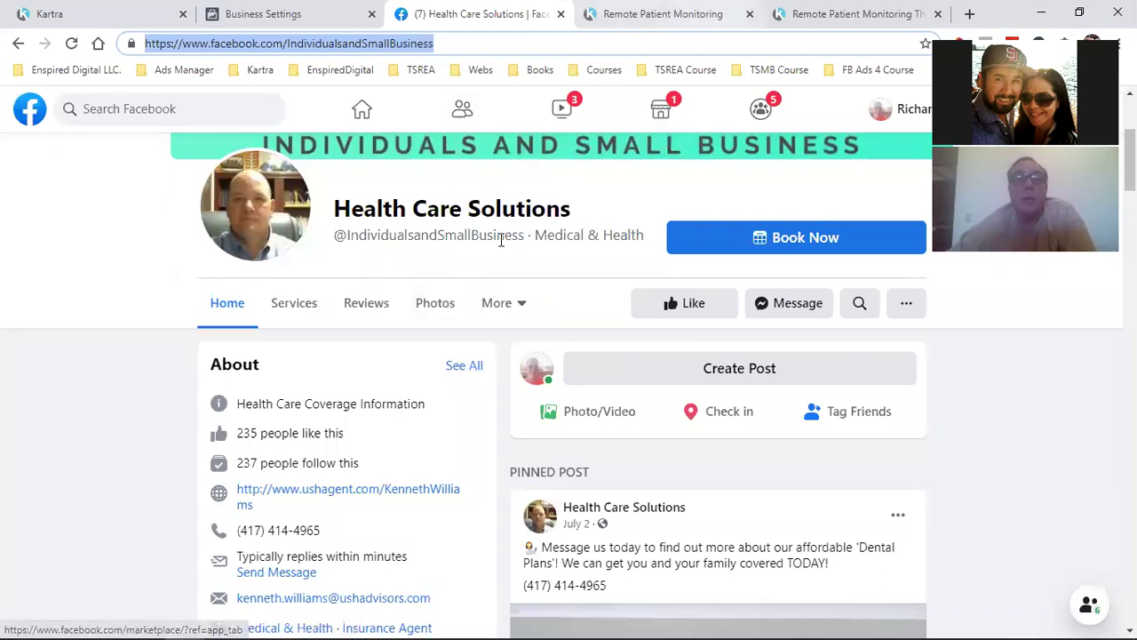
click(276, 11)
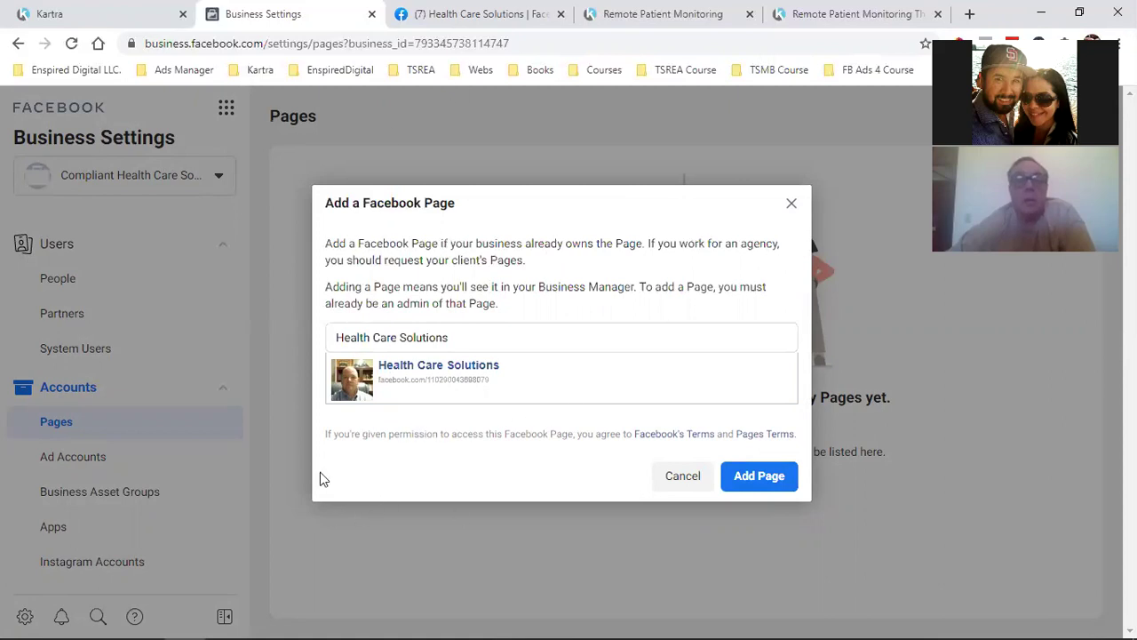
click(792, 205)
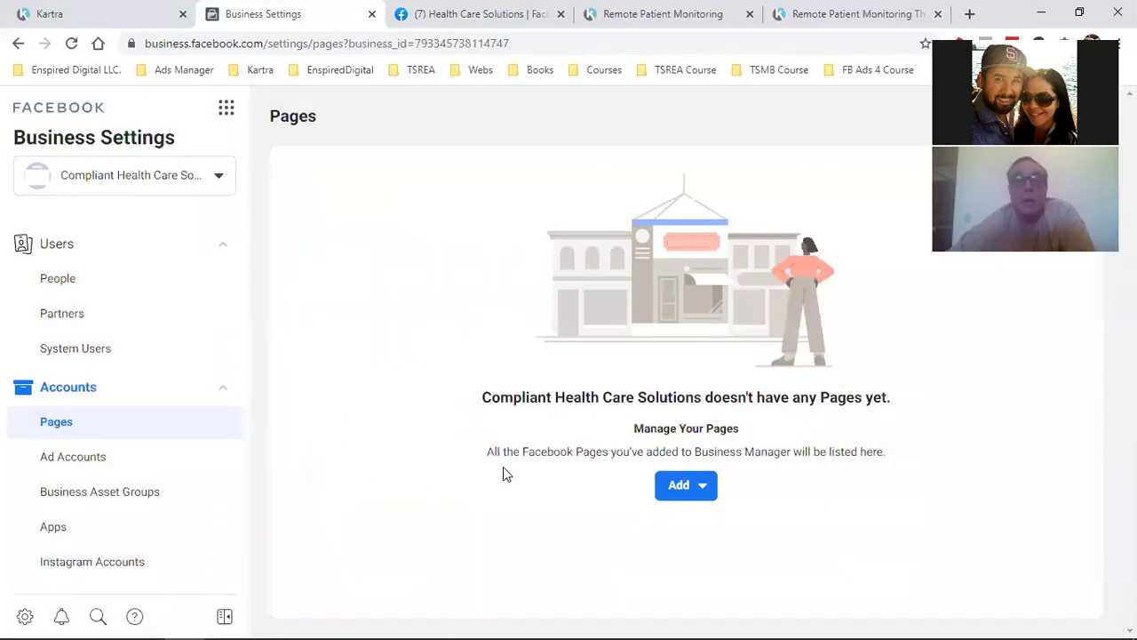
Choose Add > Create a New Page and pick the Local Business or Place type
click(685, 486)
click(773, 443)
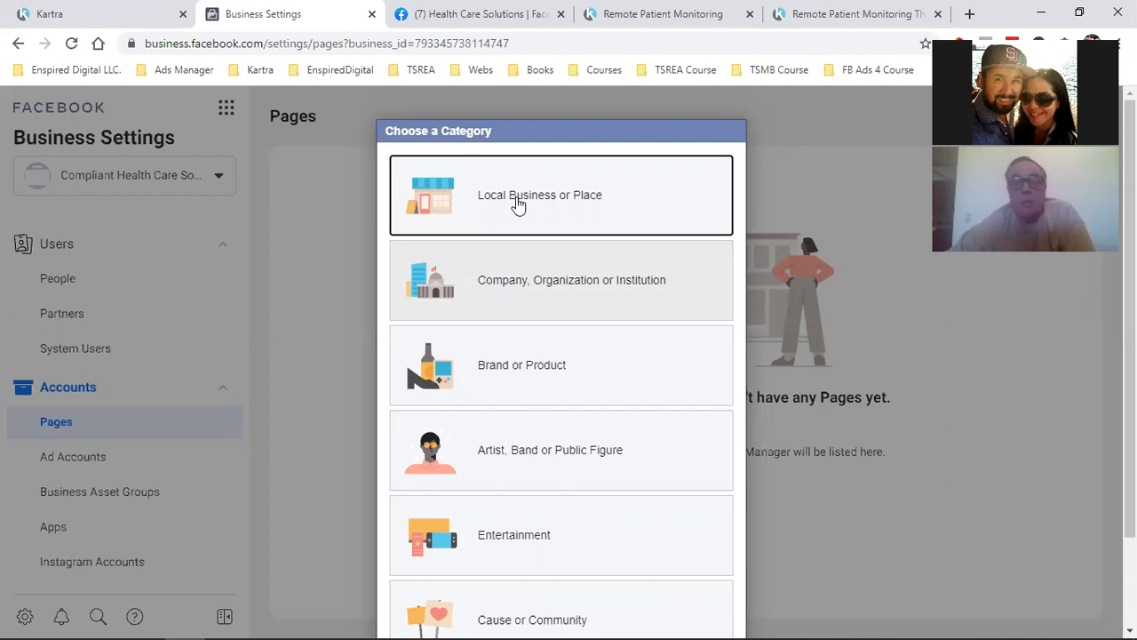
scroll(520, 202, down, 2)
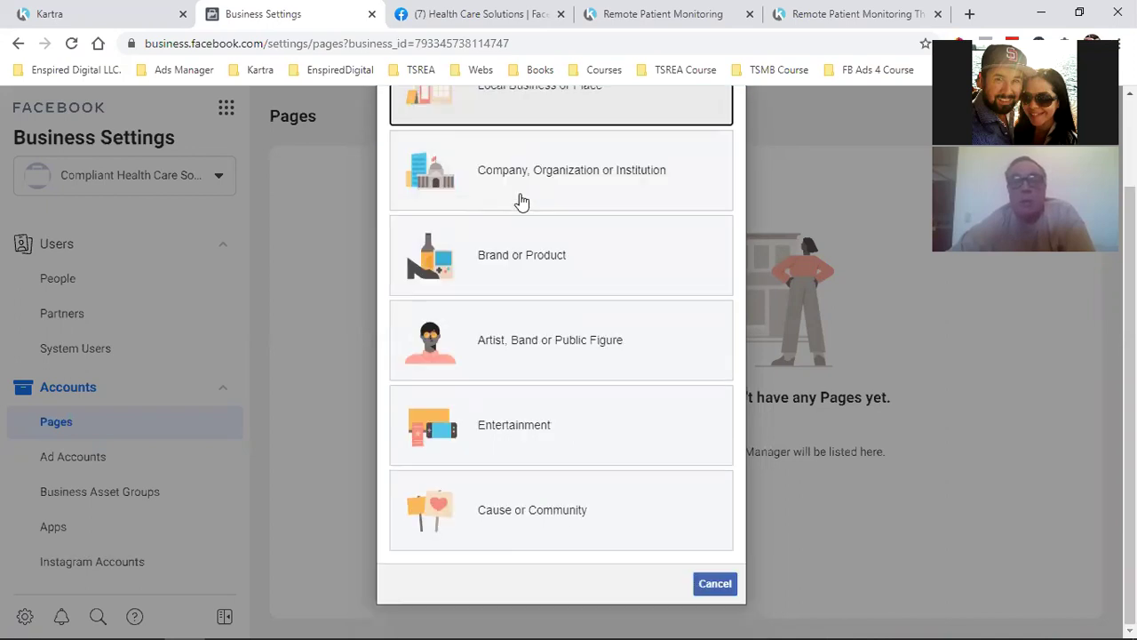
scroll(521, 203, up, 2)
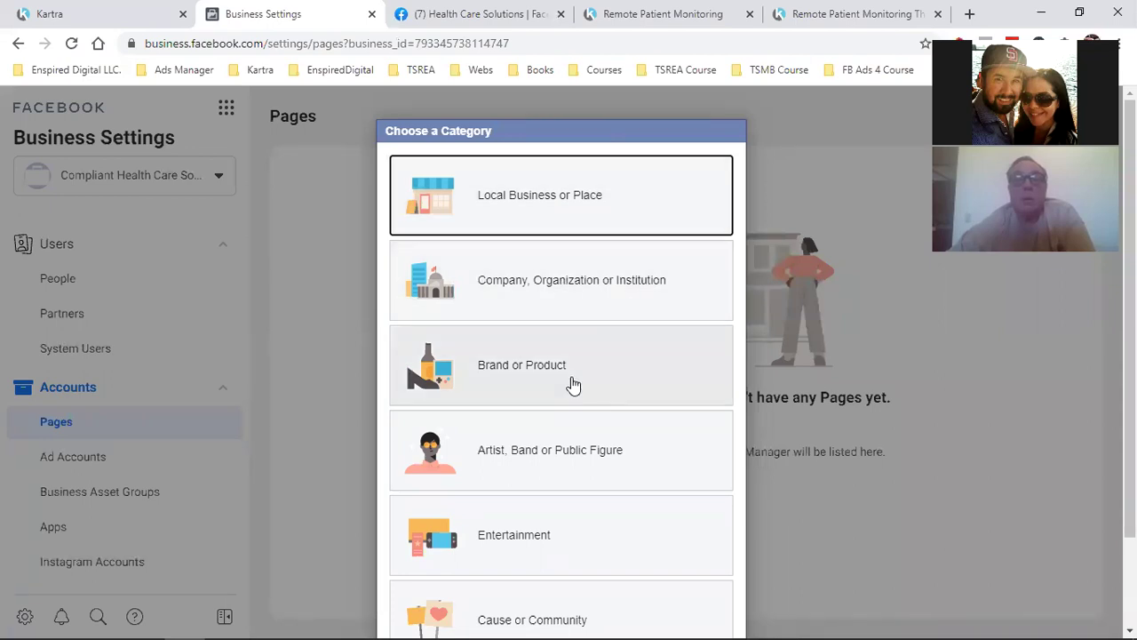
scroll(573, 384, down, 2)
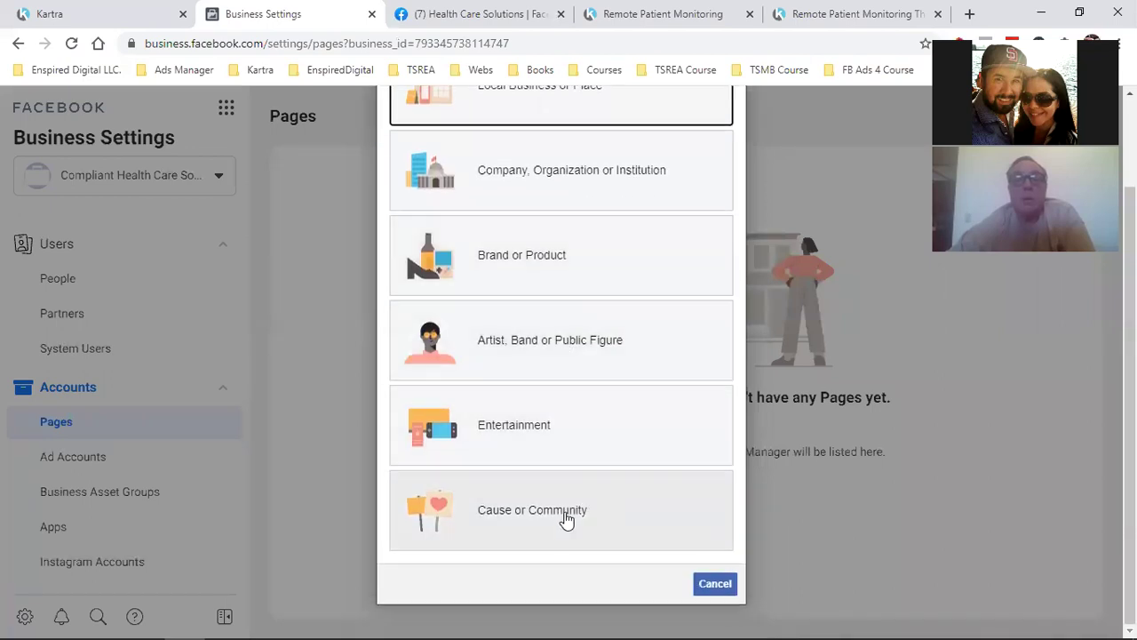
scroll(666, 487, up, 2)
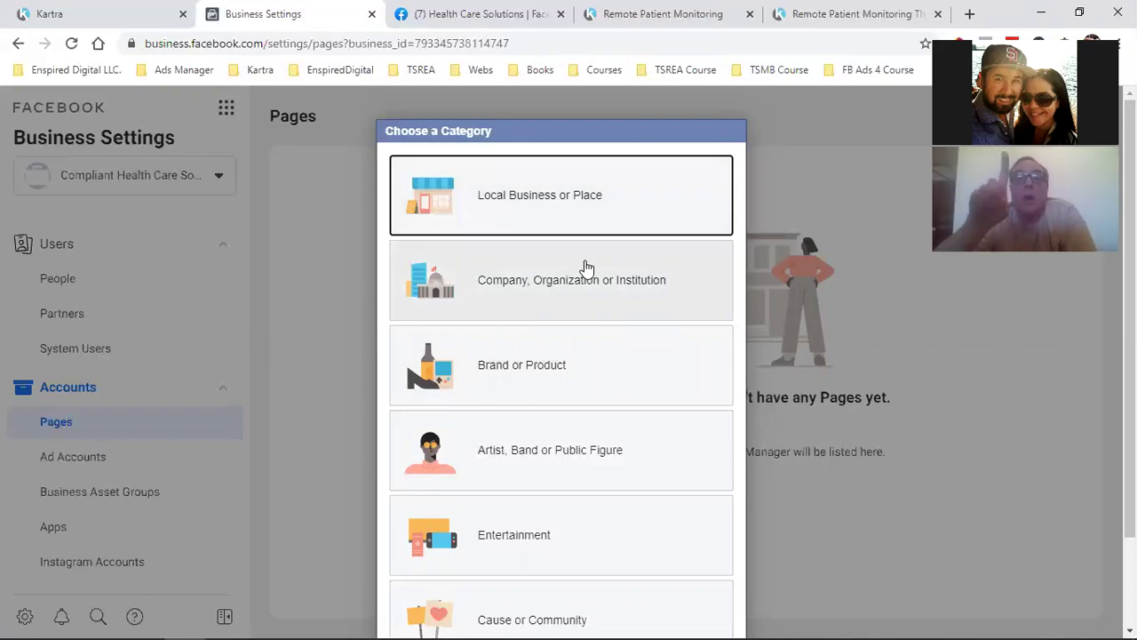
key(Escape)
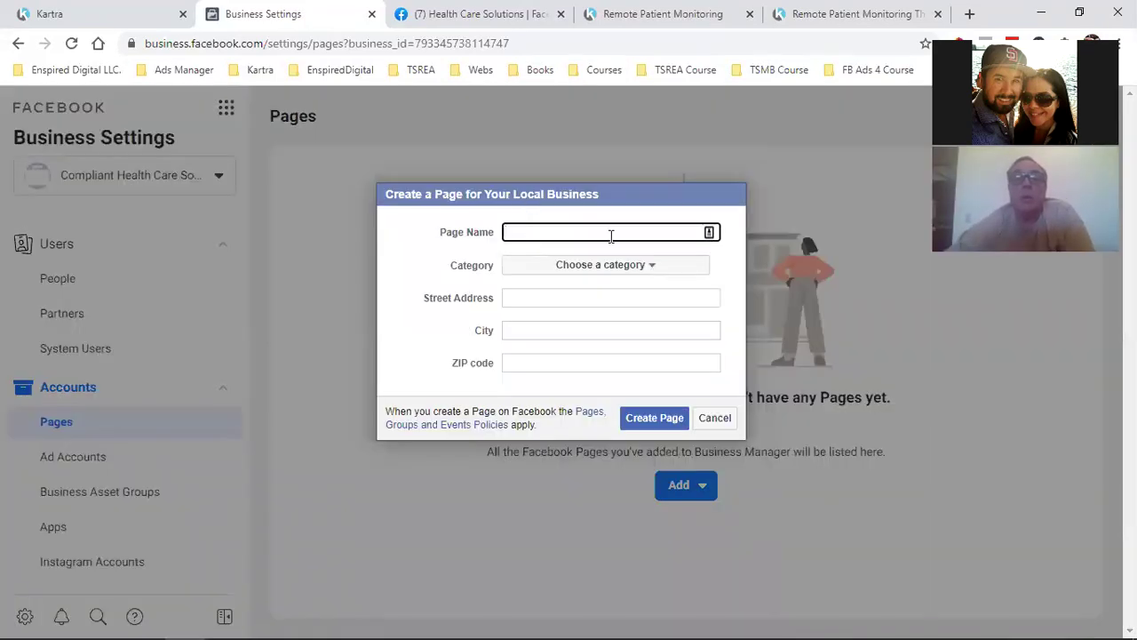
Name the page Compliant Health Care Solutions with category Medical & Health
text(Compliant Health Care Solutions)
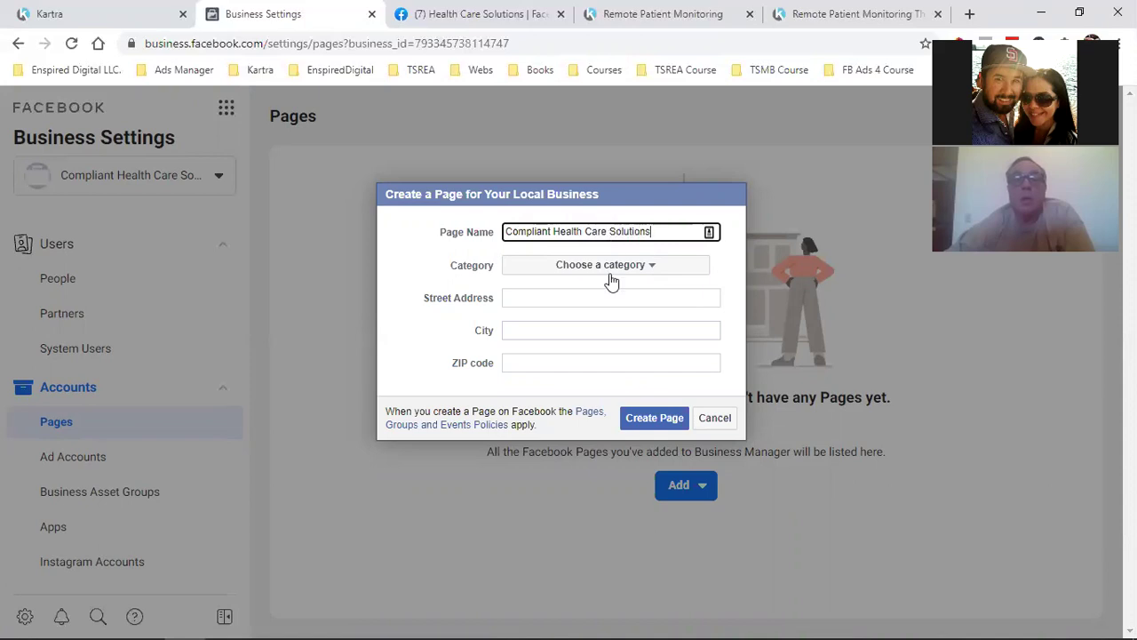
click(620, 271)
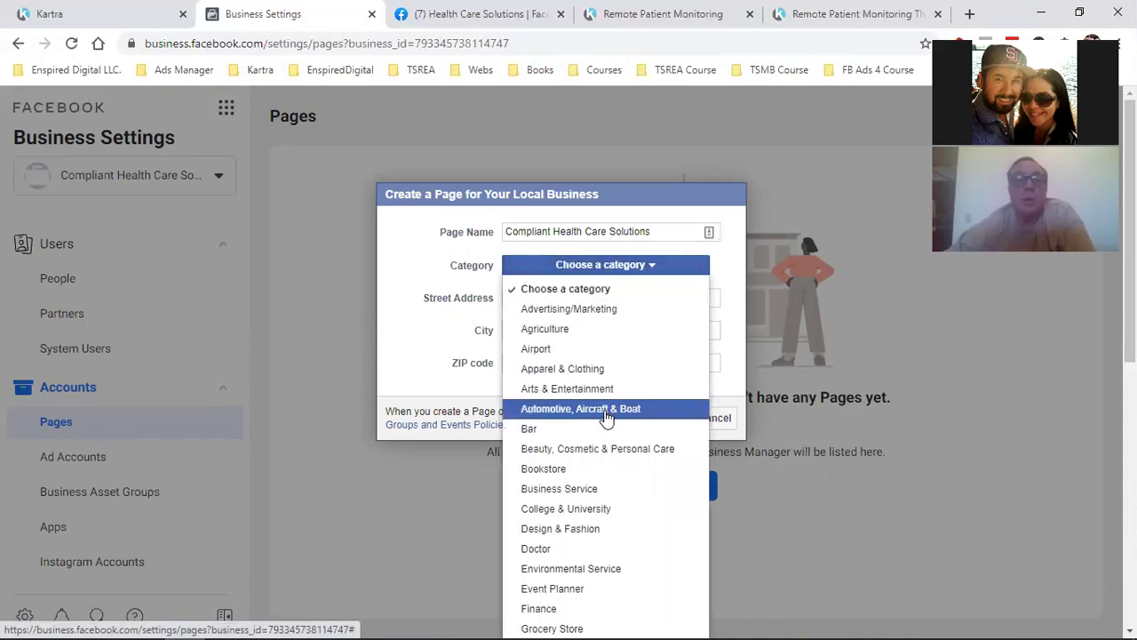
scroll(602, 410, down, 1)
scroll(602, 430, down, 1)
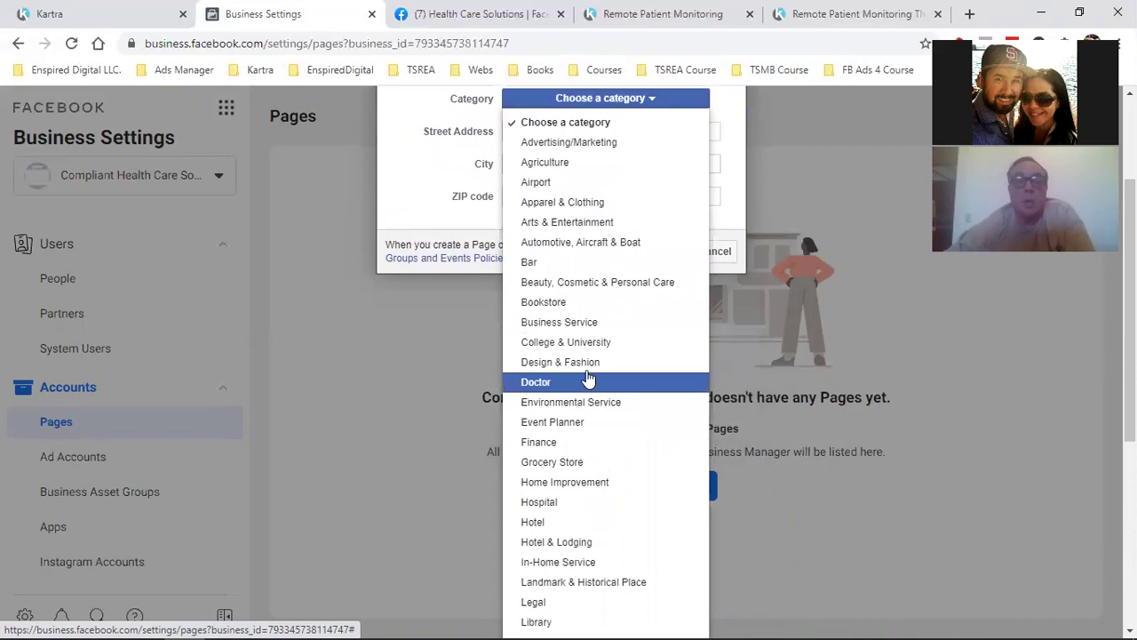
scroll(596, 449, down, 1)
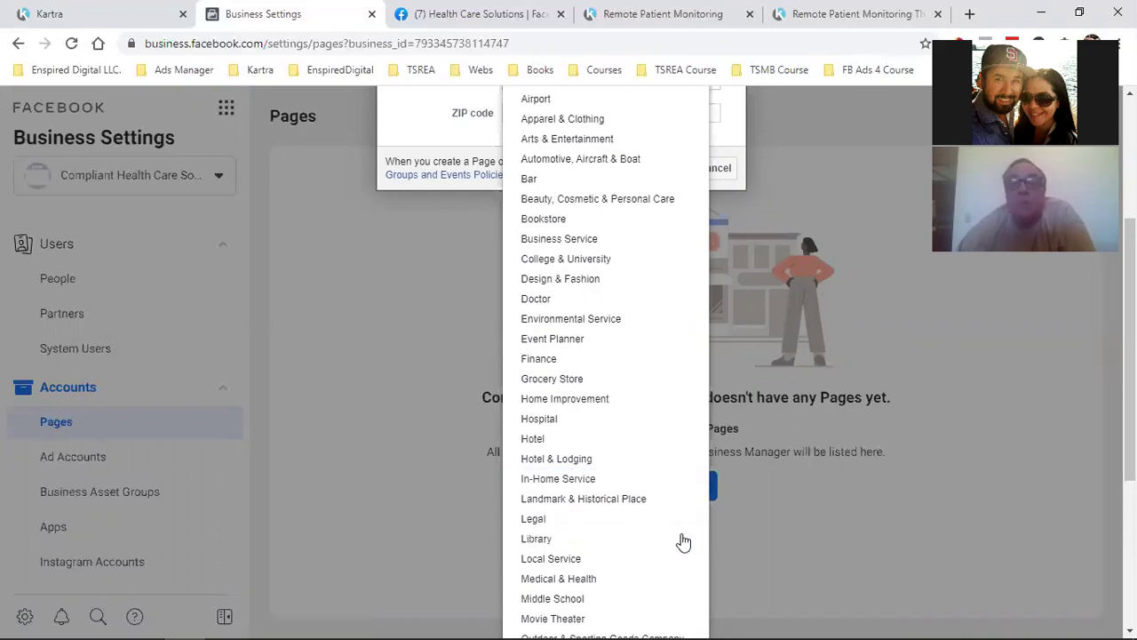
scroll(683, 541, down, 2)
click(576, 410)
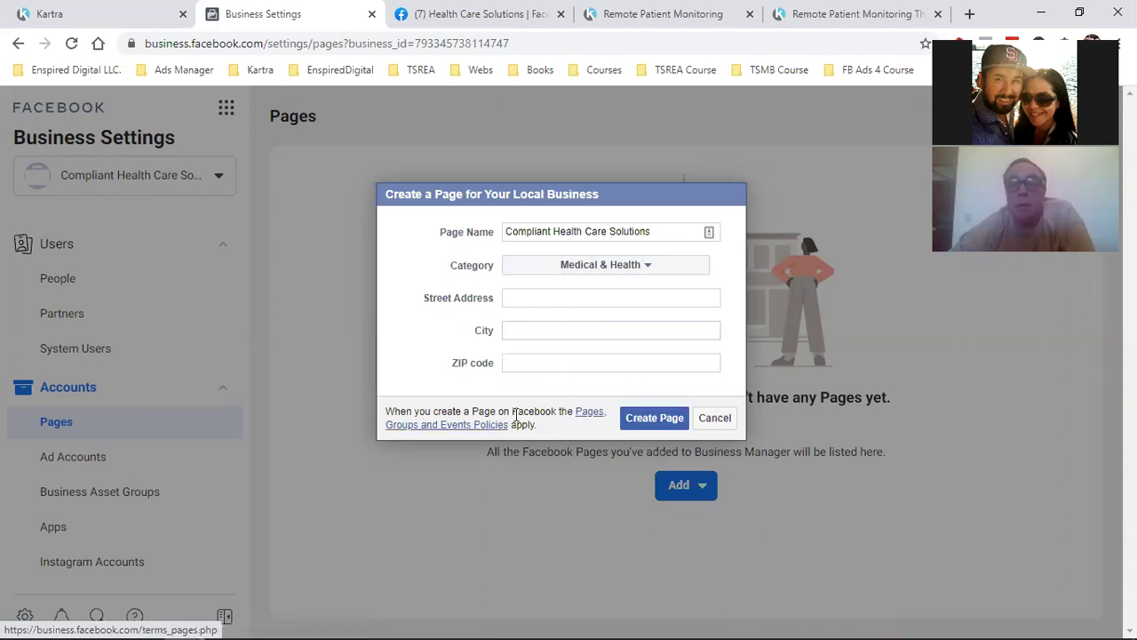
Set the city to Los Angeles, California and create the page
click(642, 418)
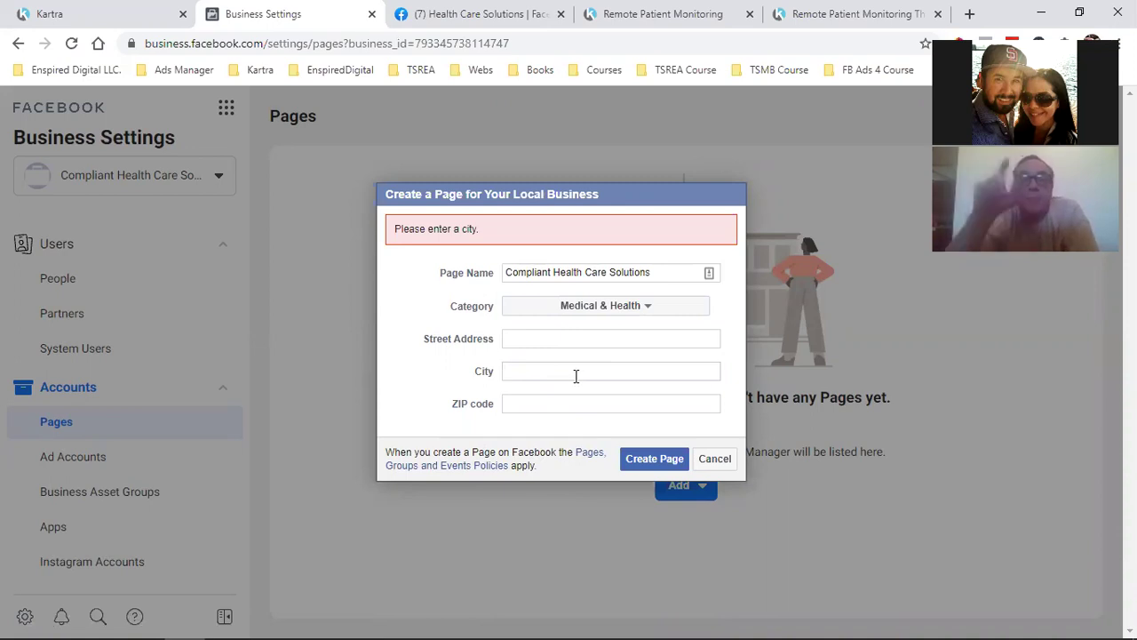
text(Los)
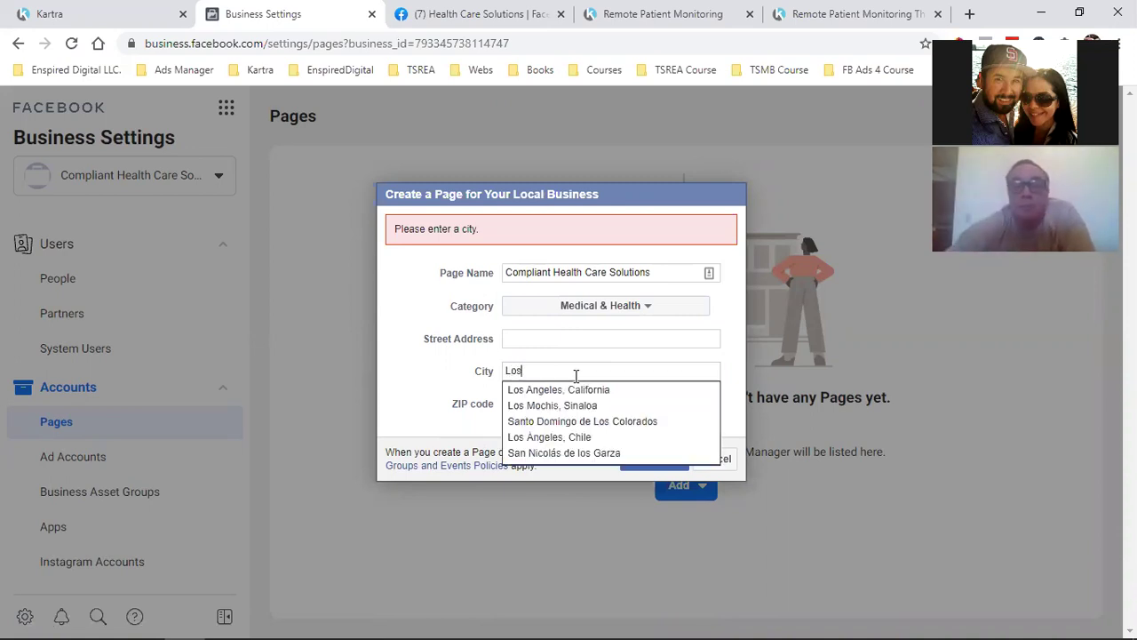
click(579, 389)
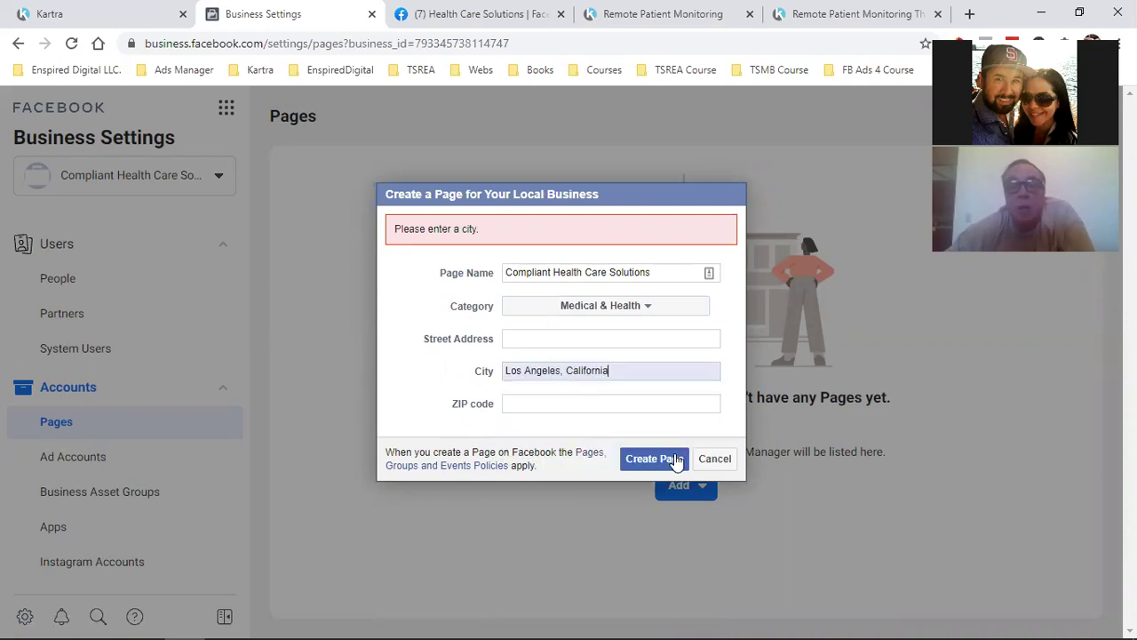
click(647, 463)
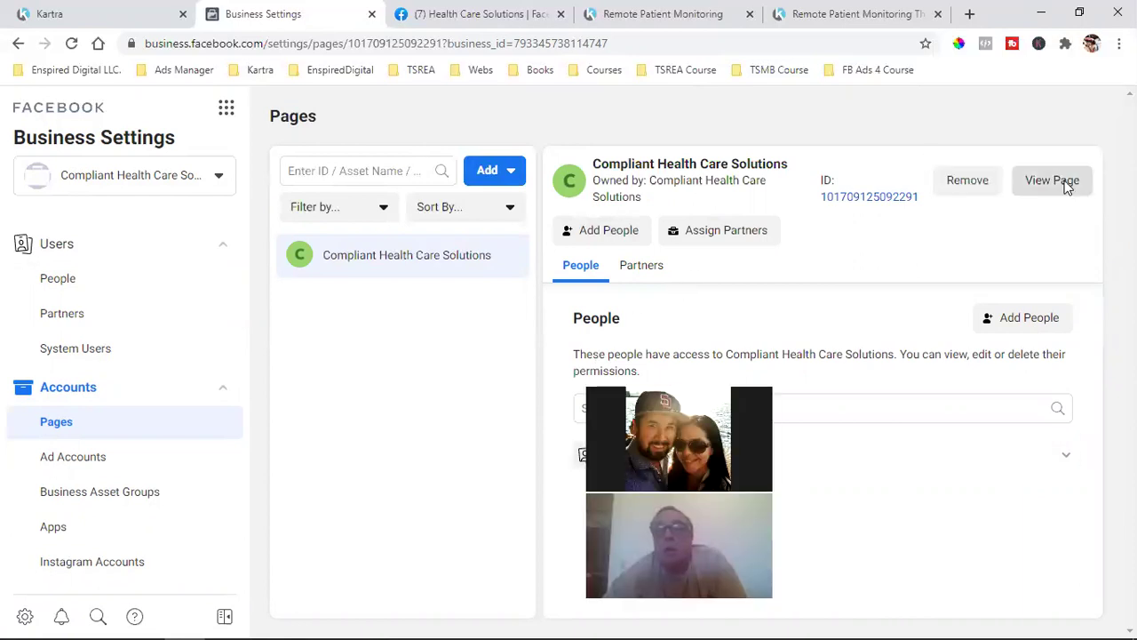
Open the new Compliant Health Care Solutions page in its own tab and show its About section
click(1066, 183)
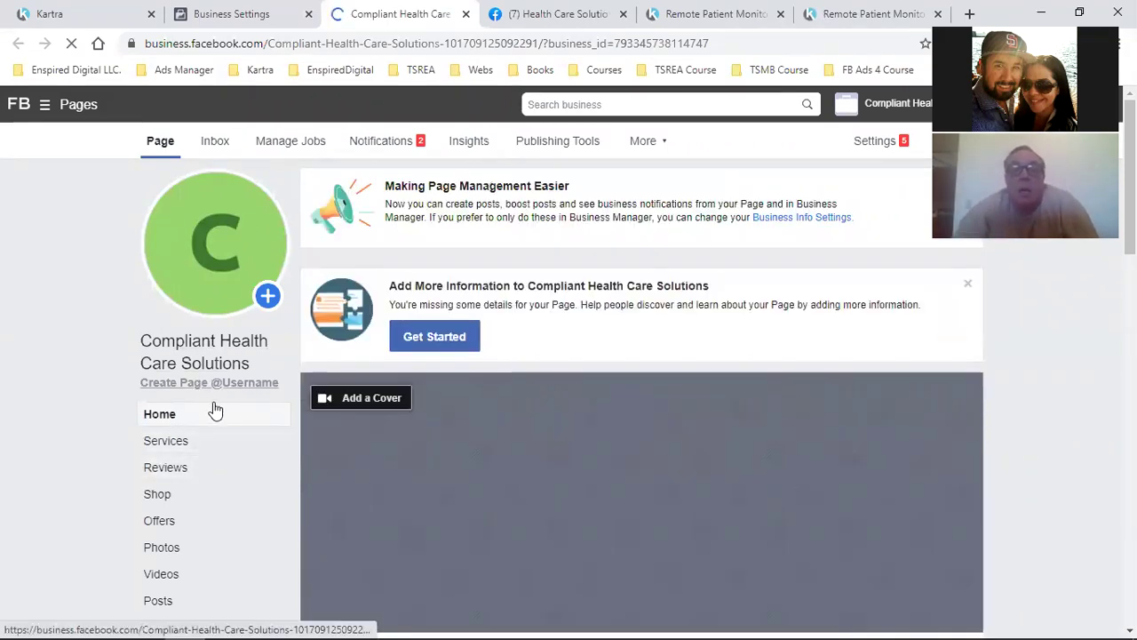
scroll(178, 477, down, 12)
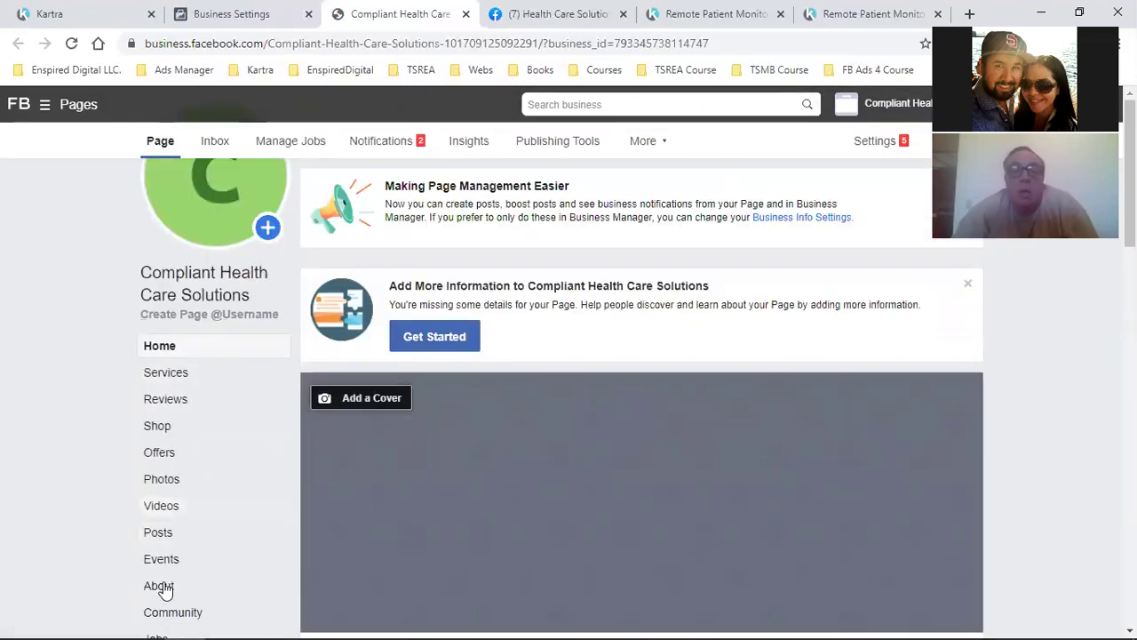
click(162, 586)
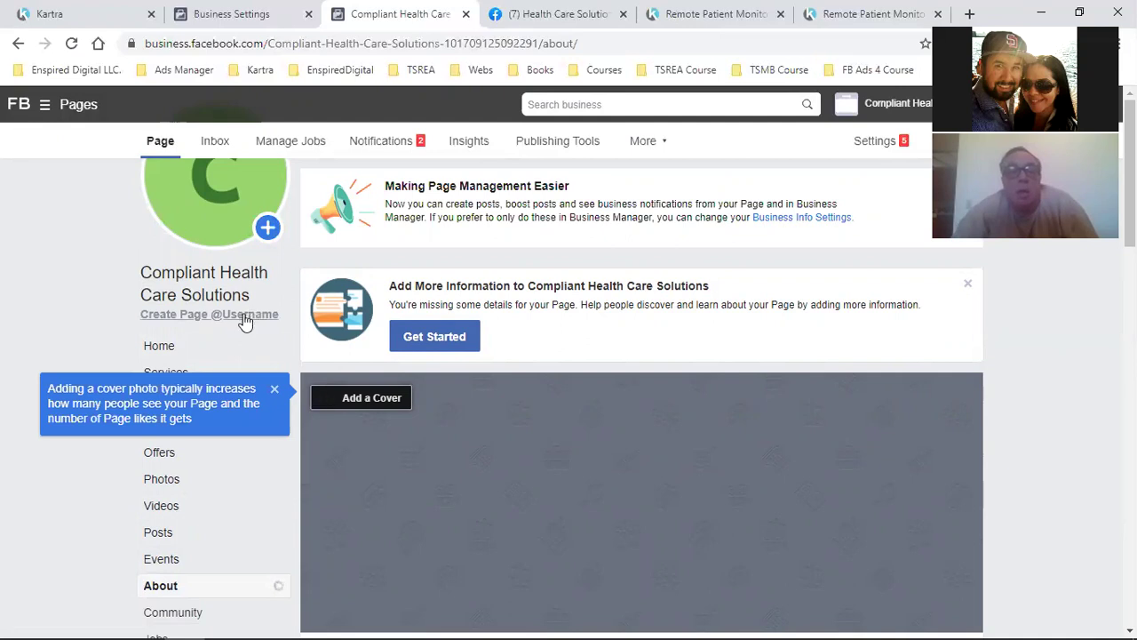
Switch to the business page tab, try a Facebook search, then open the enspireddigital page from bookmarks
click(522, 13)
click(230, 113)
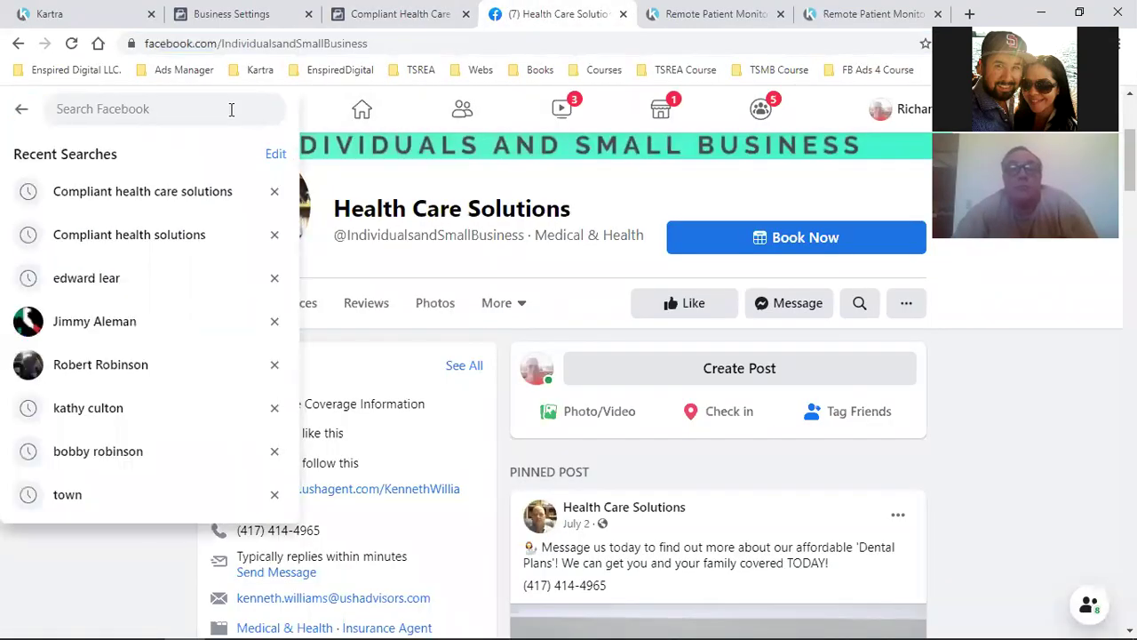
text(david)
key(BackSpace)
key(BackSpace)
key(BackSpace)
key(BackSpace)
key(BackSpace)
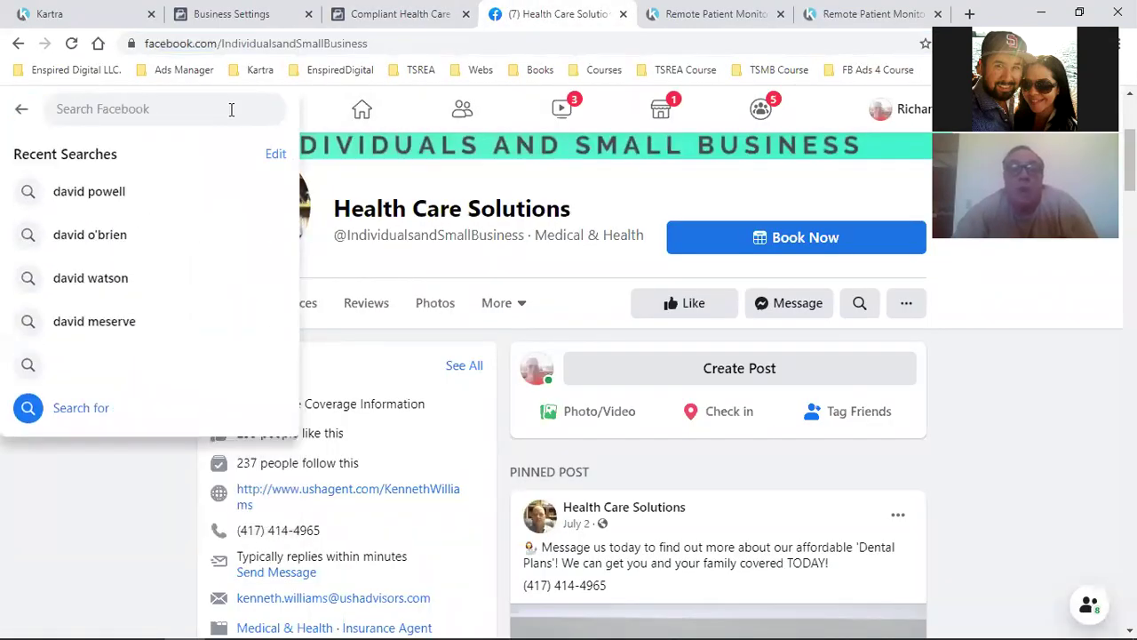
click(336, 73)
click(330, 116)
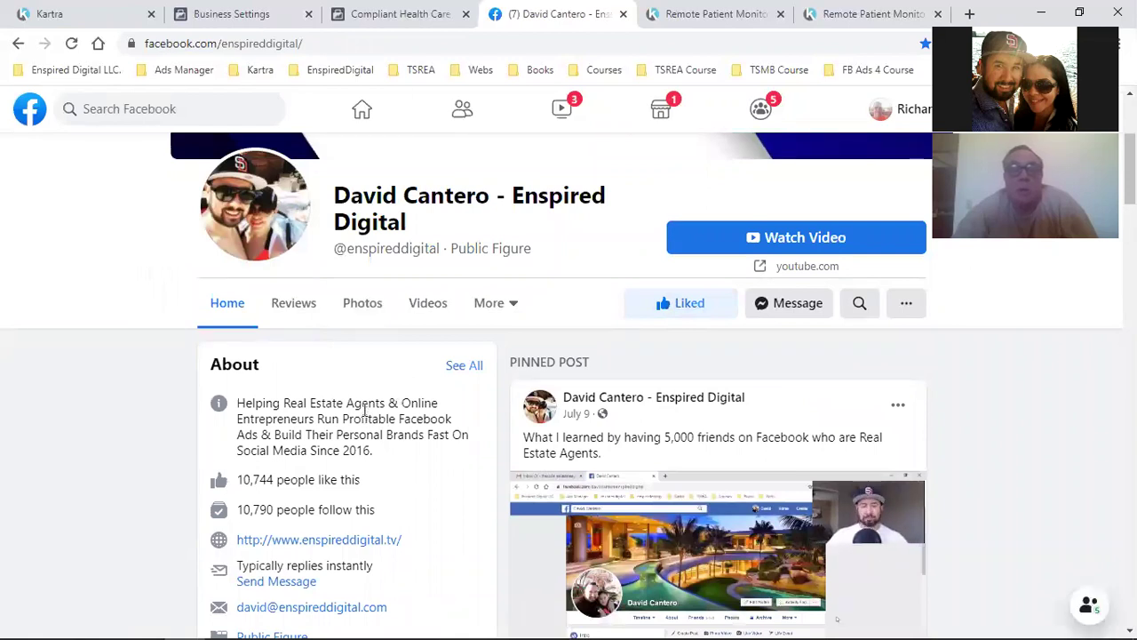
scroll(363, 416, down, 3)
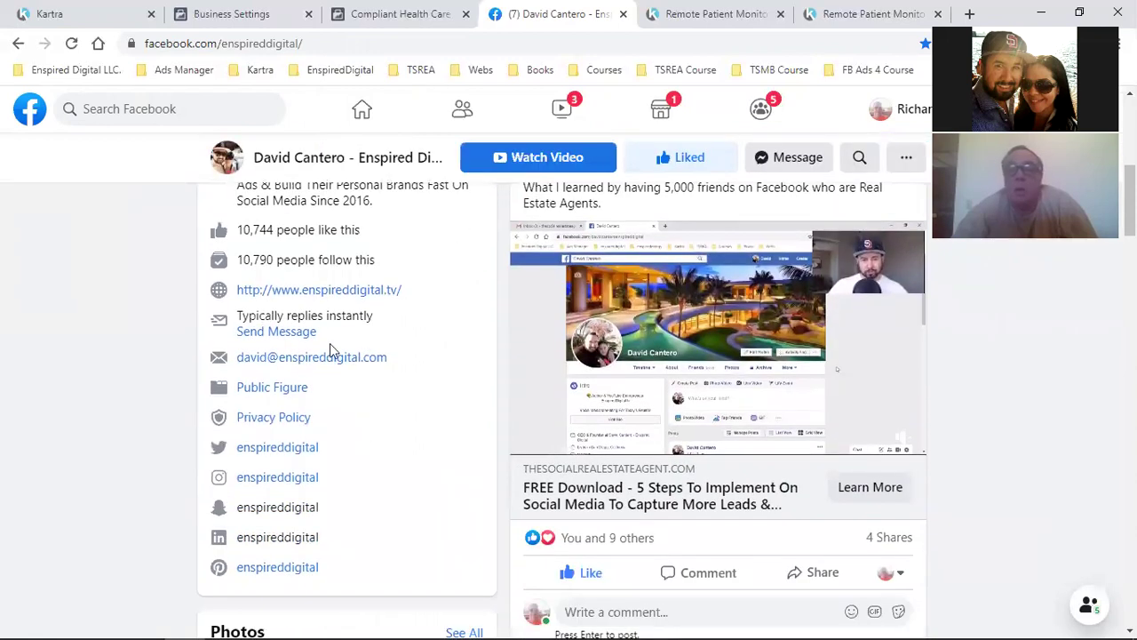
Compare the enspireddigital page with the Compliant Health Care Solutions page, ending on the business page
click(377, 11)
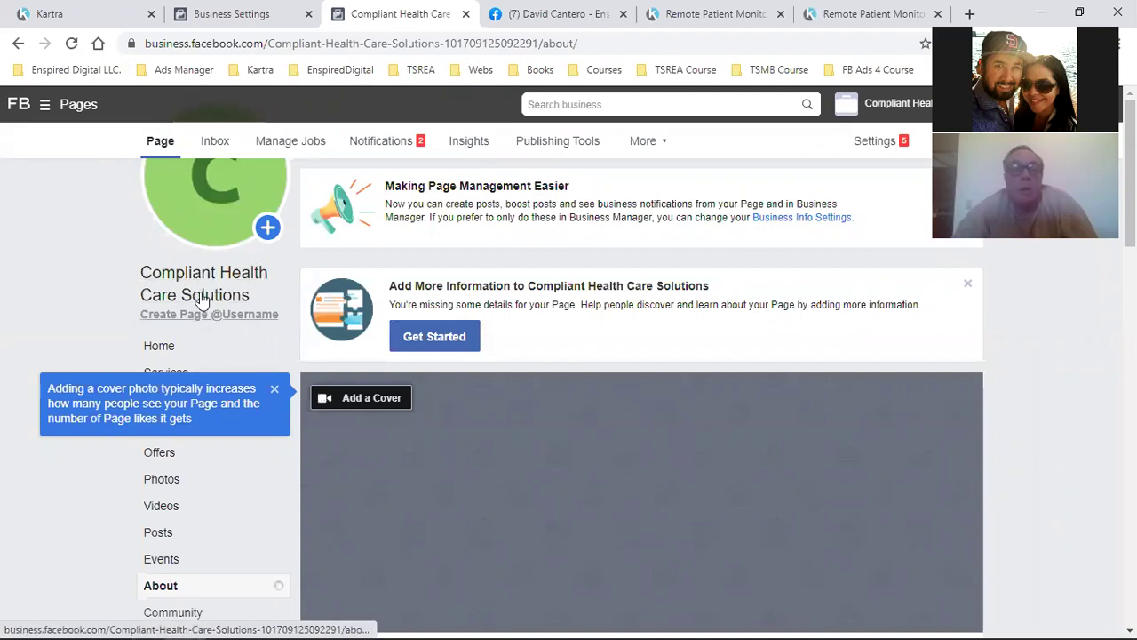
click(308, 71)
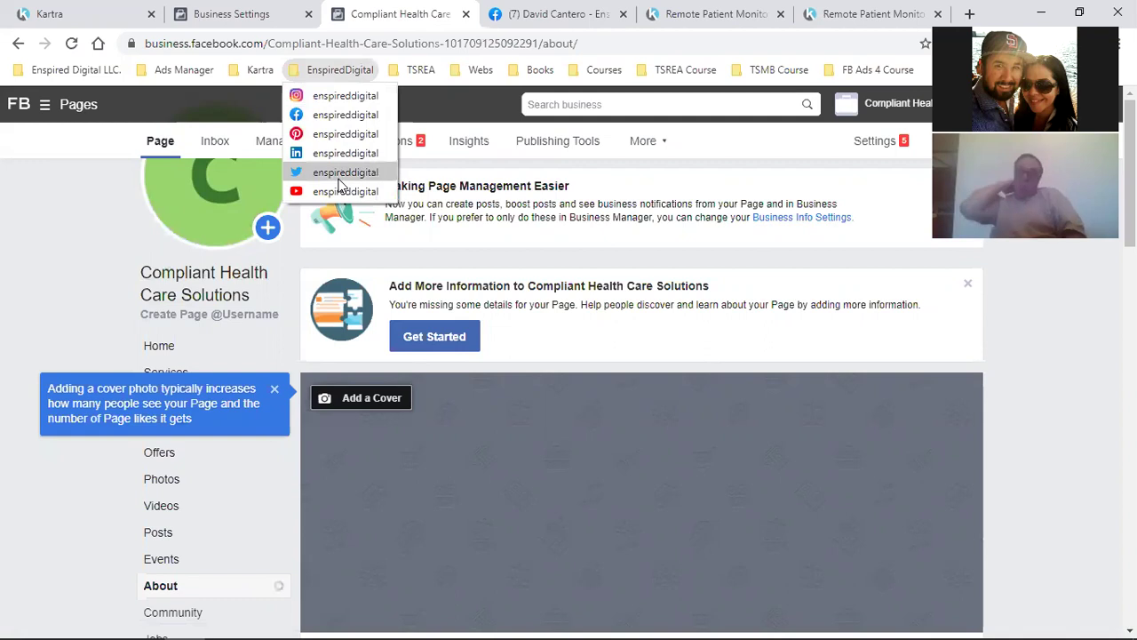
click(82, 281)
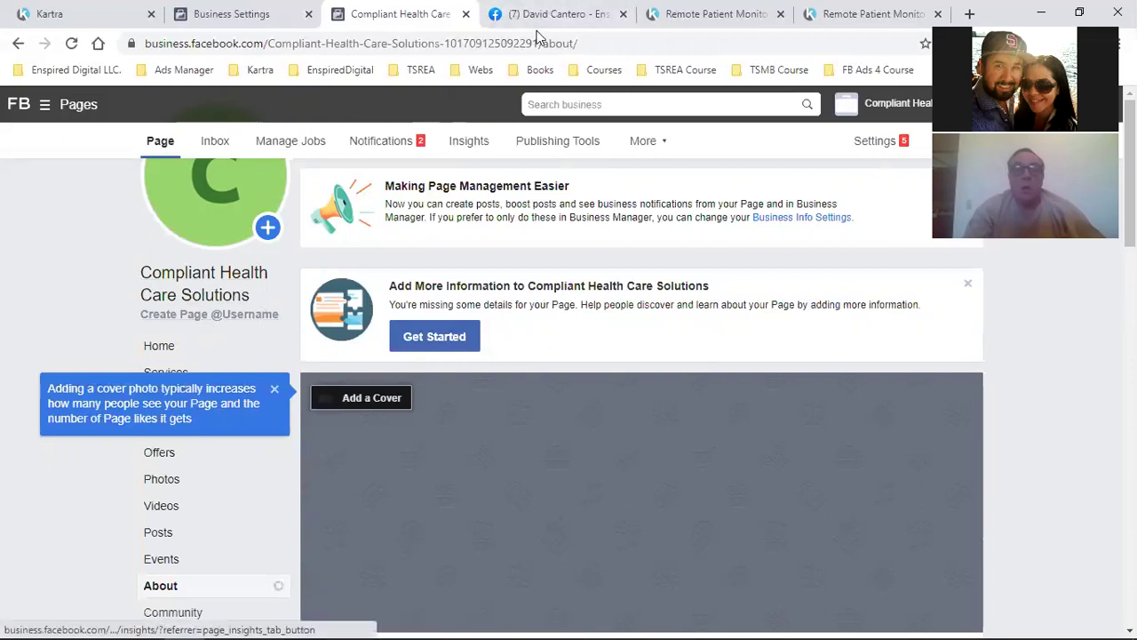
click(560, 13)
scroll(356, 391, down, 1)
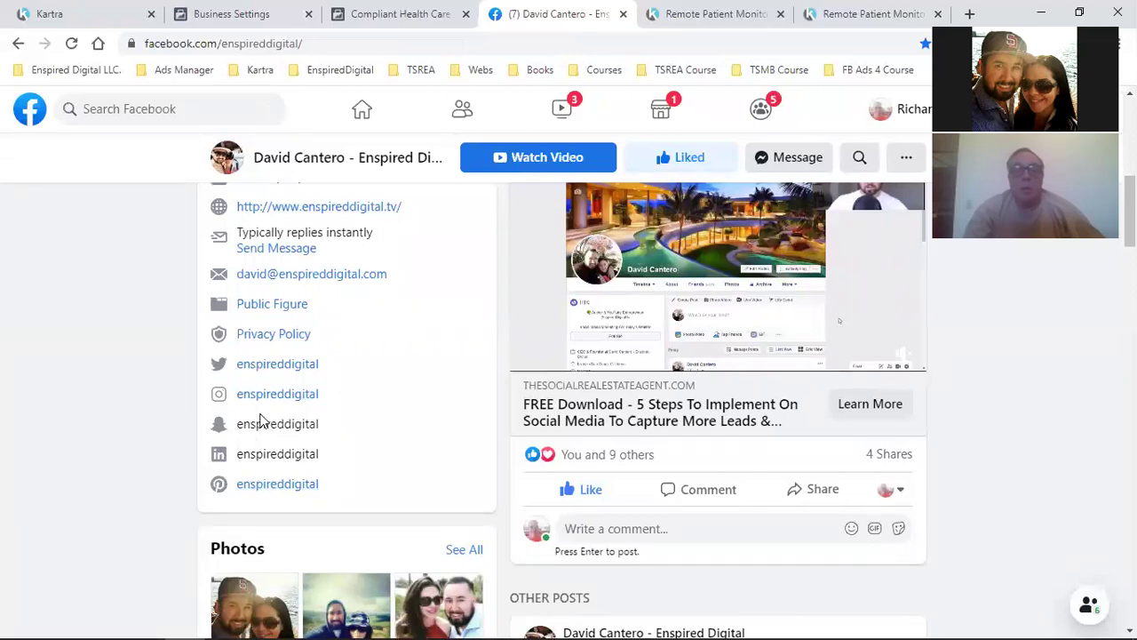
click(399, 12)
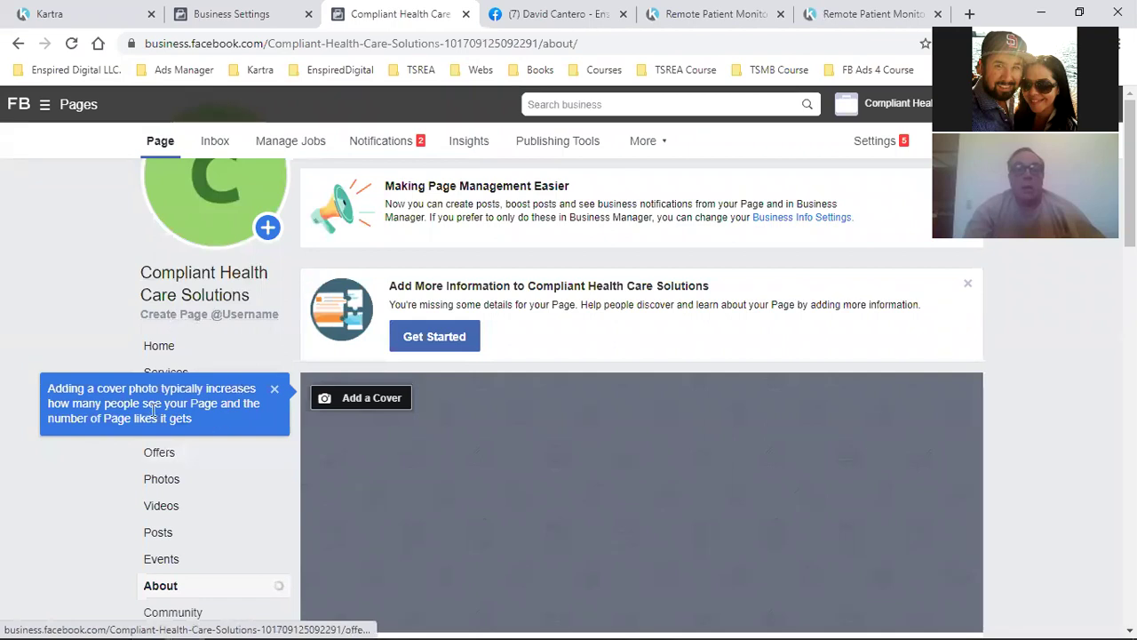
scroll(197, 511, down, 1)
From About, enter complianthealthcaresolutions as the page username and create it
click(166, 509)
scroll(569, 432, down, 4)
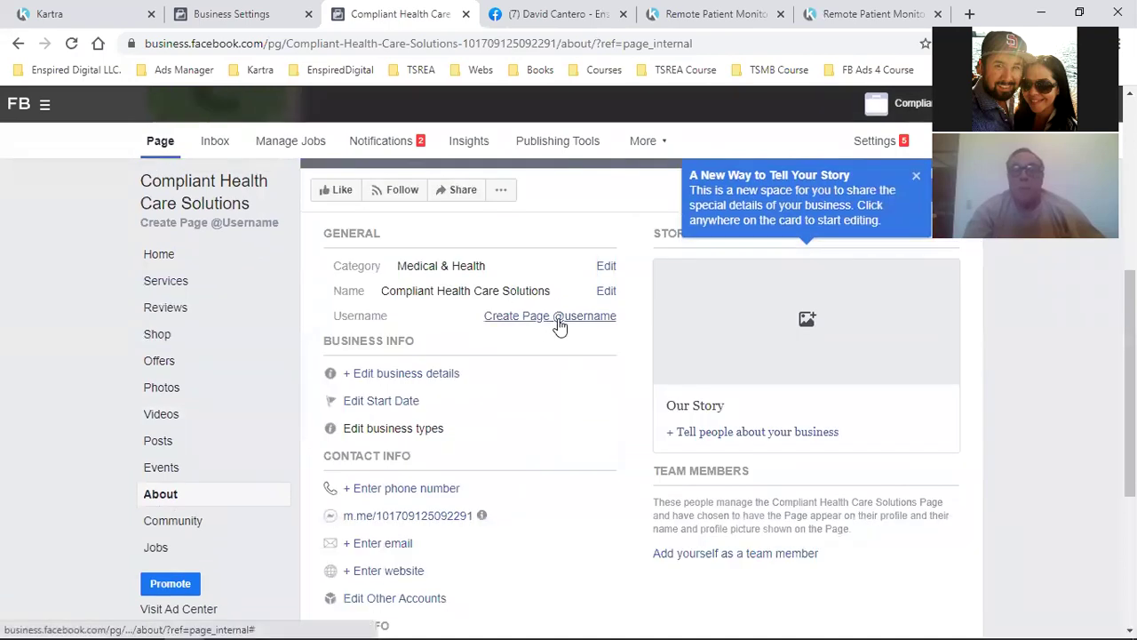
click(558, 318)
click(404, 396)
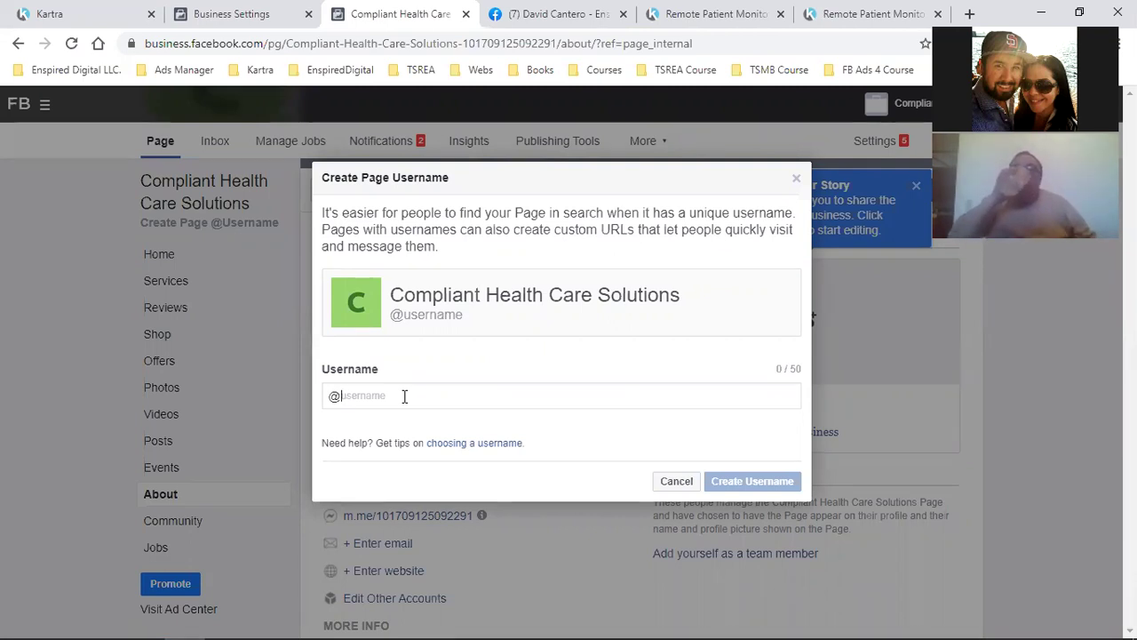
click(545, 10)
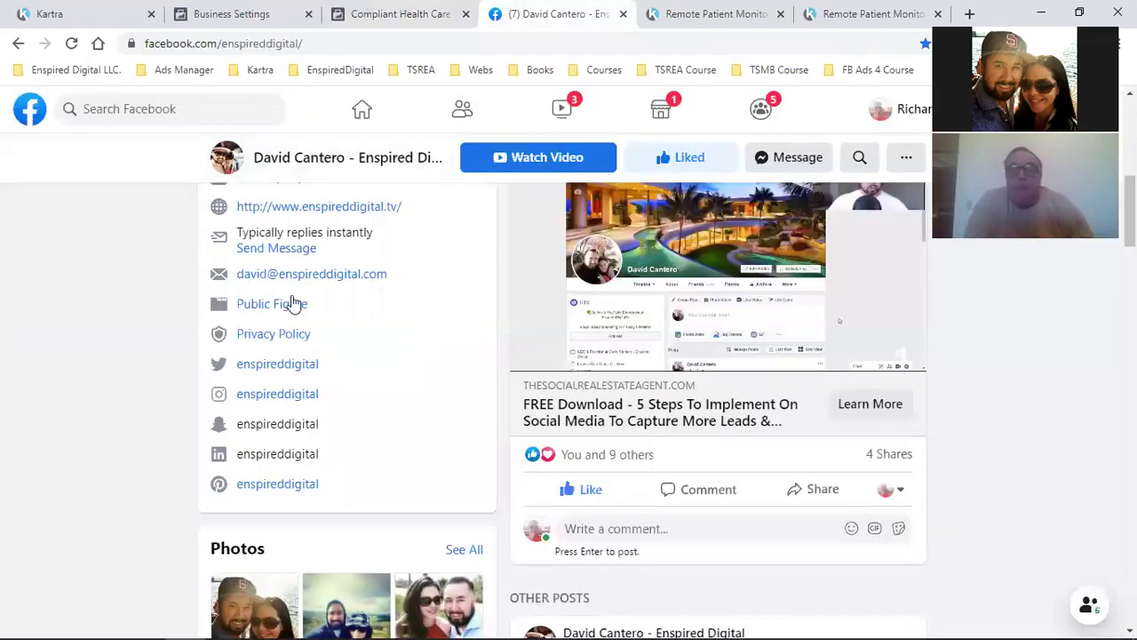
click(396, 12)
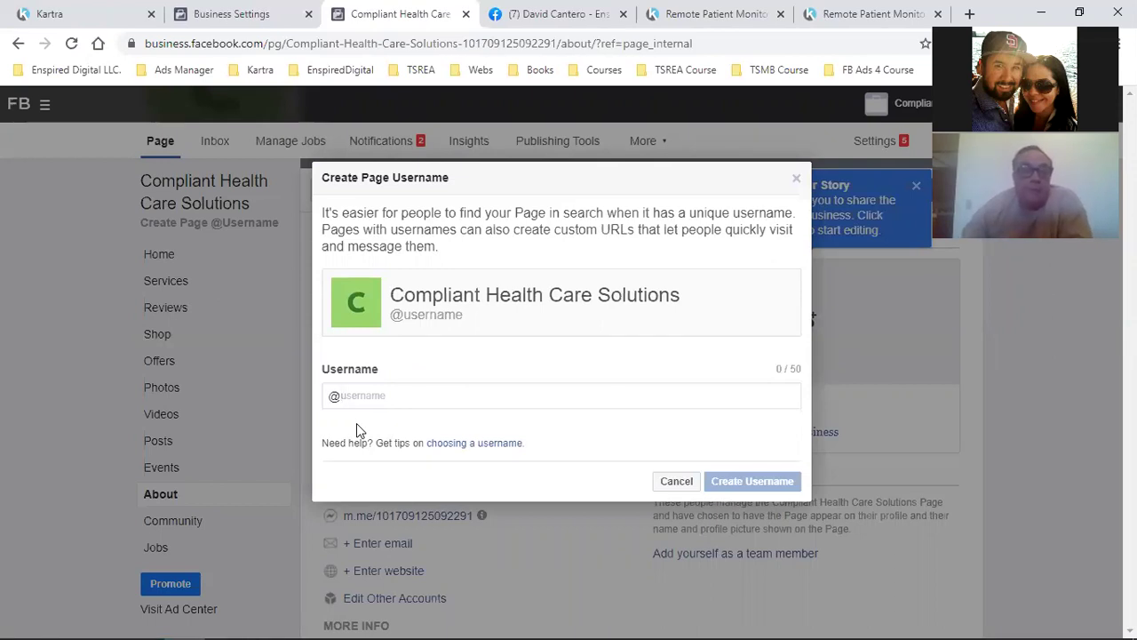
text(complianthealthcares)
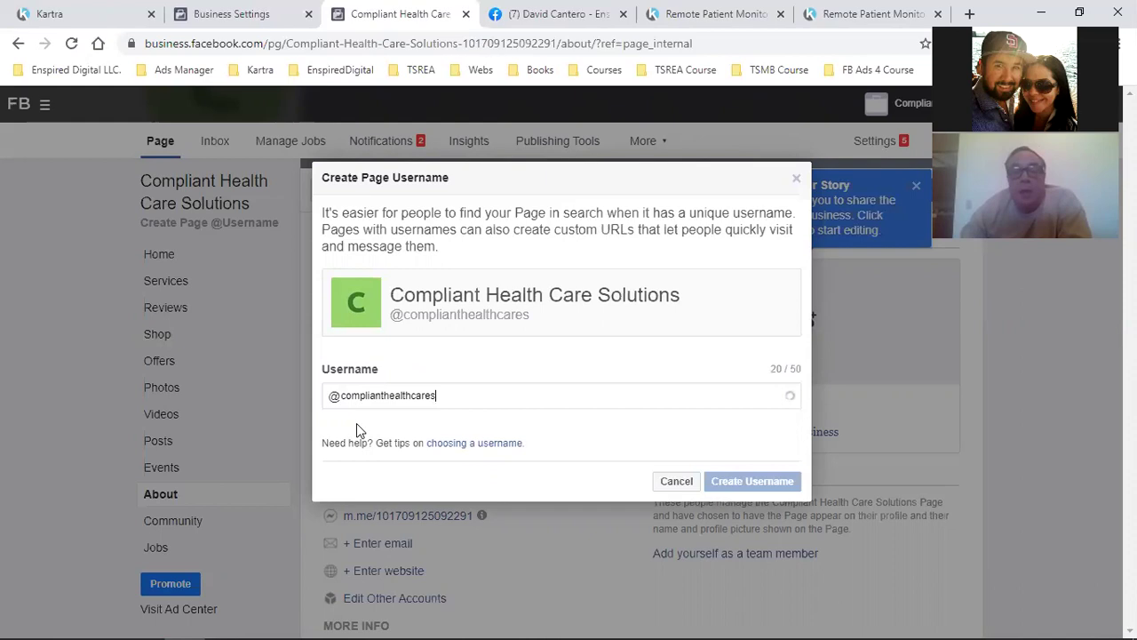
text(olutions)
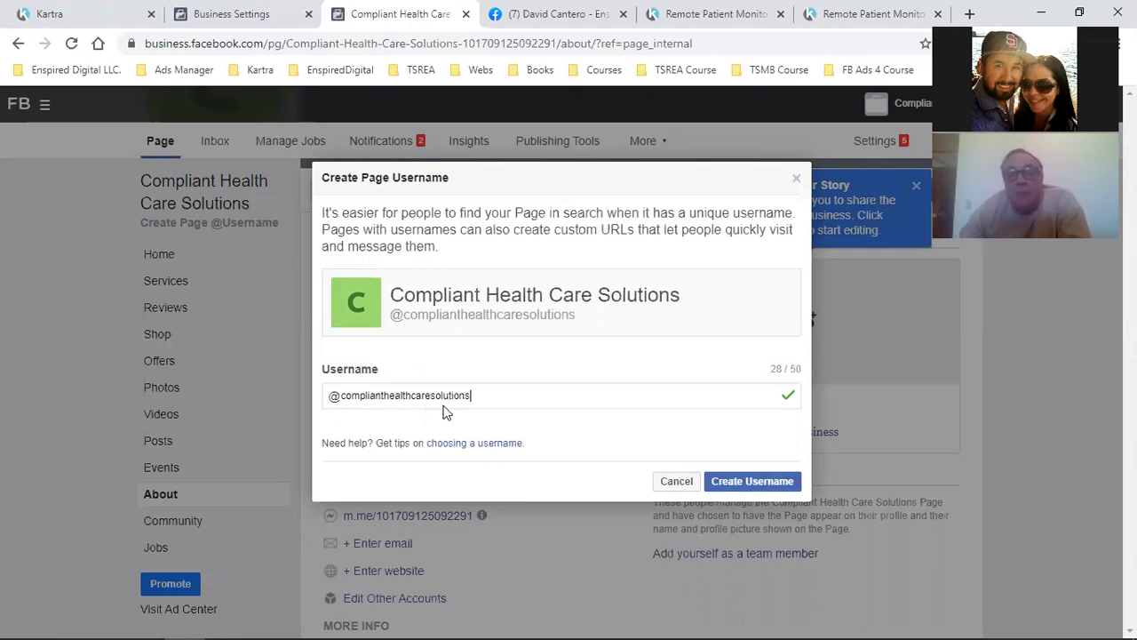
click(752, 481)
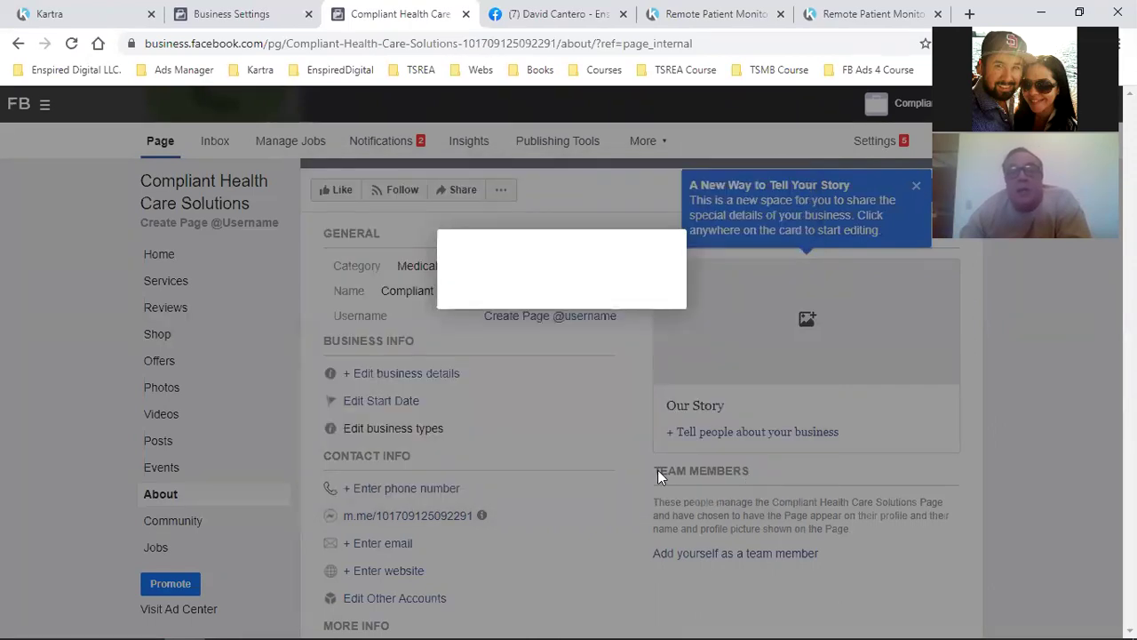
Confirm the username-created dialog, then like and follow the Compliant Health Care Solutions page
click(718, 406)
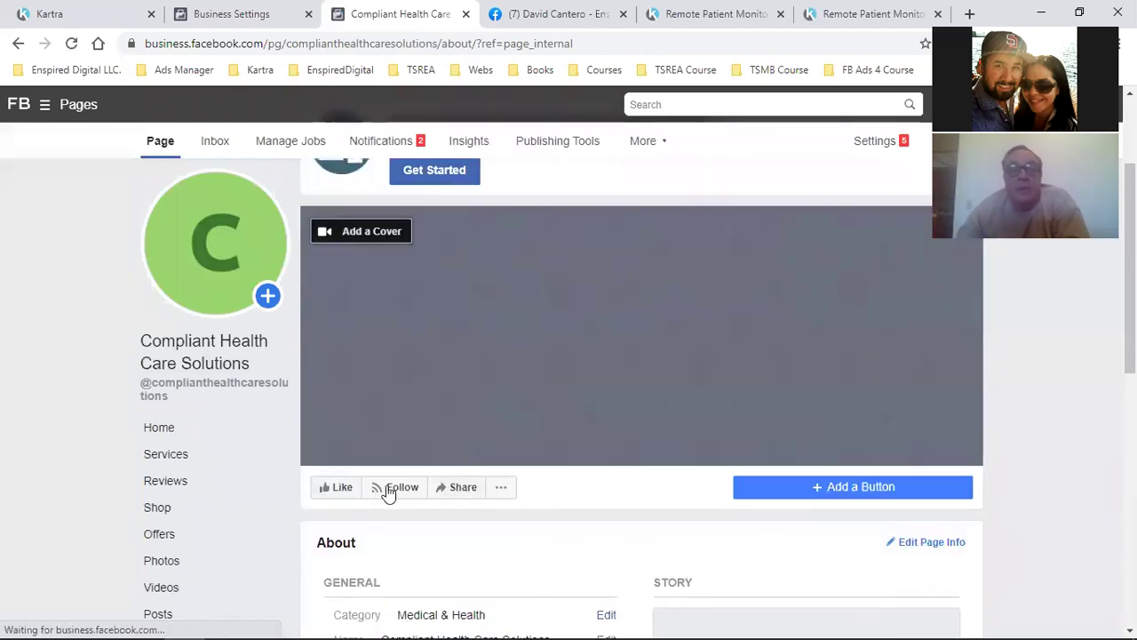
click(329, 490)
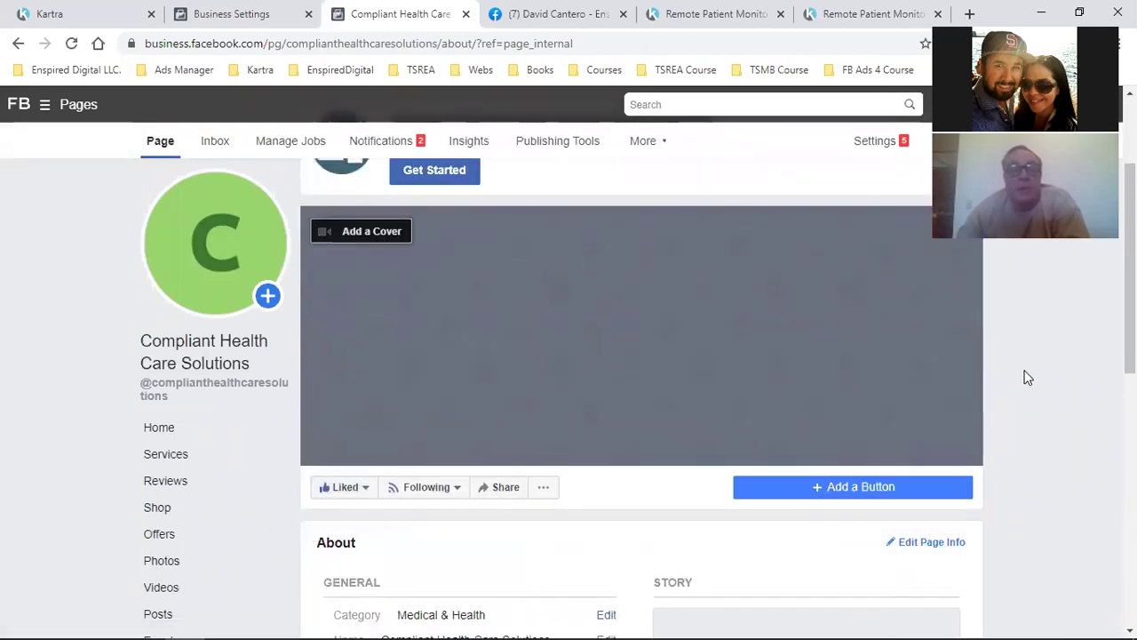
scroll(1026, 378, down, 3)
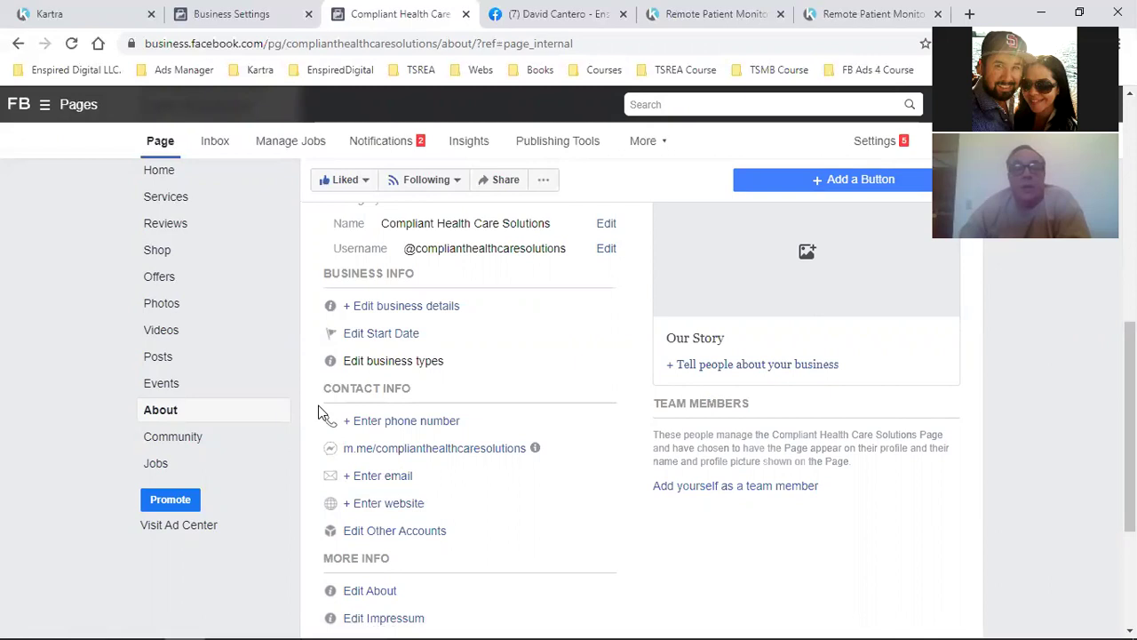
Skip the website field and save the business's e-mail address as the page's contact e-mail
click(375, 509)
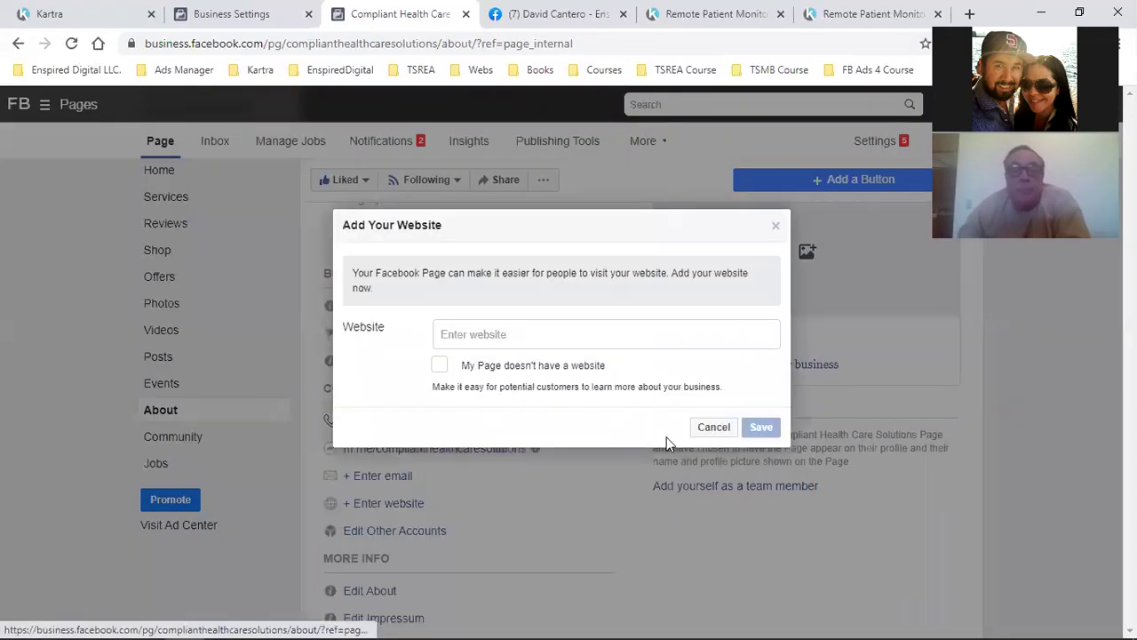
click(713, 429)
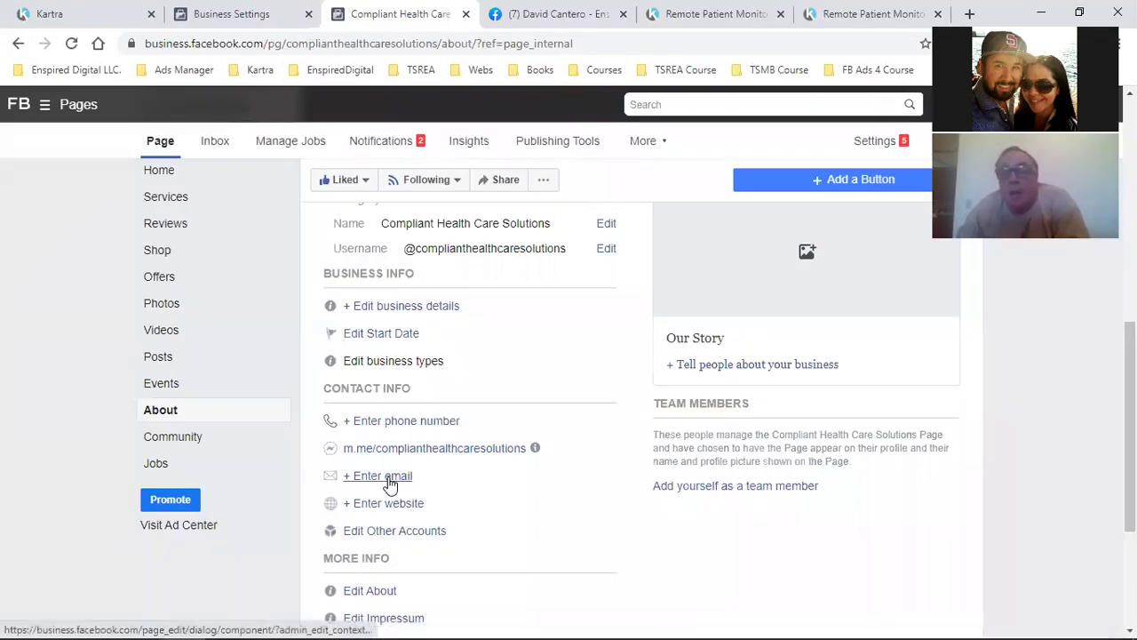
click(391, 476)
click(503, 276)
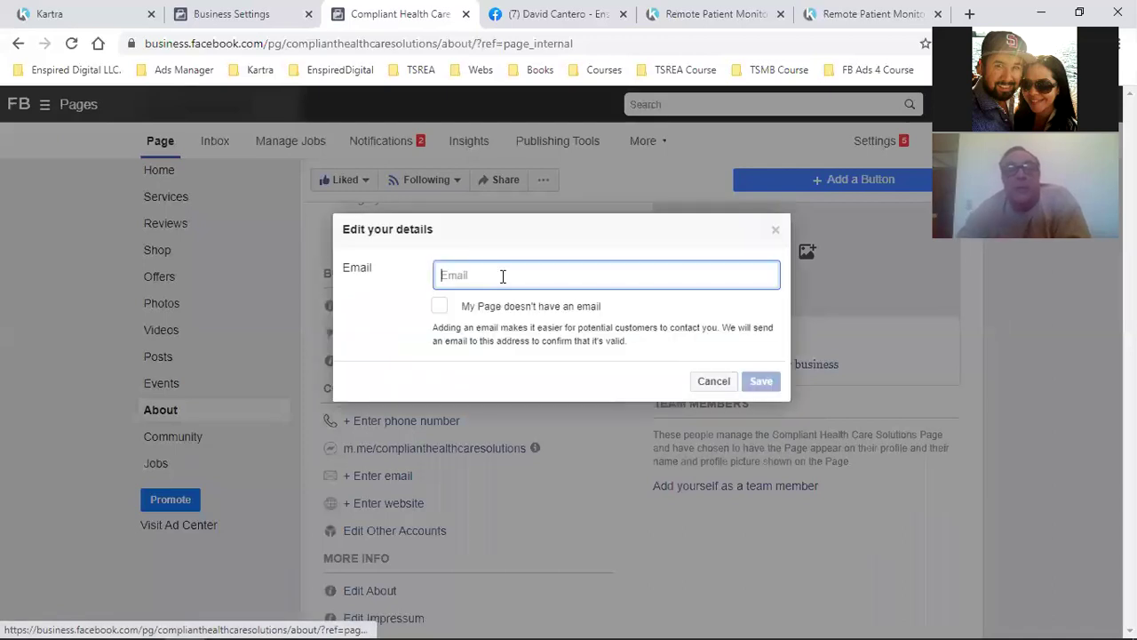
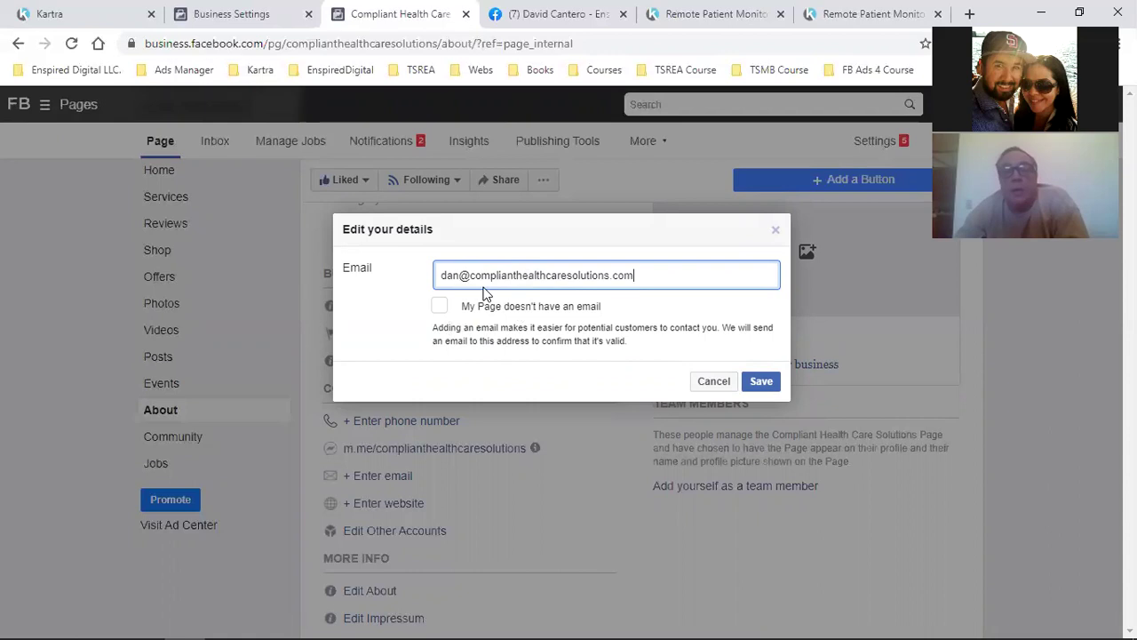
click(756, 384)
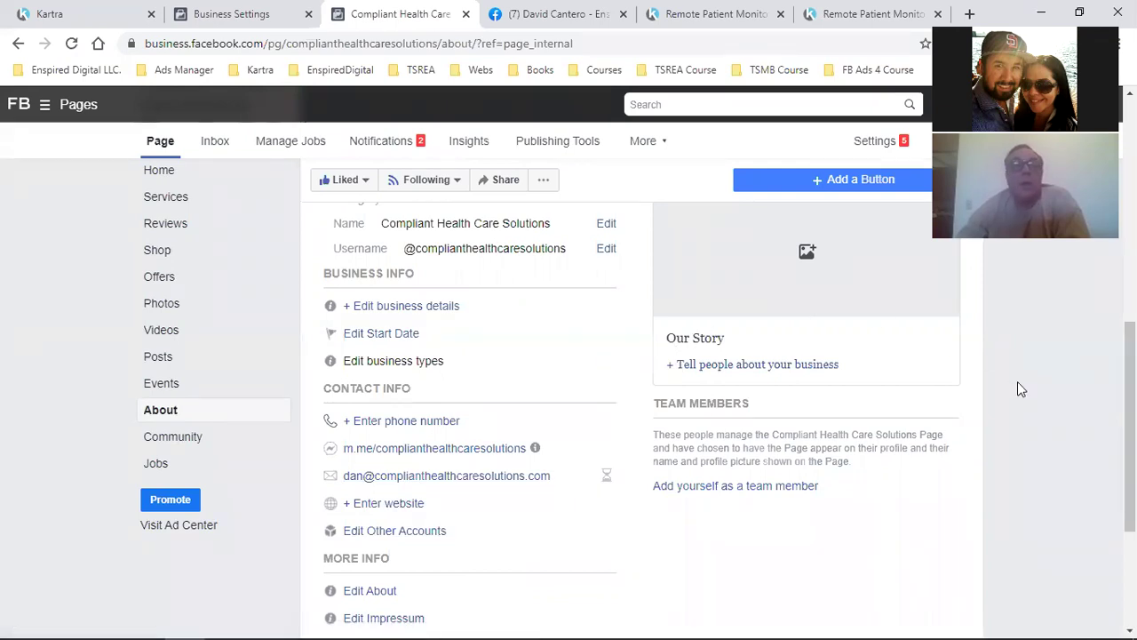
scroll(1019, 389, down, 2)
From the page's Home view, select all 67 friends and send them invitations to like it
scroll(1020, 390, up, 5)
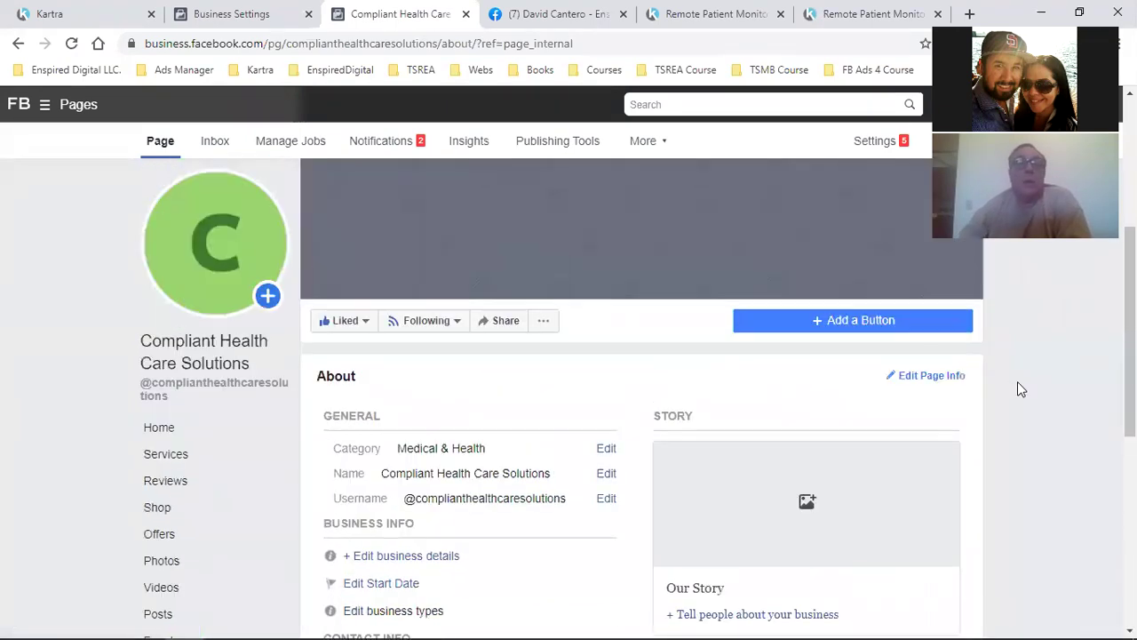
scroll(1021, 389, down, 1)
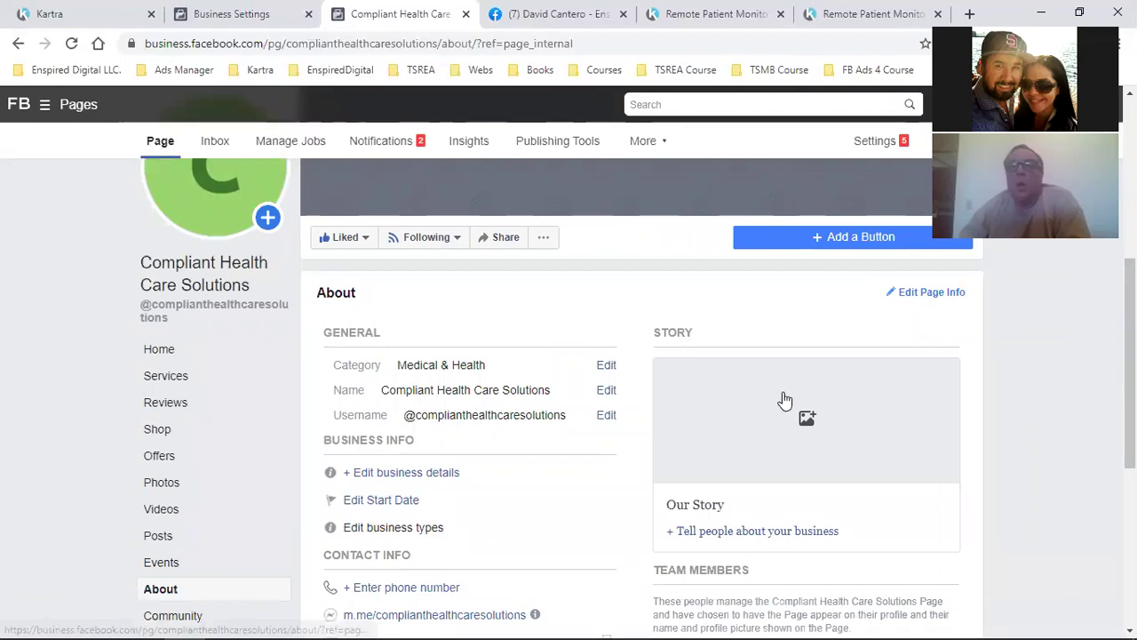
click(162, 355)
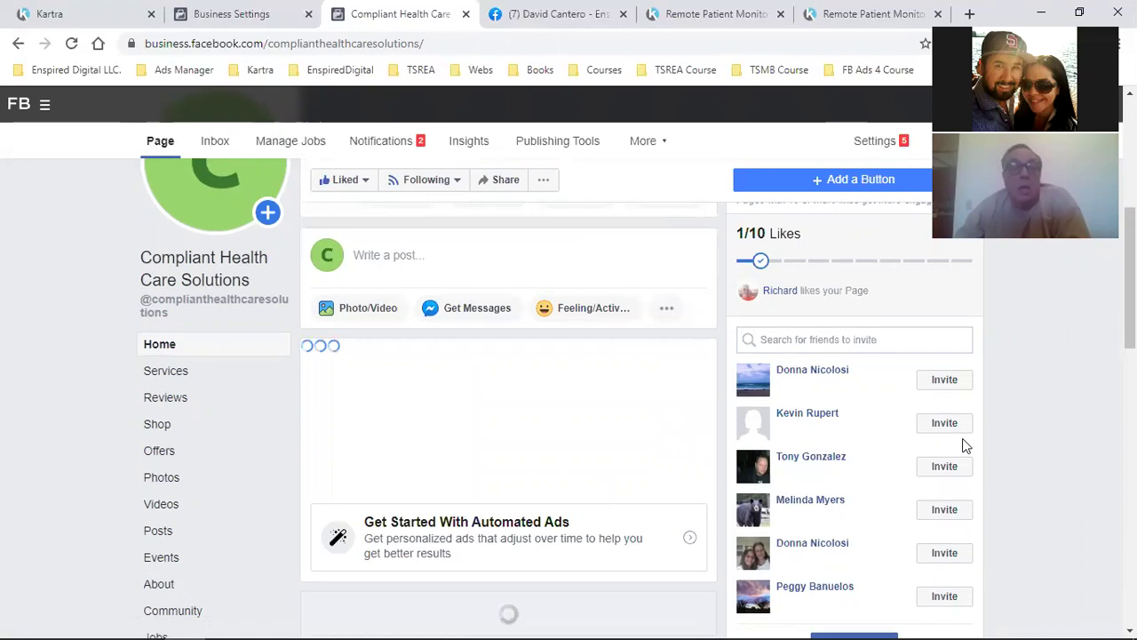
scroll(942, 436, down, 3)
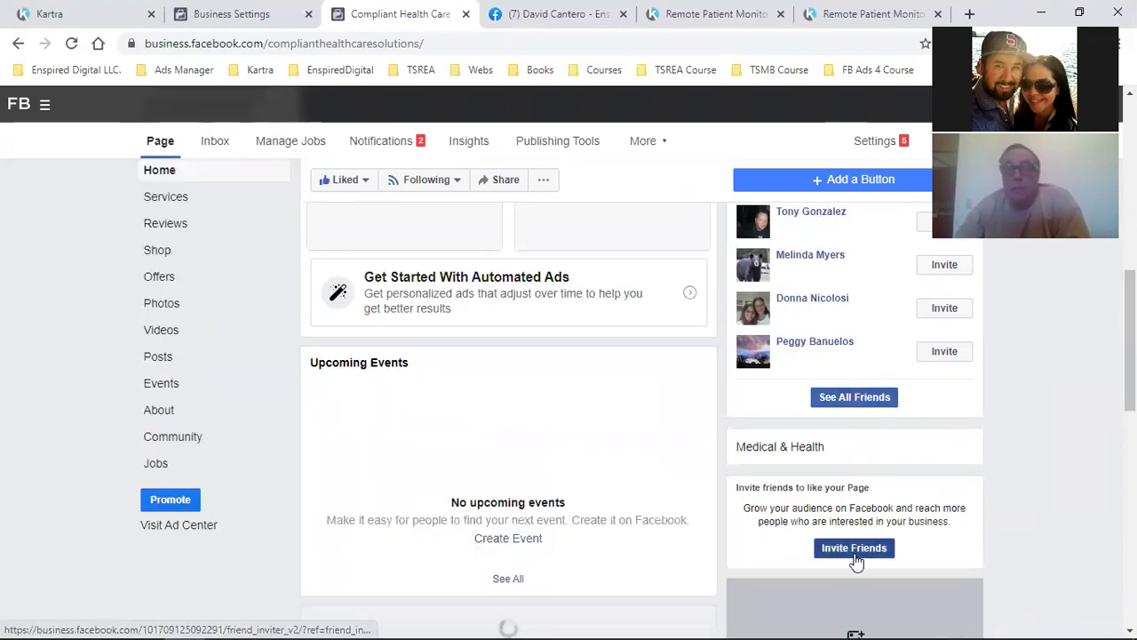
click(854, 548)
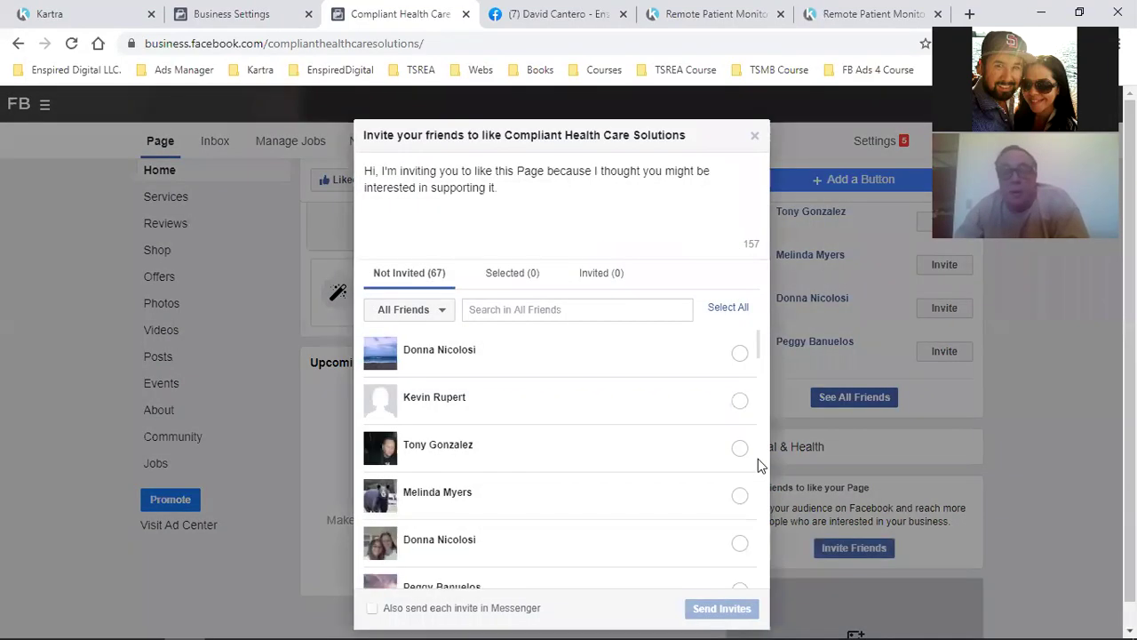
scroll(737, 480, down, 5)
click(730, 310)
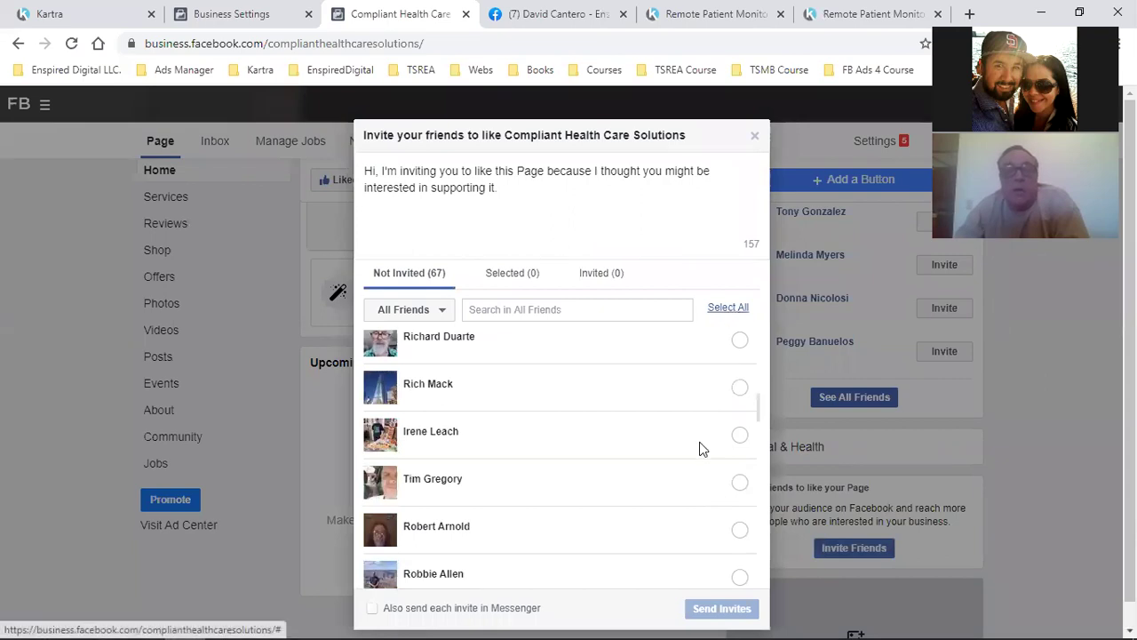
click(680, 608)
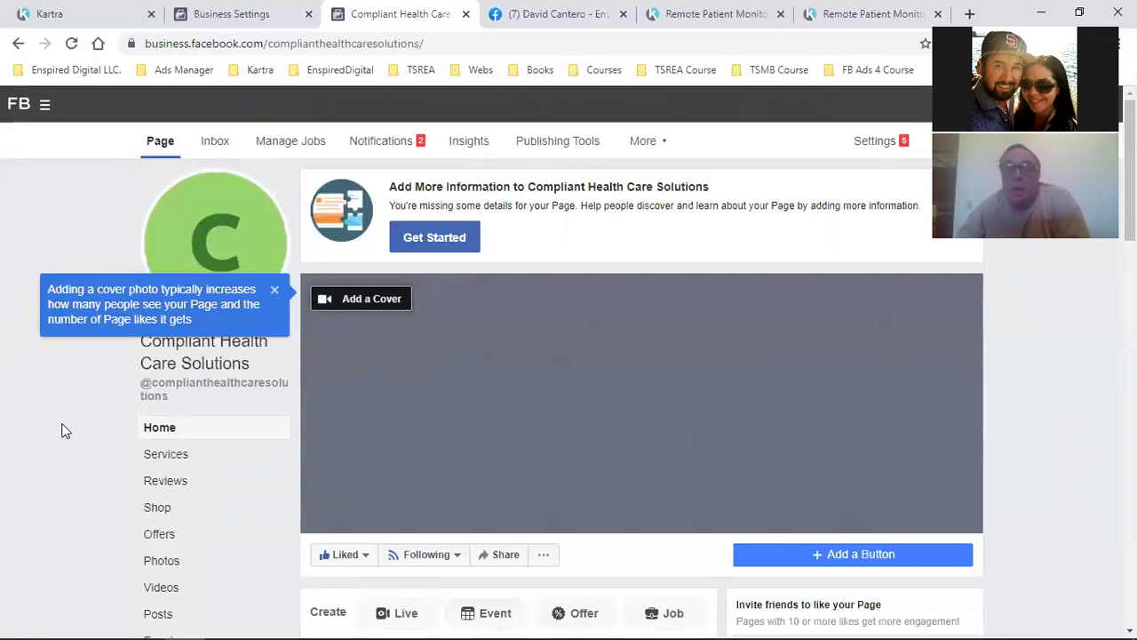
Look at the cover-photo options and close the photo picker without choosing a cover
click(379, 303)
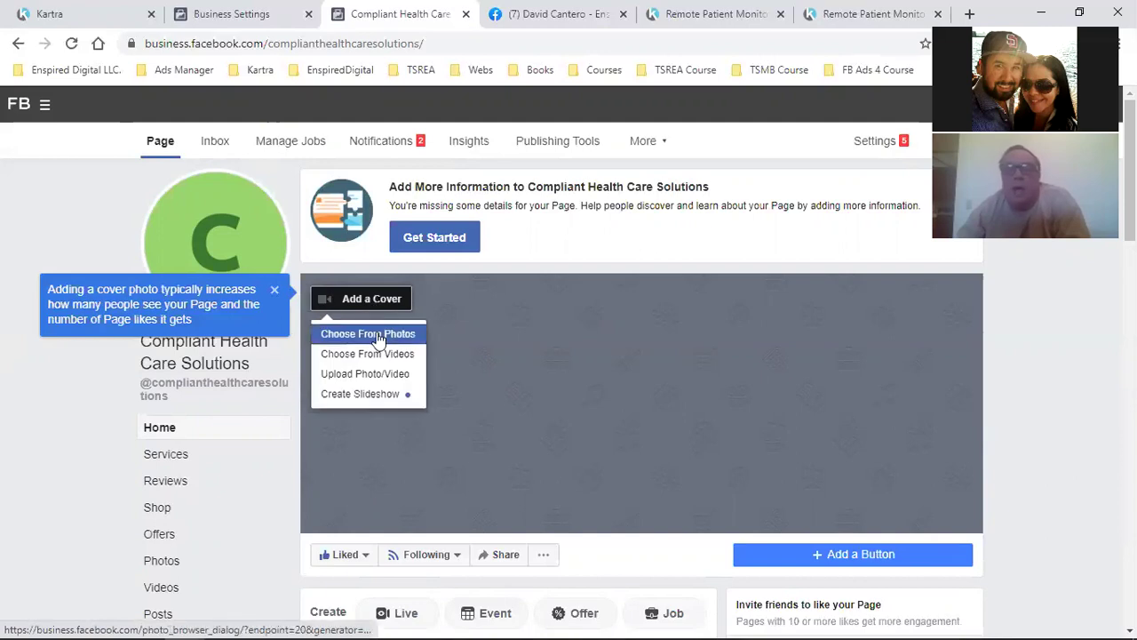
click(379, 335)
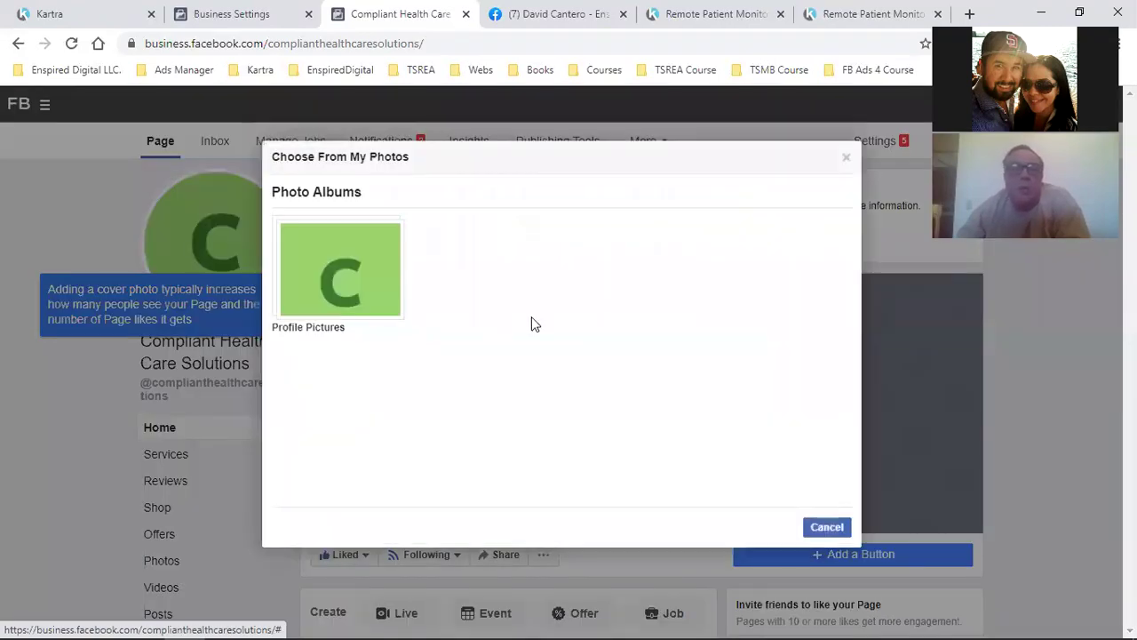
click(846, 157)
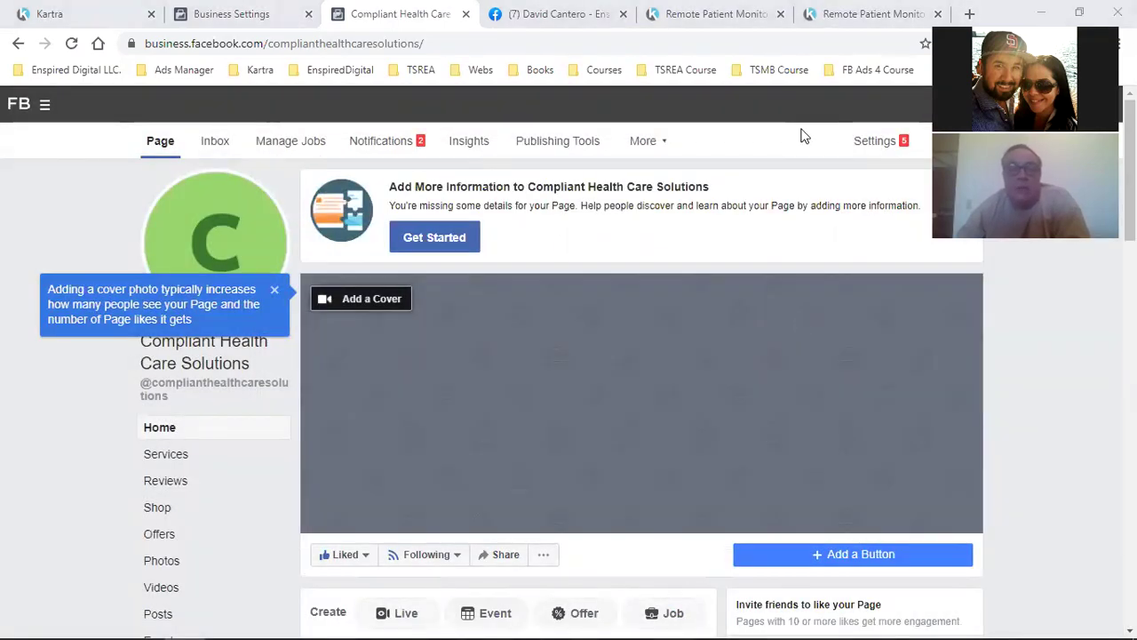
click(1082, 411)
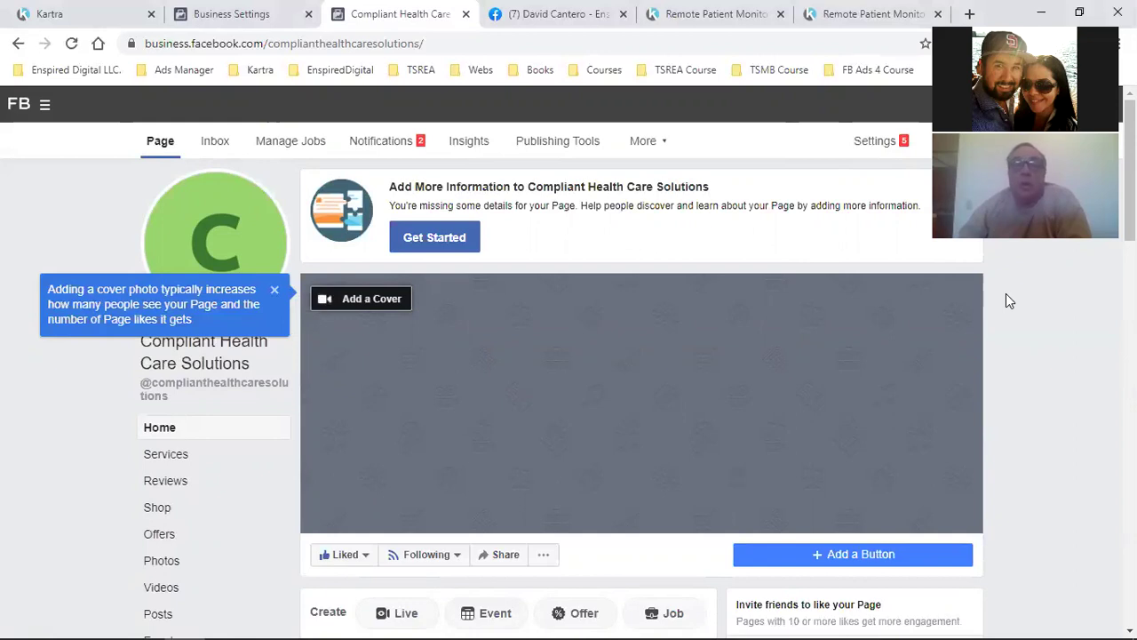
Add a Send Message action button routed to Messenger, then like the page
click(875, 552)
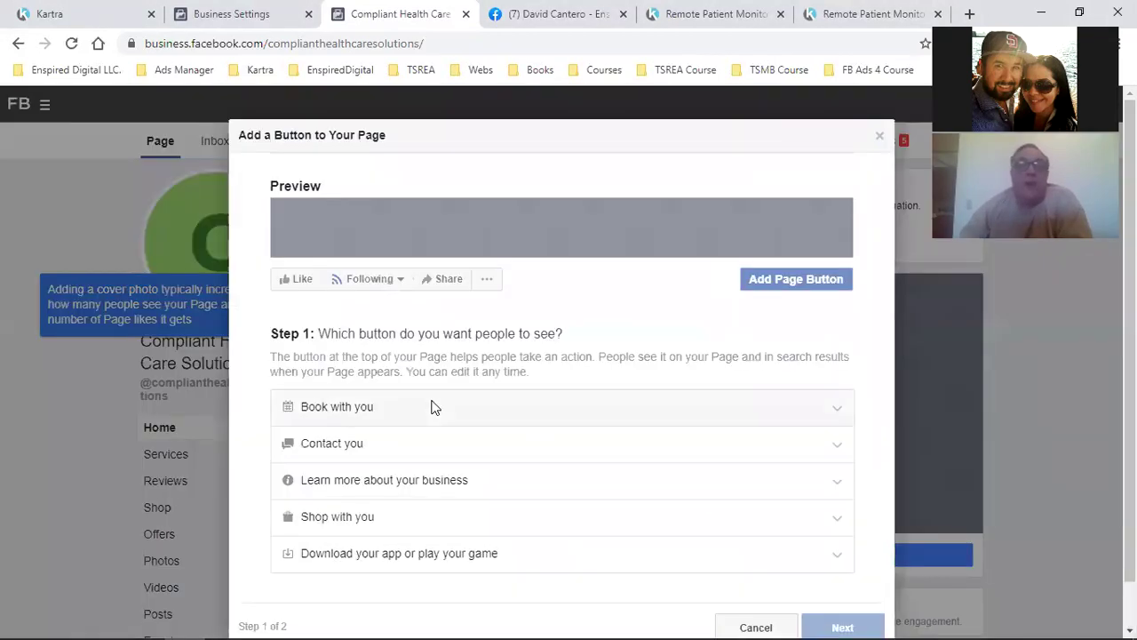
click(343, 443)
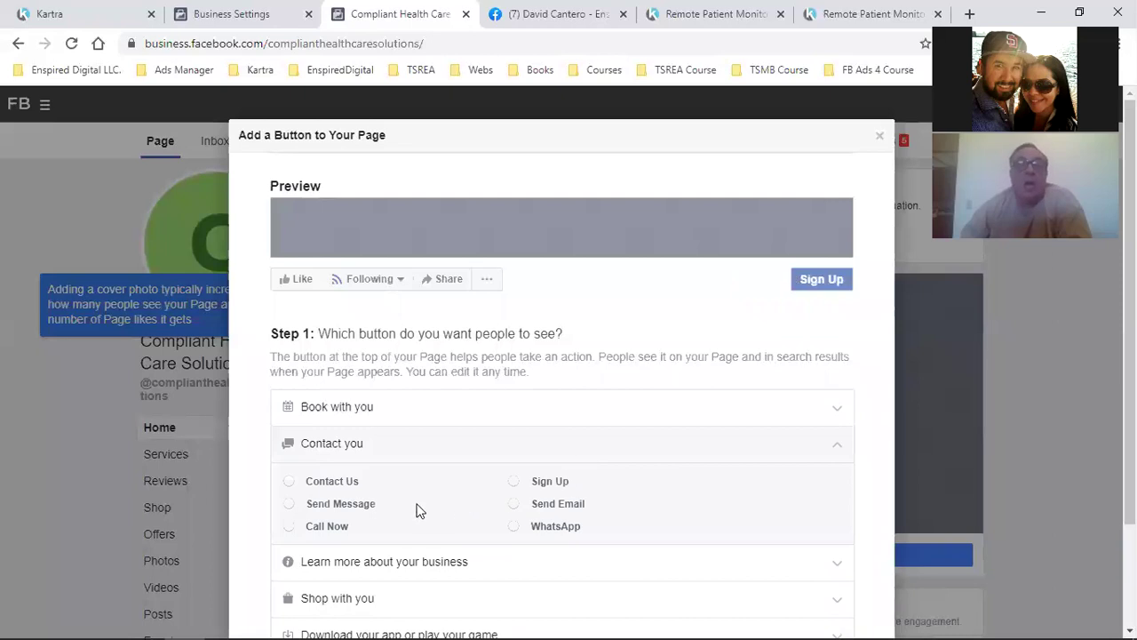
click(347, 505)
scroll(595, 566, down, 2)
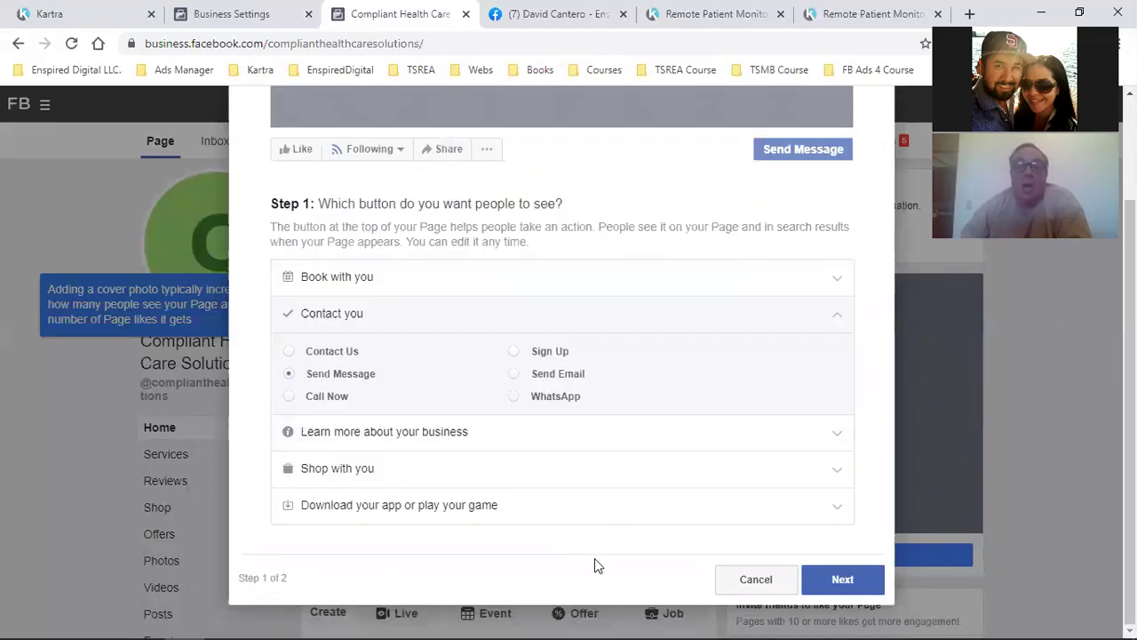
click(855, 579)
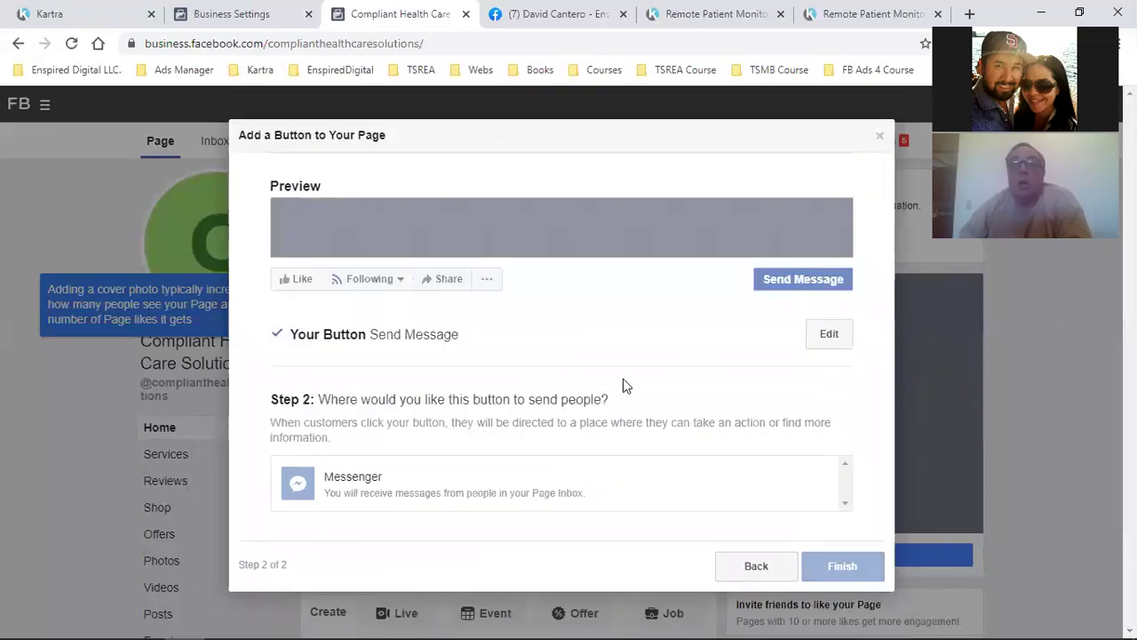
click(417, 483)
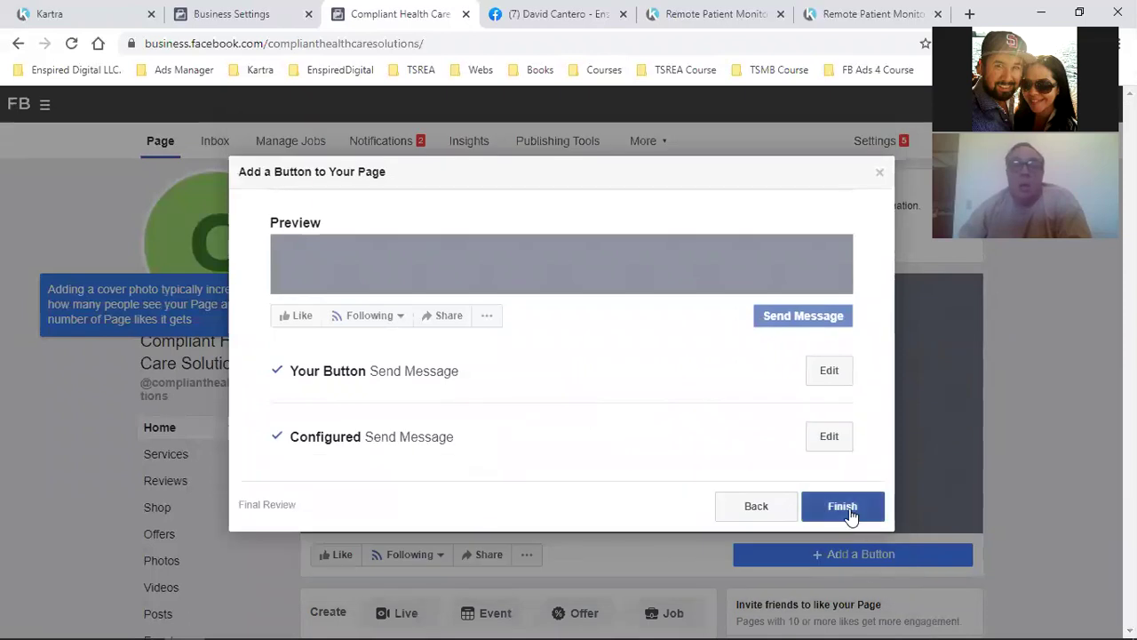
click(848, 512)
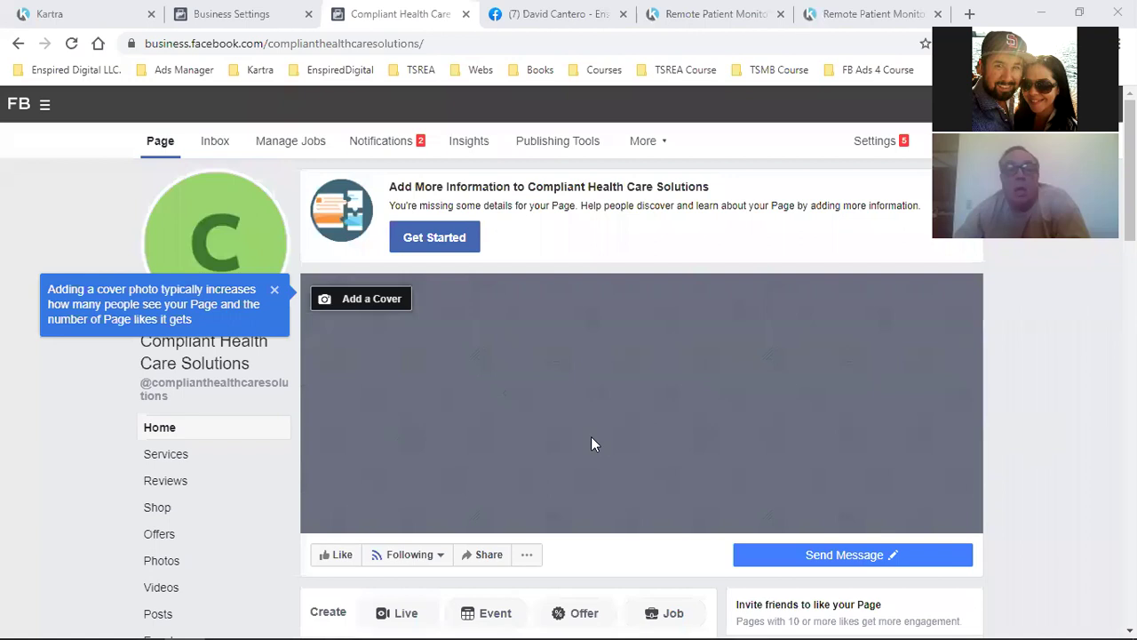
scroll(451, 460, down, 2)
click(337, 387)
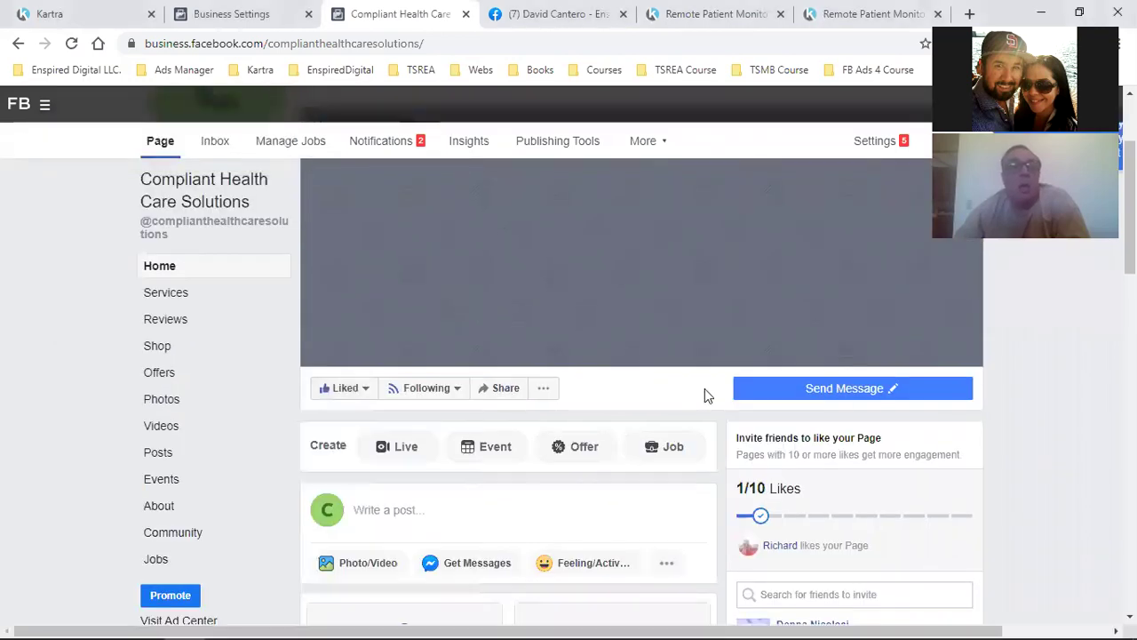
Dismiss the Already Liked notice, reload, close the page-management banner, and return to Business Settings
click(918, 358)
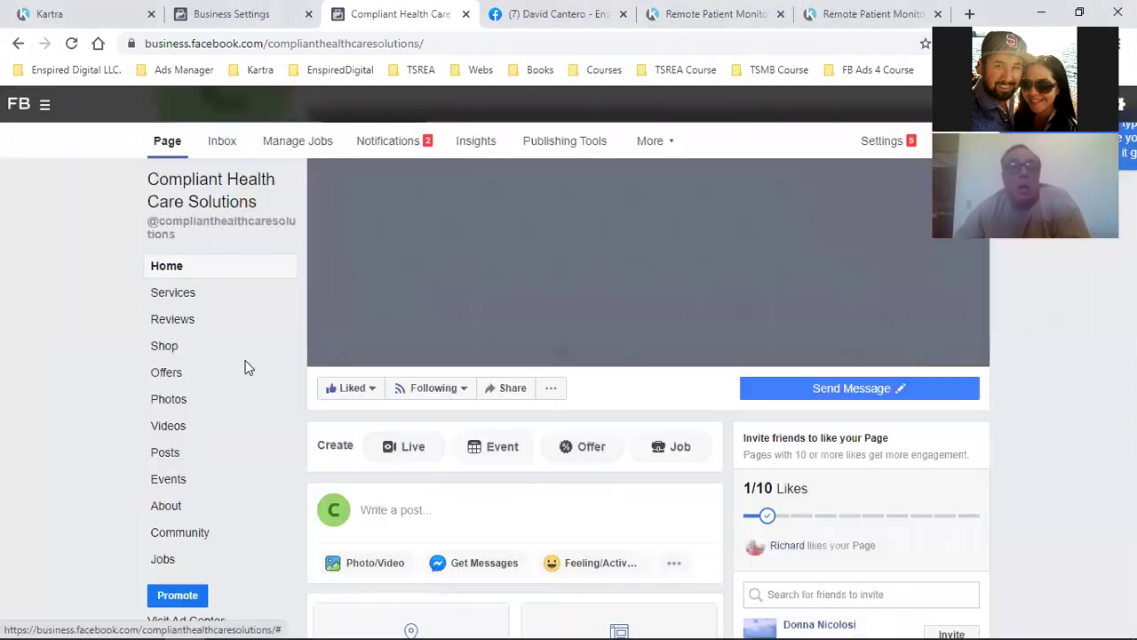
click(162, 319)
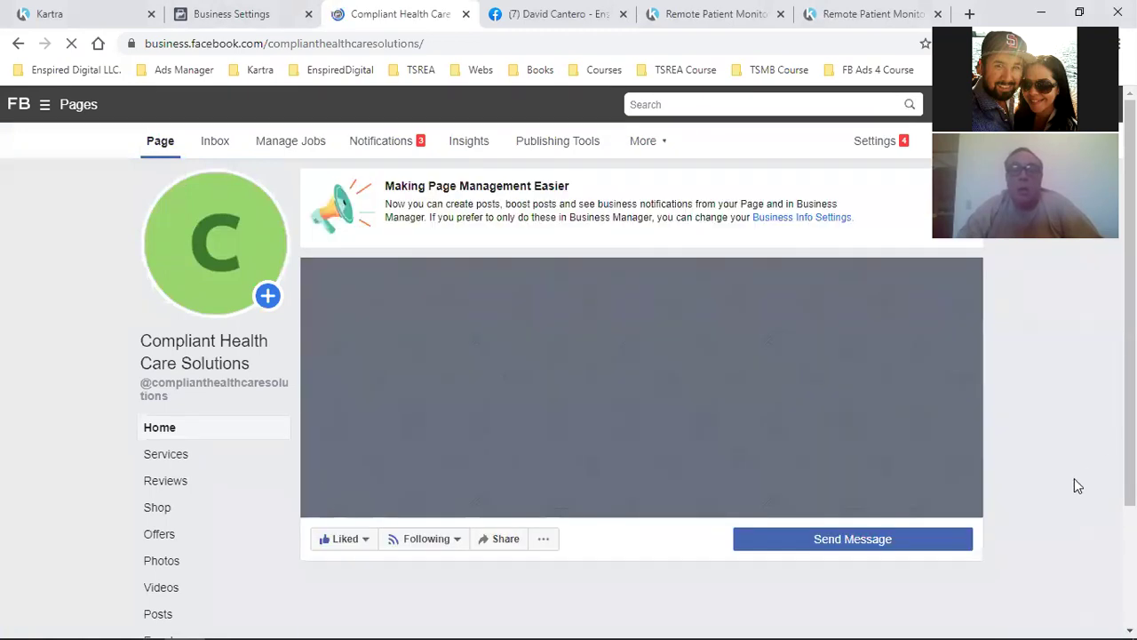
scroll(1075, 480, down, 3)
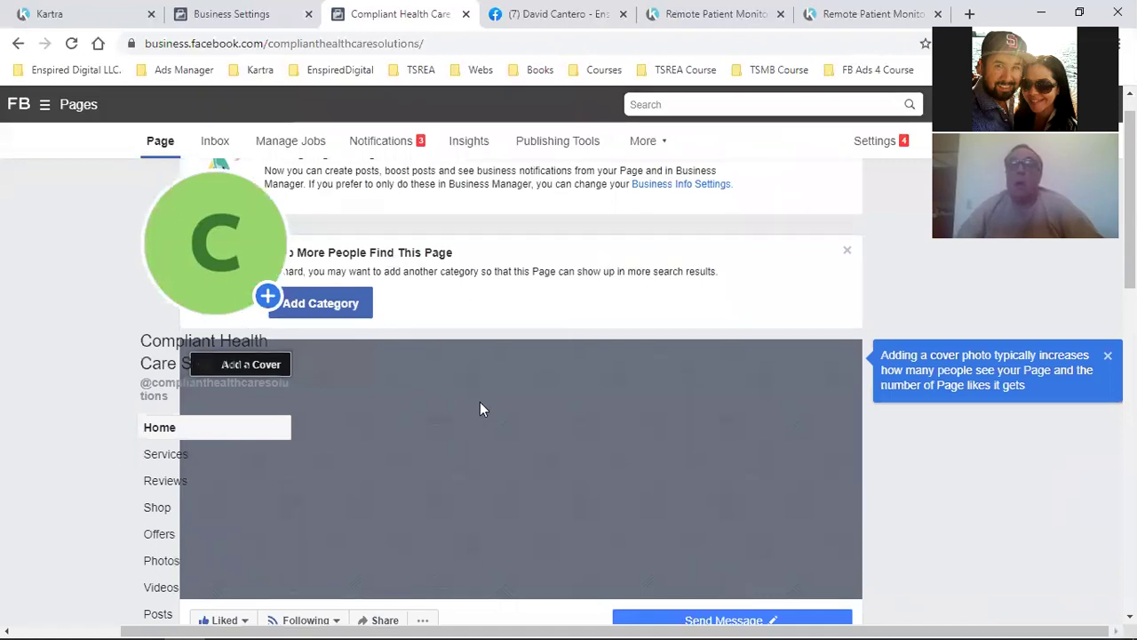
click(847, 181)
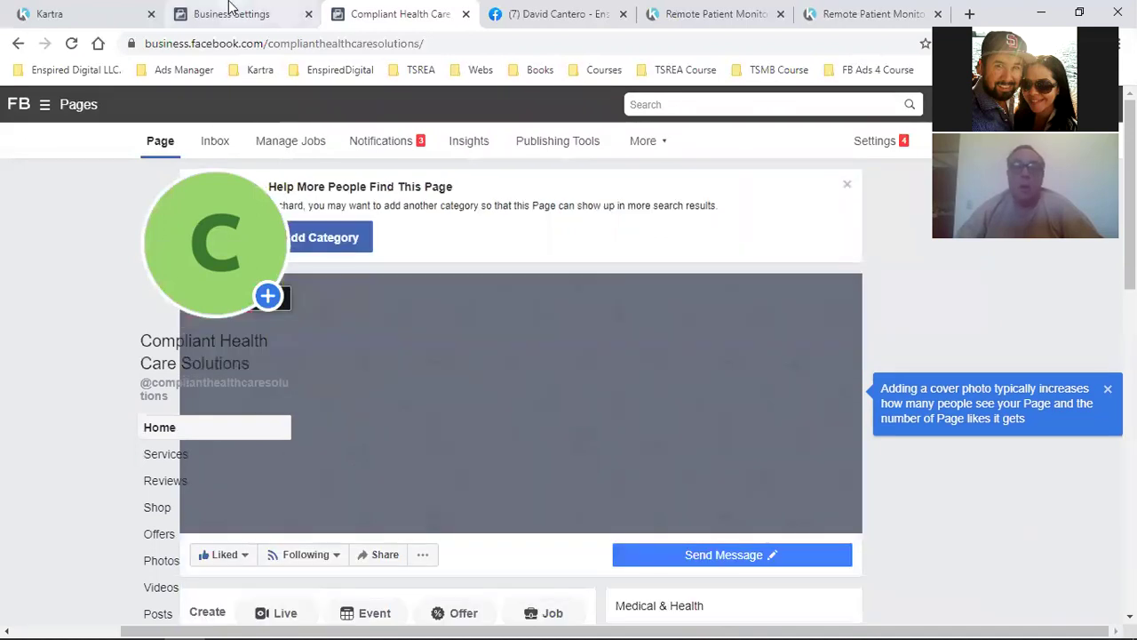
click(231, 11)
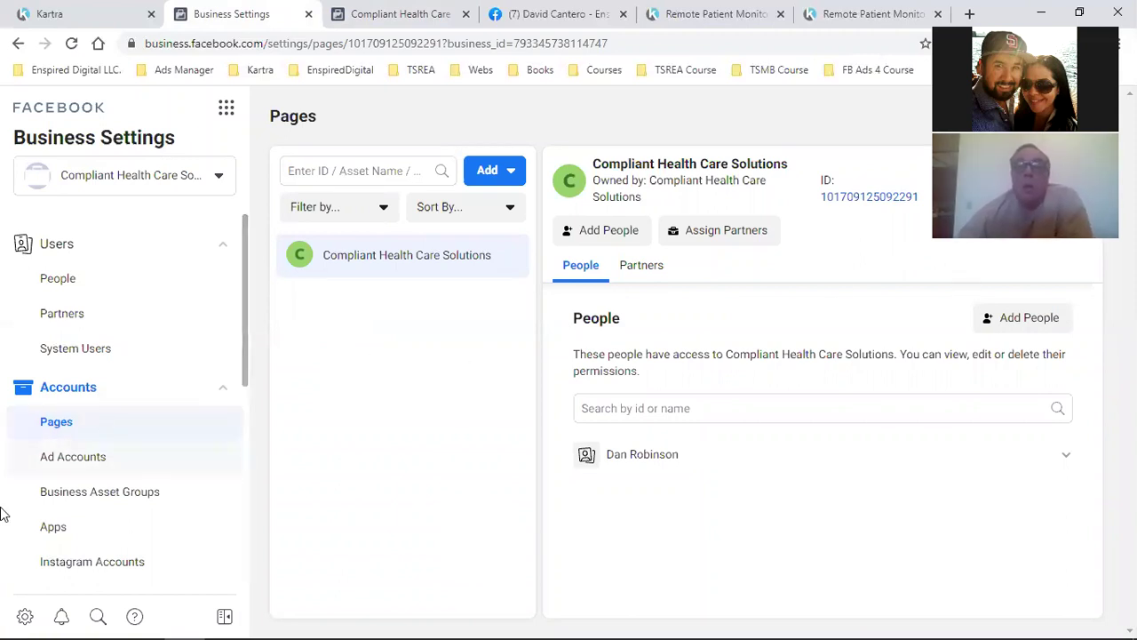
In Business Settings Payments, add a Mastercard as the business payment method
scroll(139, 490, down, 1)
scroll(140, 500, down, 1)
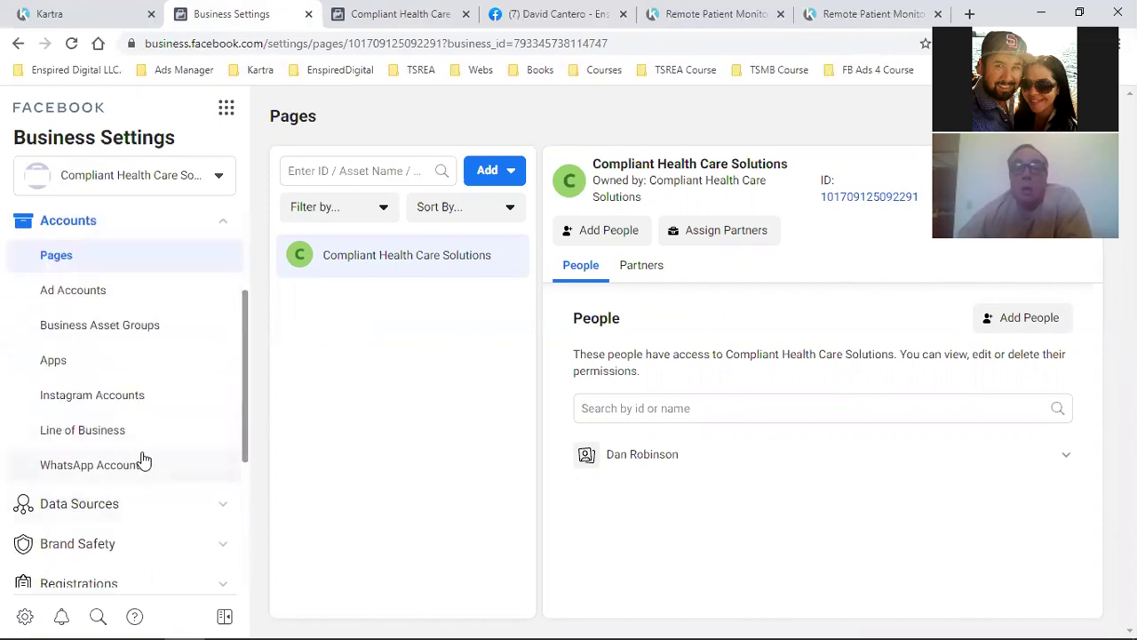
scroll(152, 459, down, 2)
scroll(155, 458, down, 1)
click(74, 417)
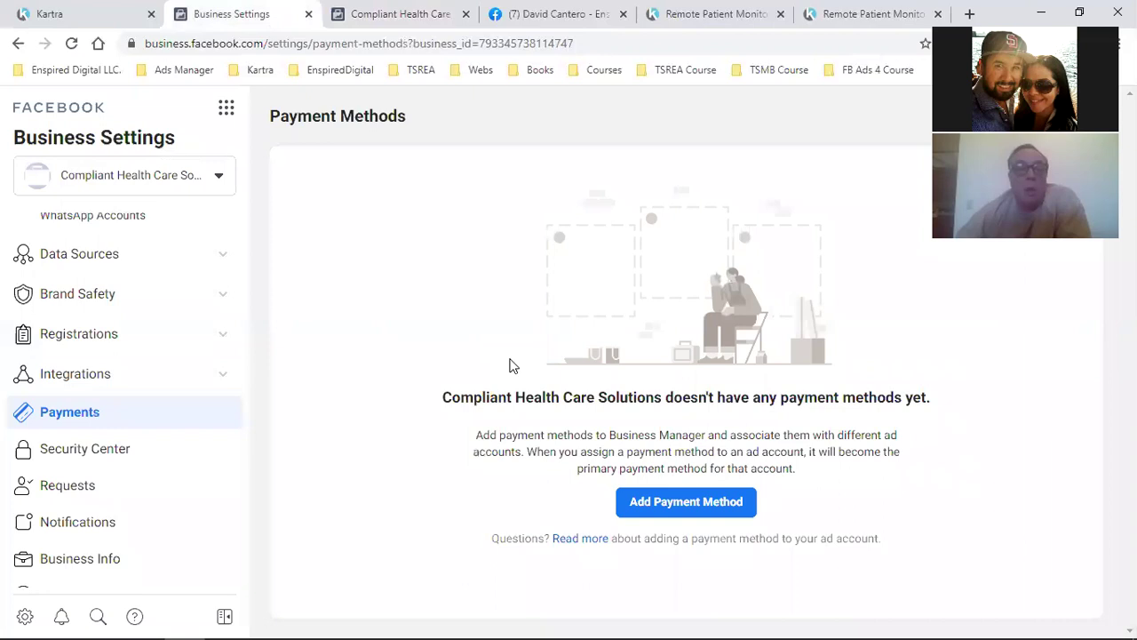
click(685, 510)
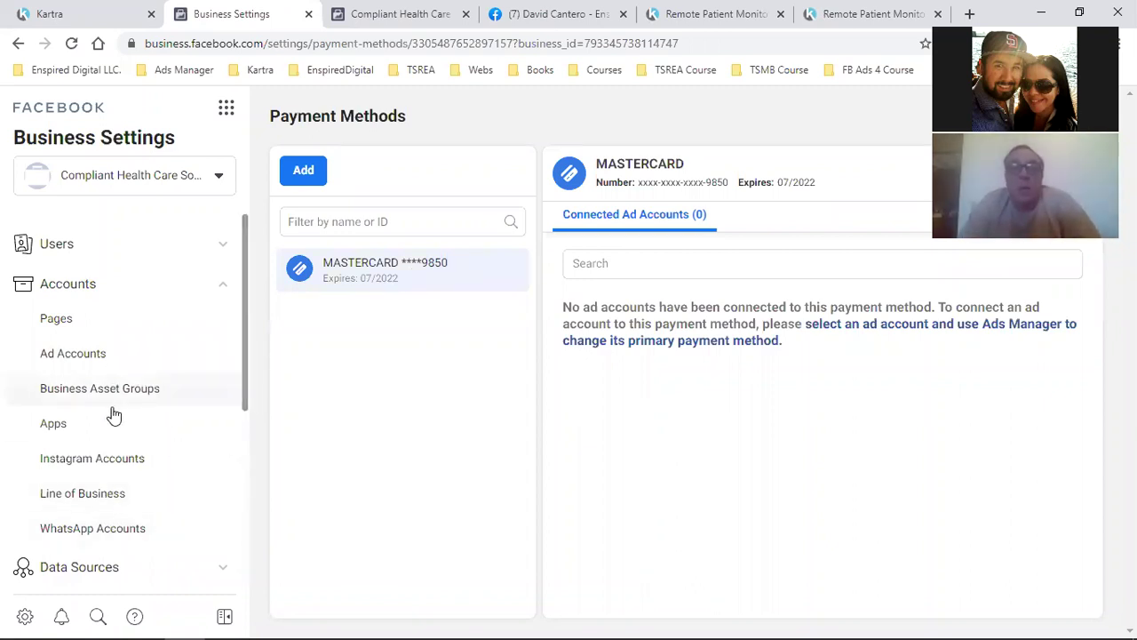
scroll(116, 364, down, 4)
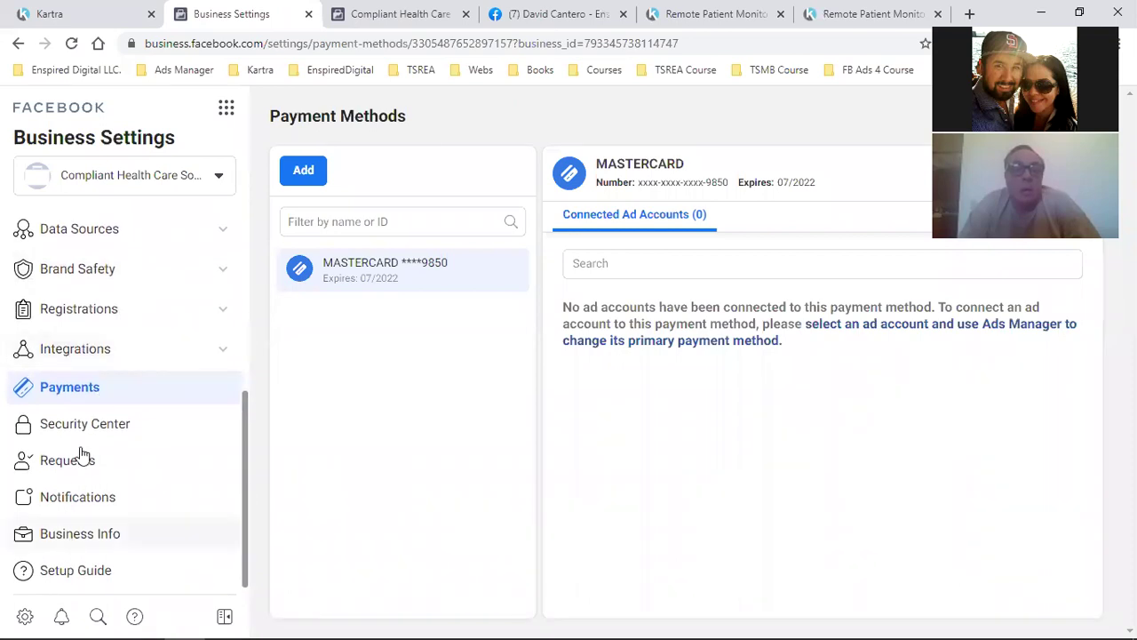
scroll(78, 467, up, 4)
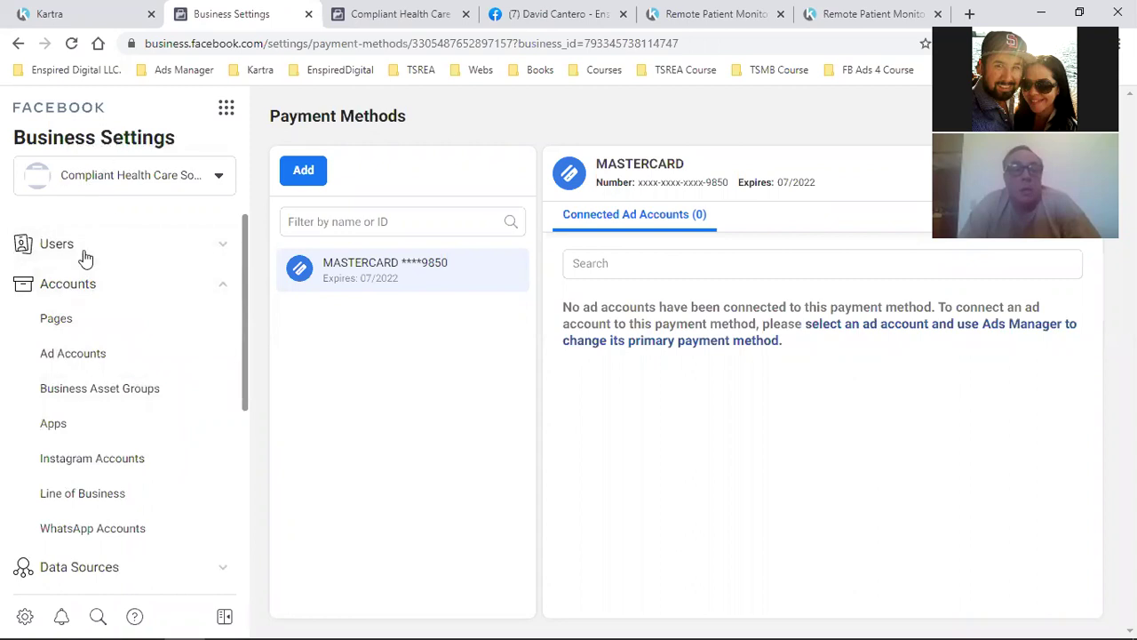
Open the business's Pages settings and review the existing person's page permissions
click(79, 323)
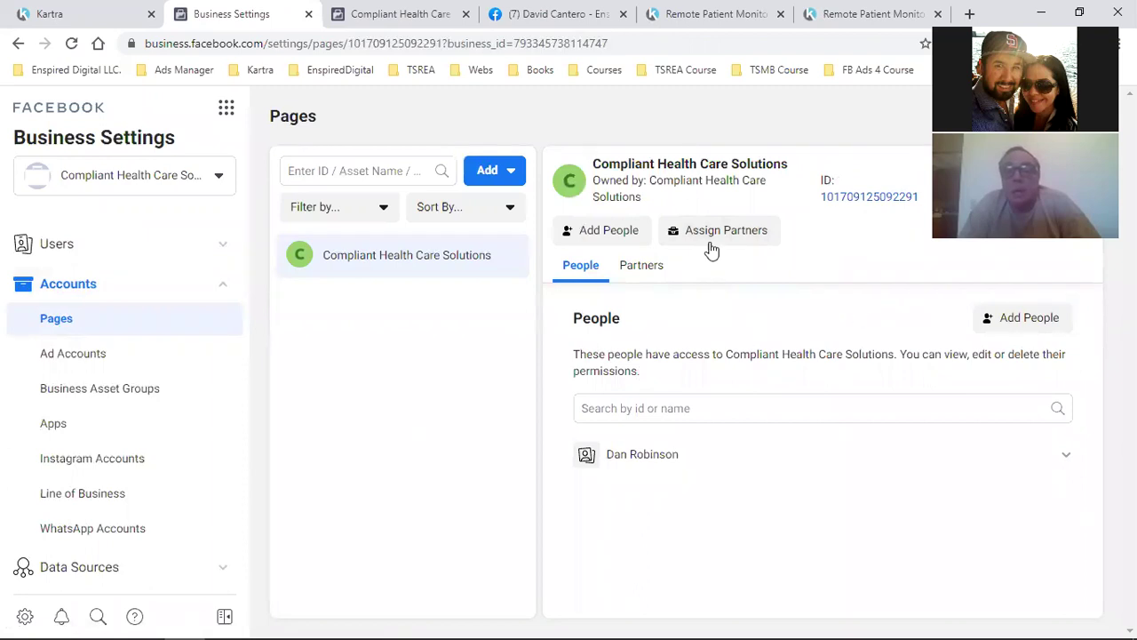
click(1023, 318)
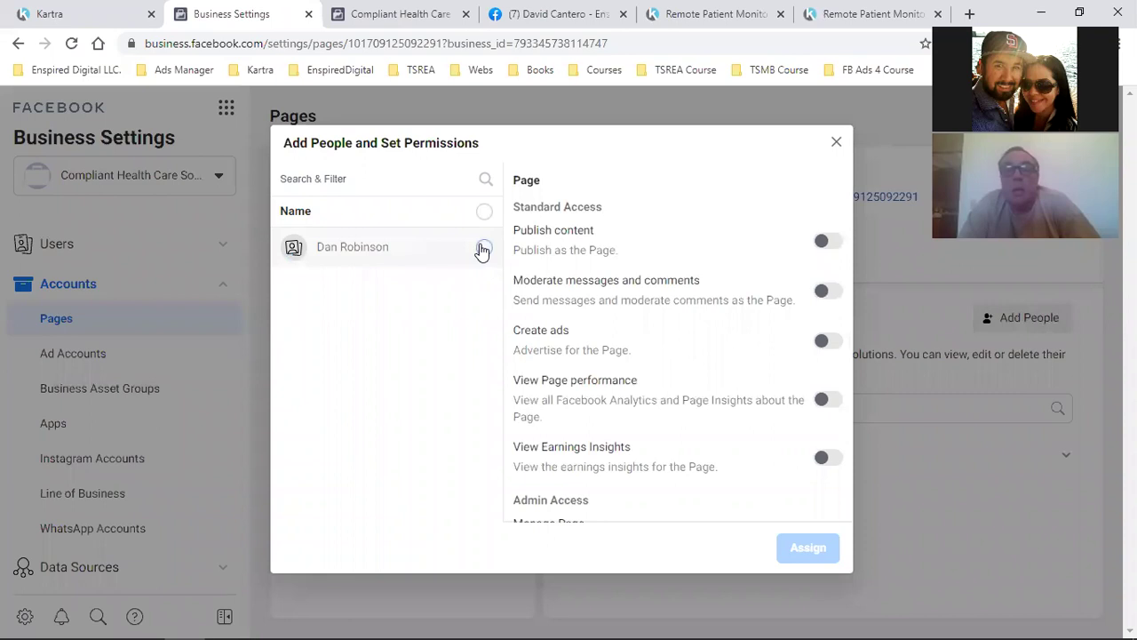
click(836, 142)
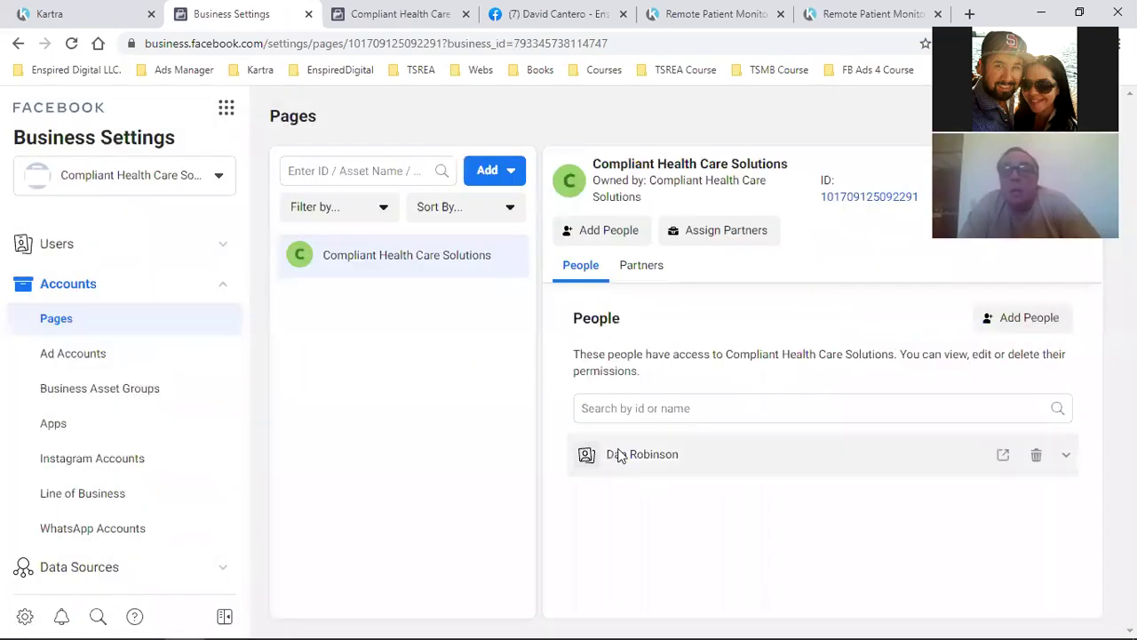
click(1067, 455)
scroll(1069, 460, down, 3)
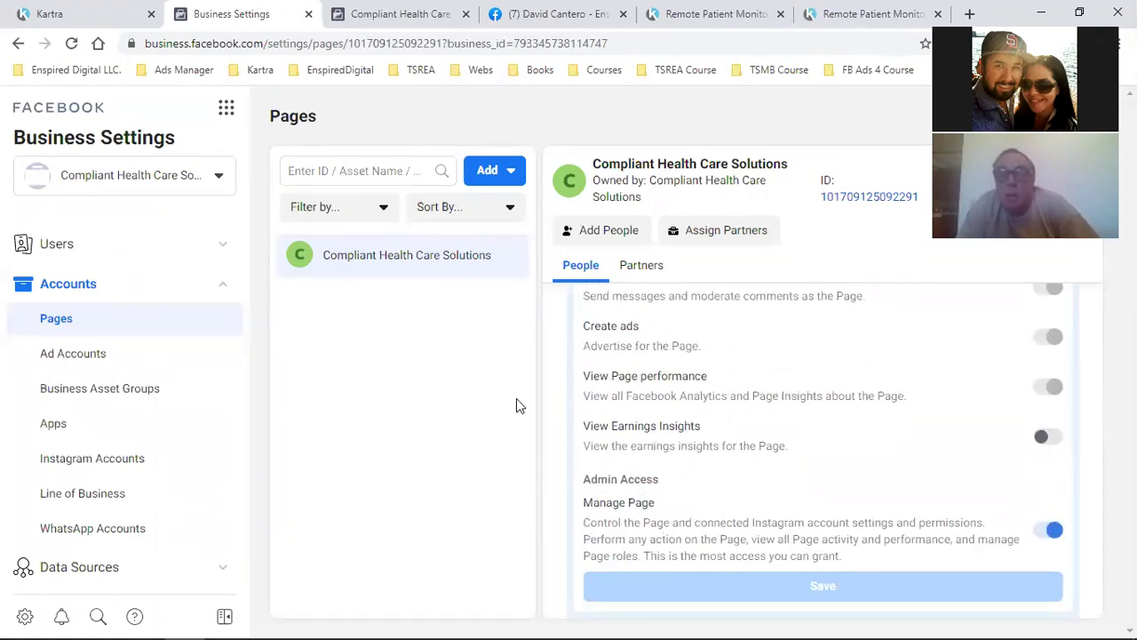
scroll(649, 414, up, 5)
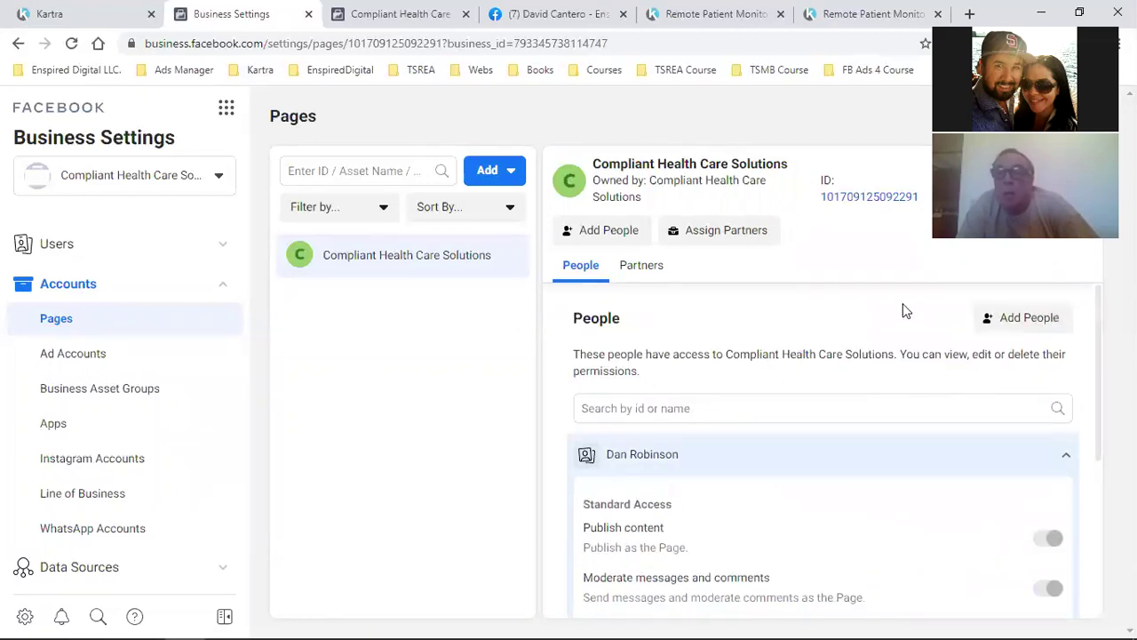
click(1067, 456)
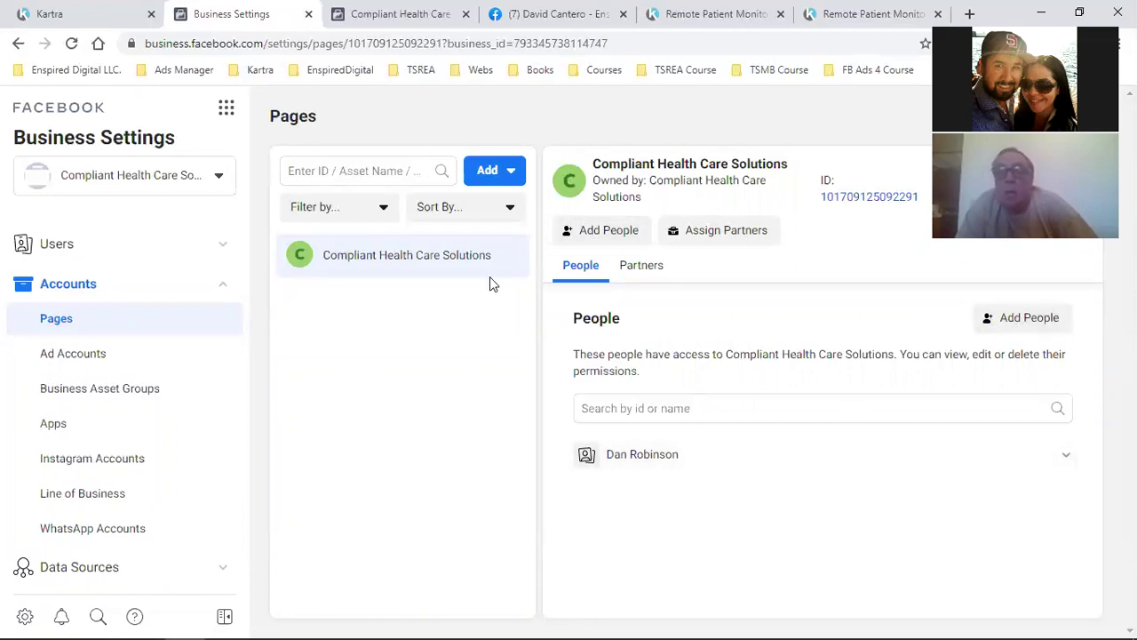
Select the person in Add People, grant full Manage Page access, then go to Ad Accounts
click(1001, 329)
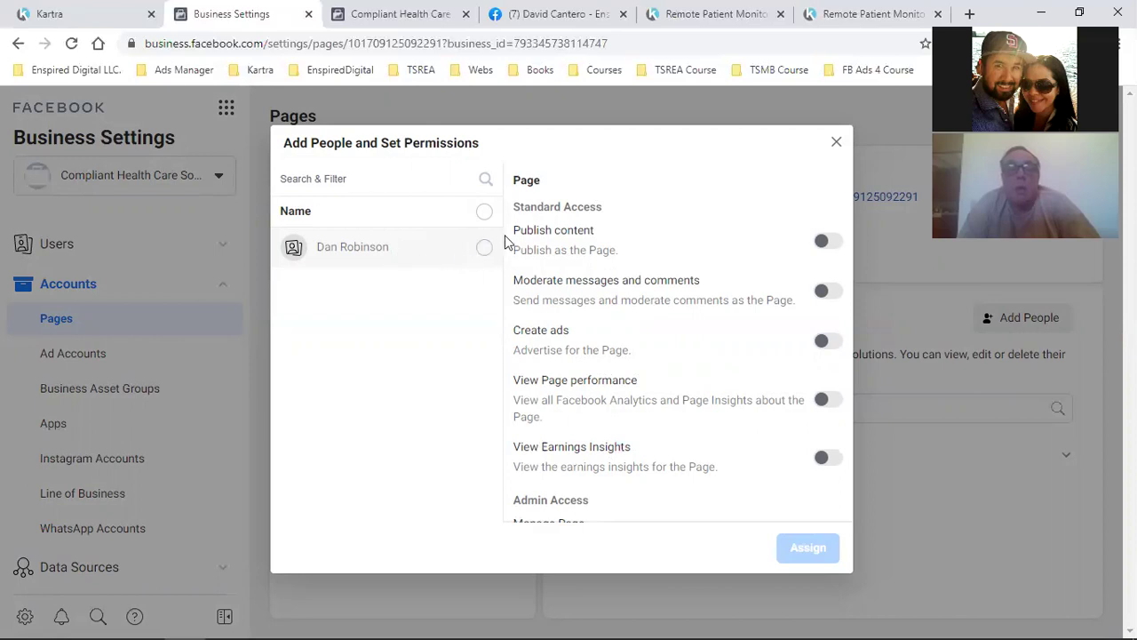
click(482, 256)
scroll(740, 412, down, 2)
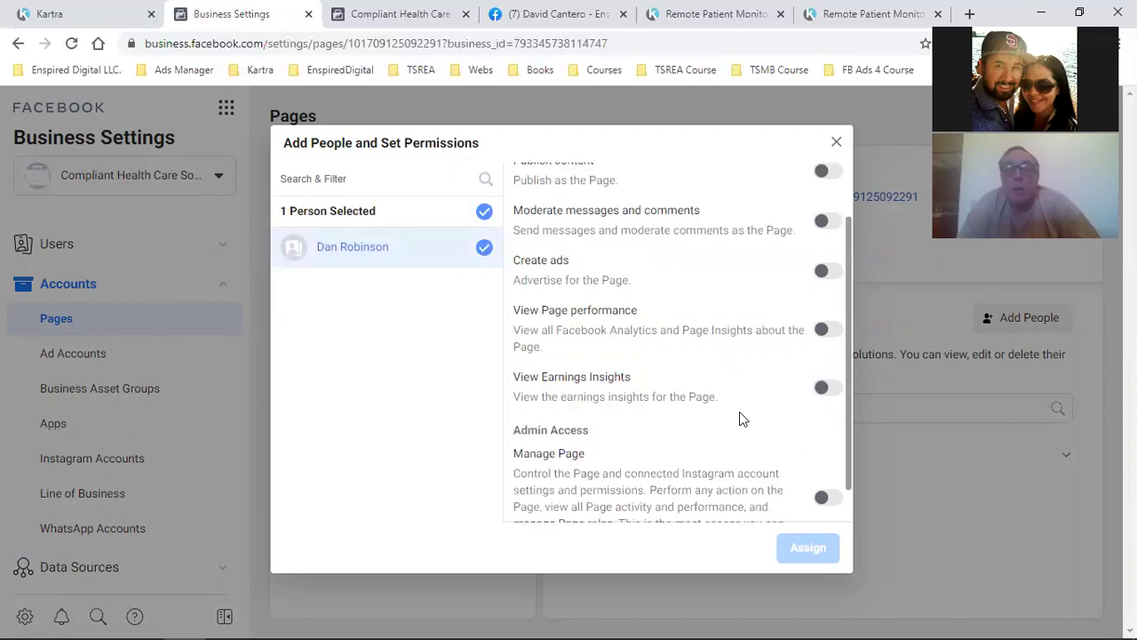
click(829, 457)
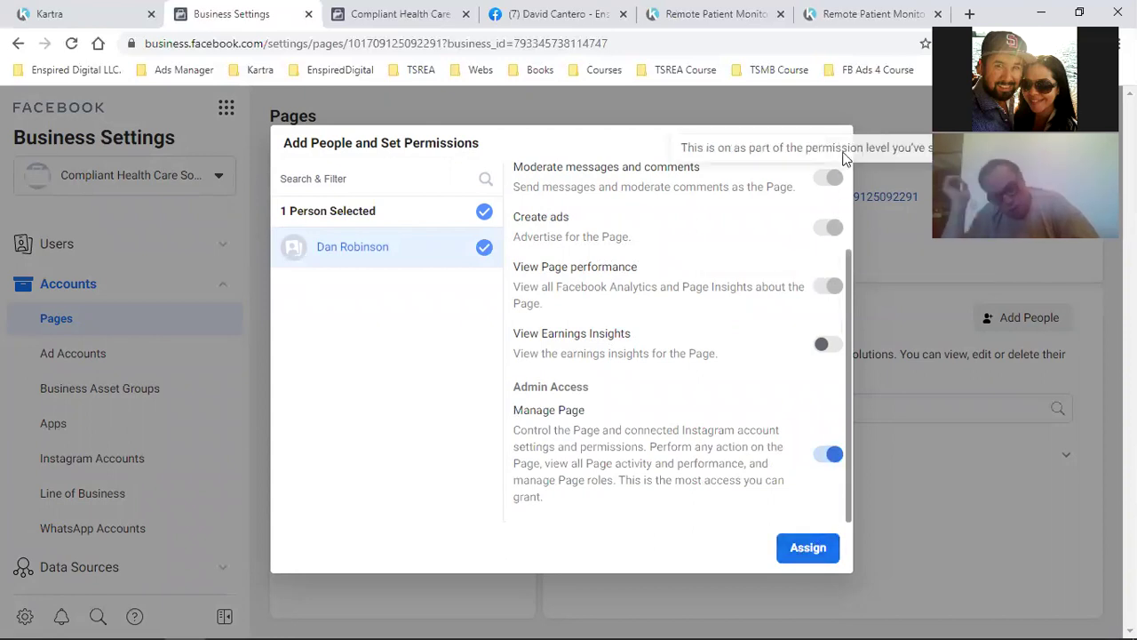
click(836, 142)
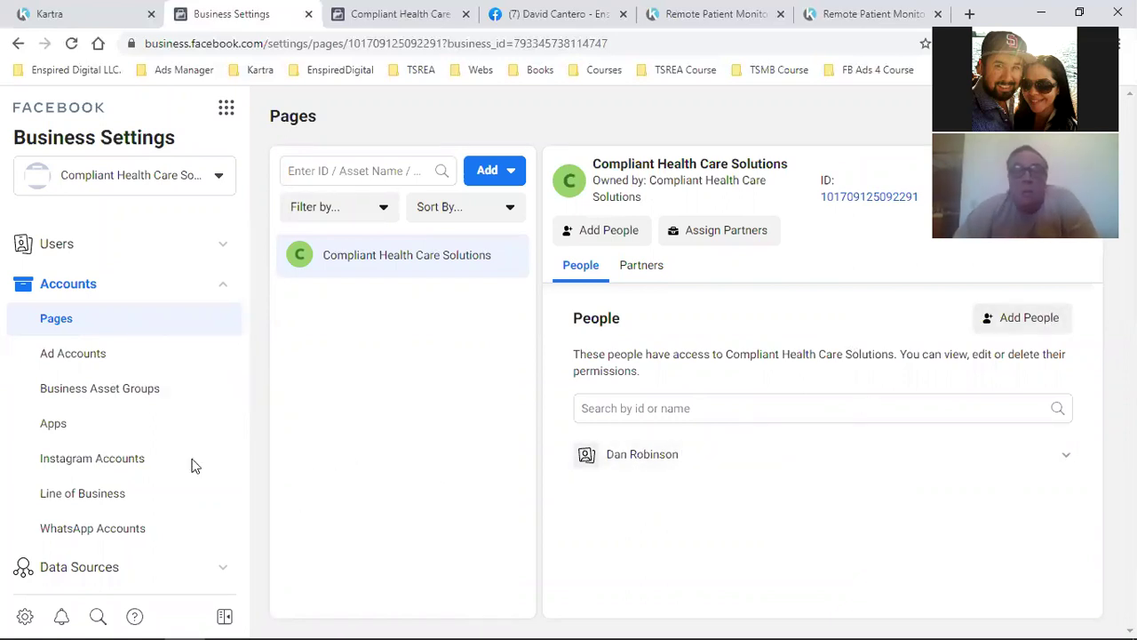
click(89, 362)
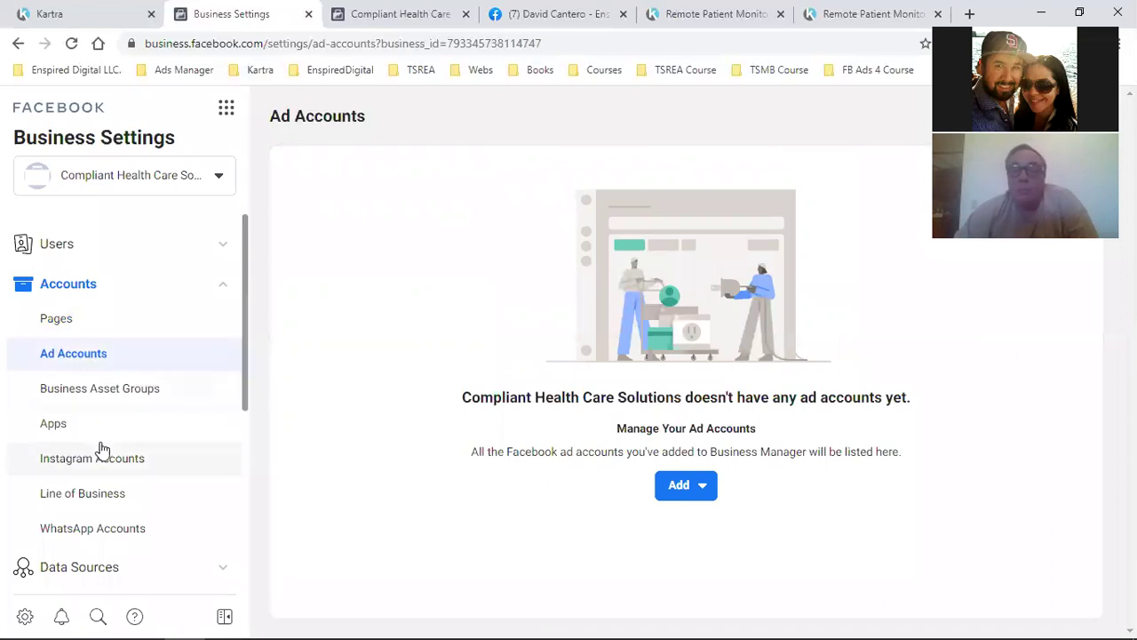
Glance at Payment Methods, then go back to Ad Accounts and open the Add menu
scroll(64, 469, down, 4)
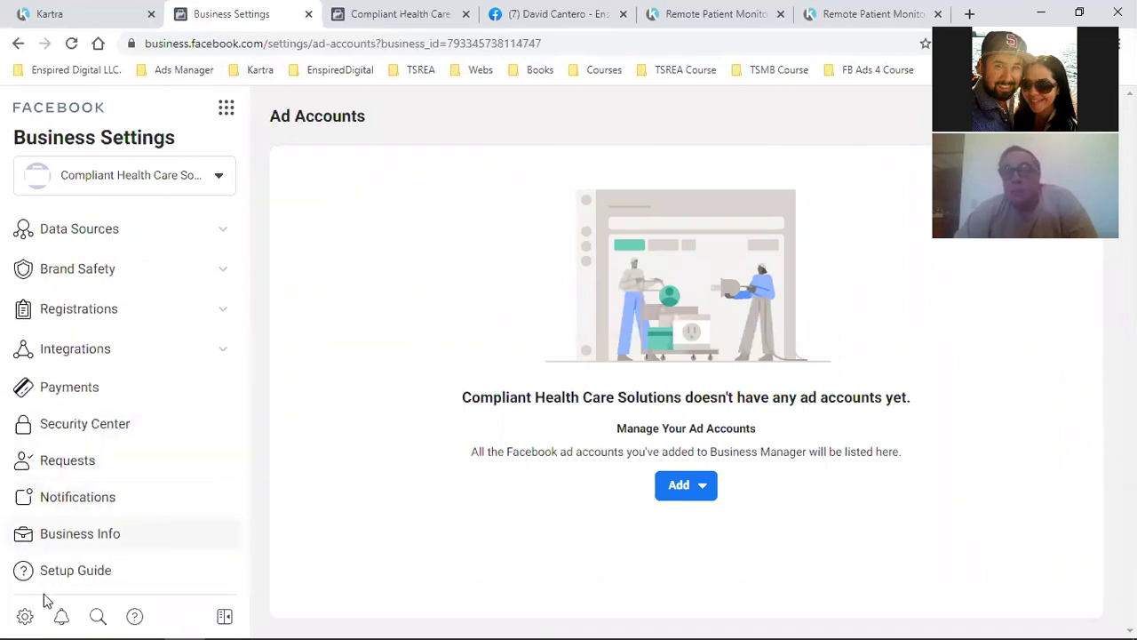
scroll(119, 388, up, 4)
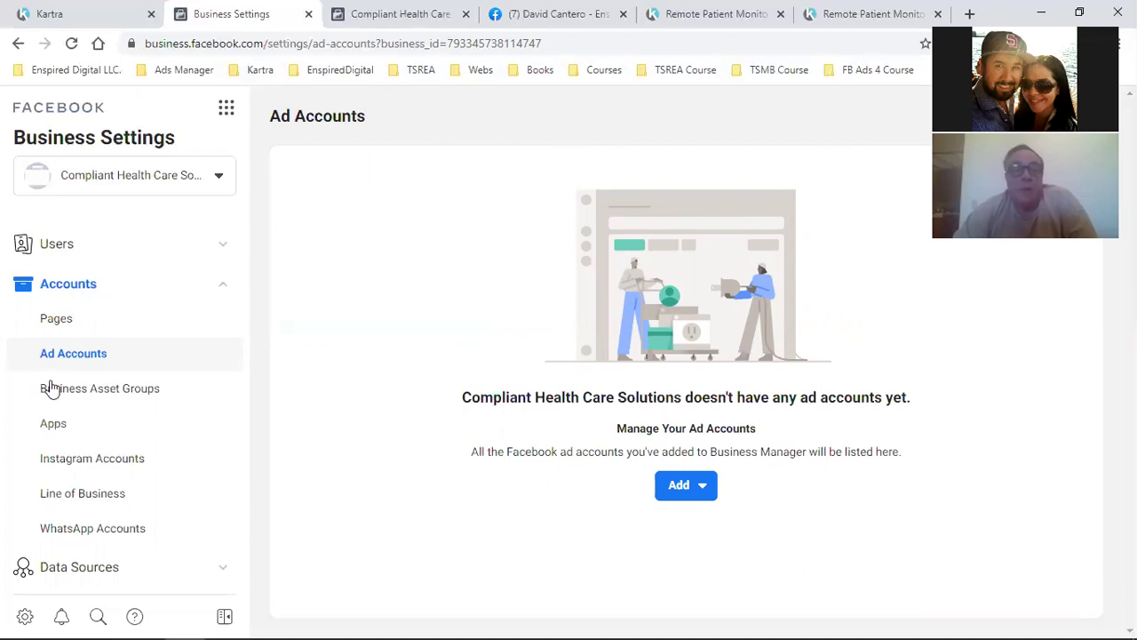
scroll(45, 378, down, 4)
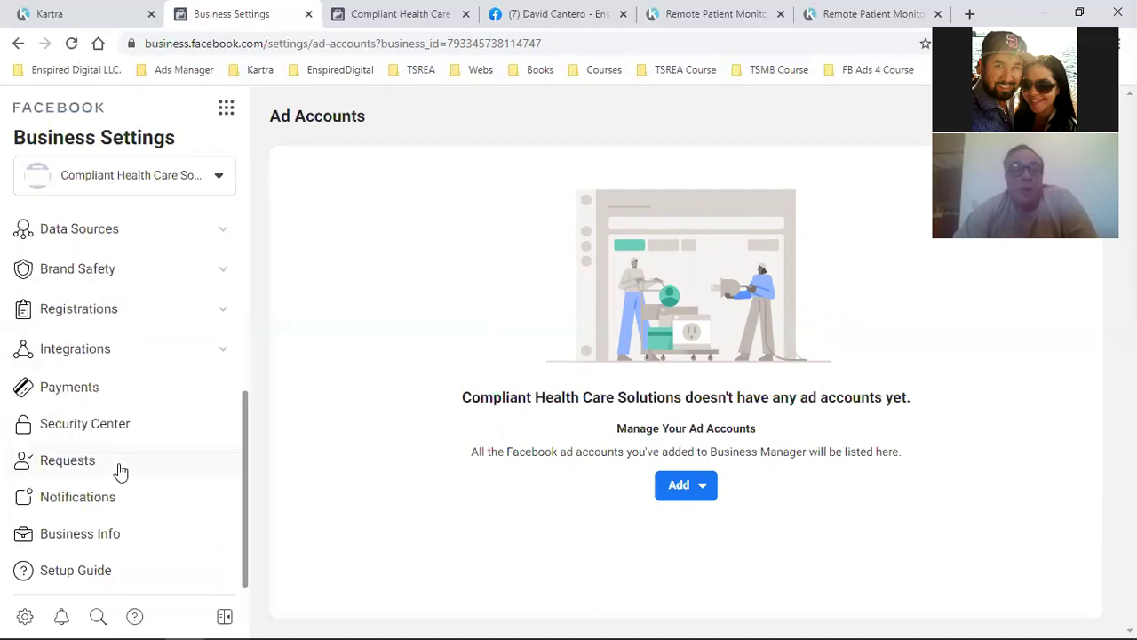
click(65, 393)
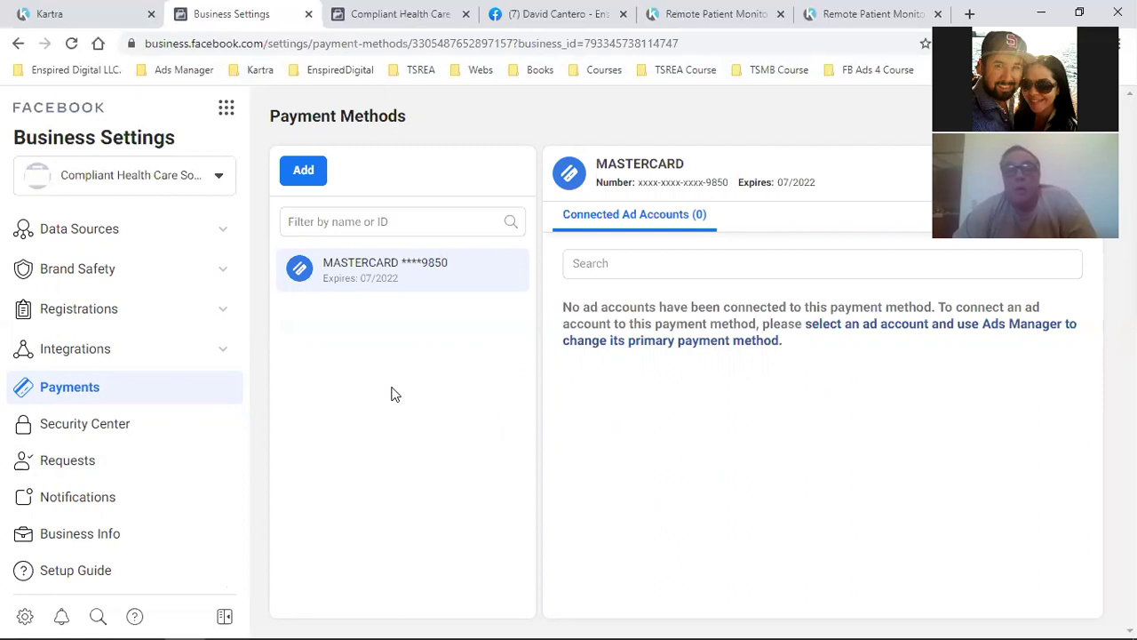
scroll(160, 424, up, 4)
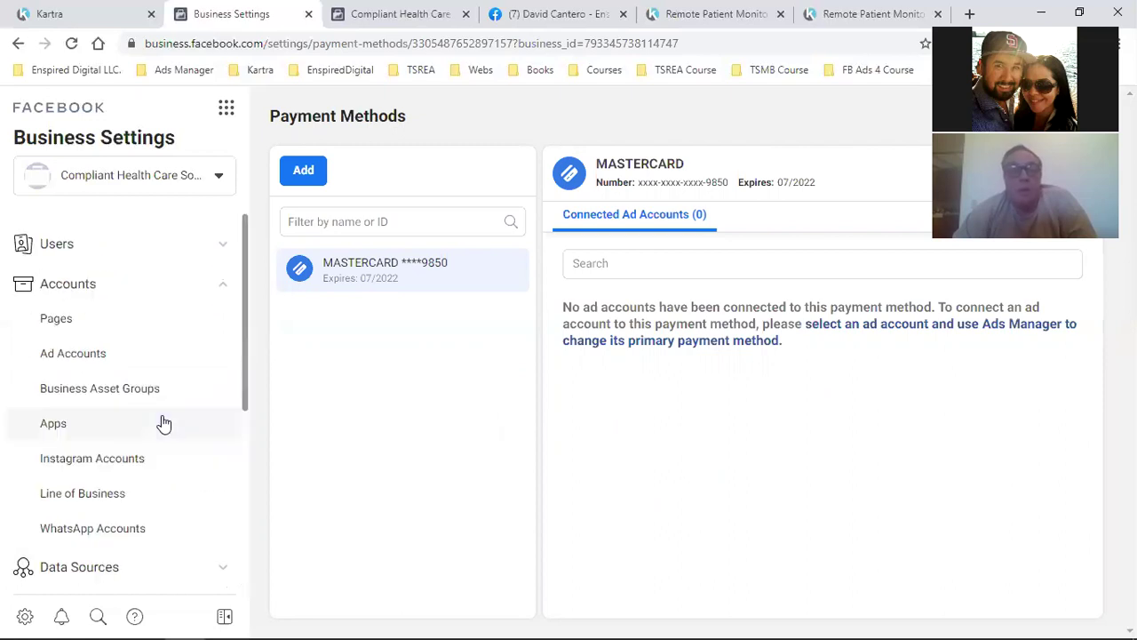
click(60, 353)
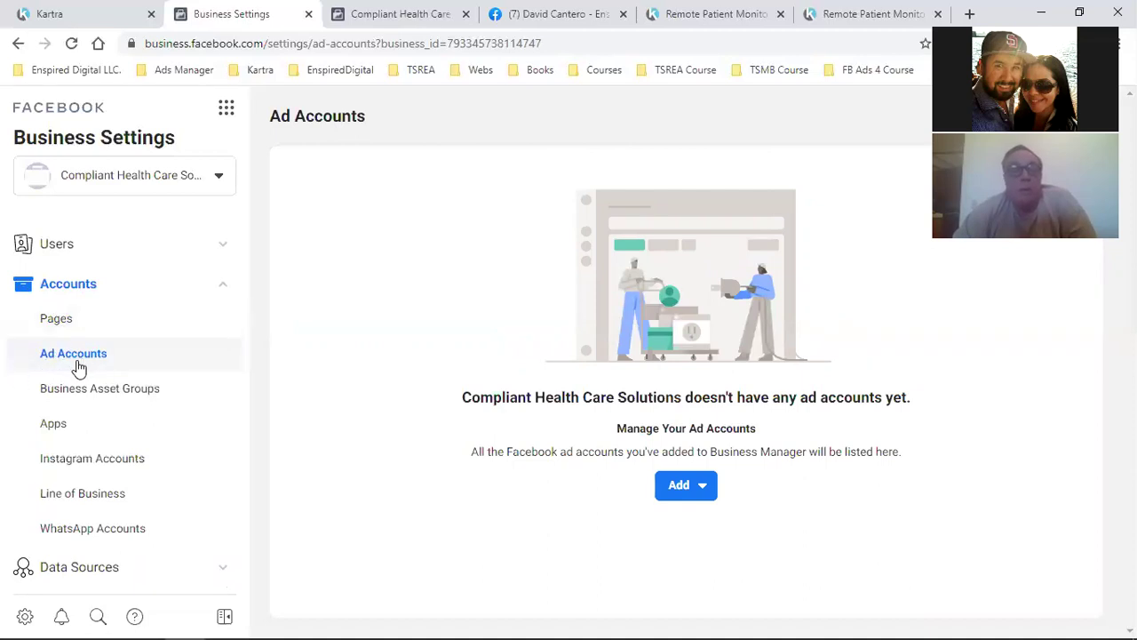
click(690, 493)
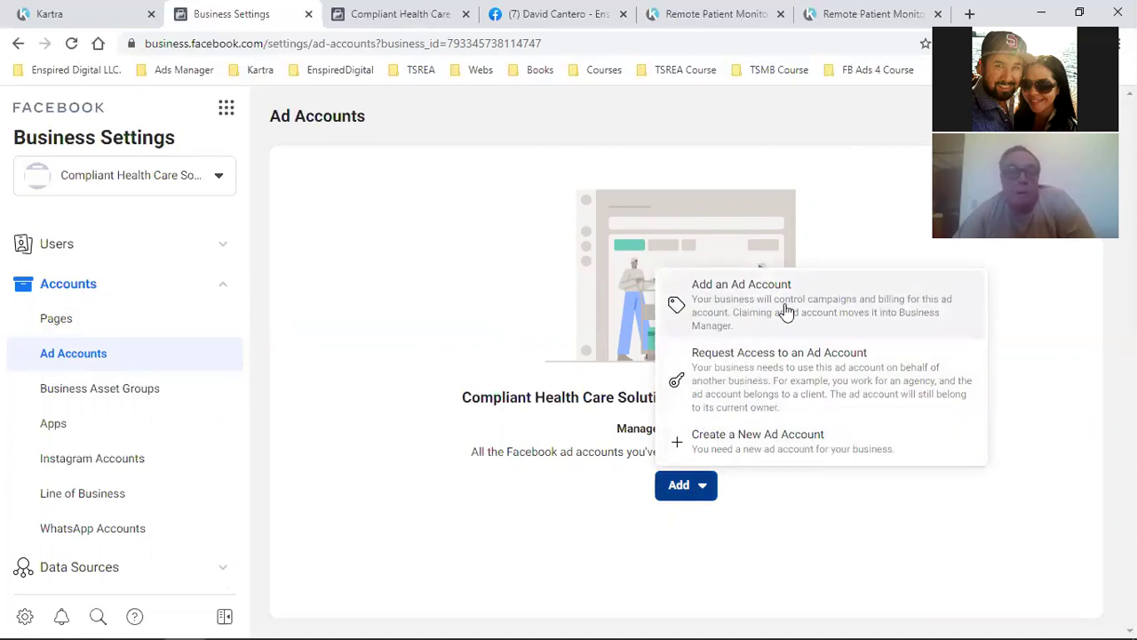
Choose Create a New Ad Account and name it 'Compliant Health Care Solutions'
click(773, 442)
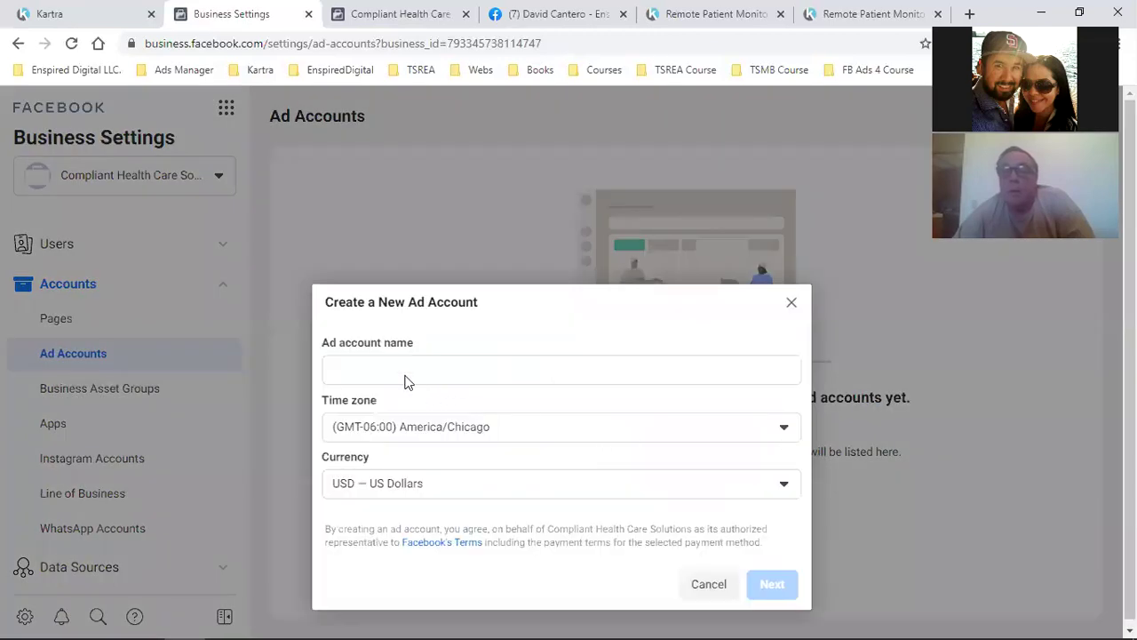
click(404, 363)
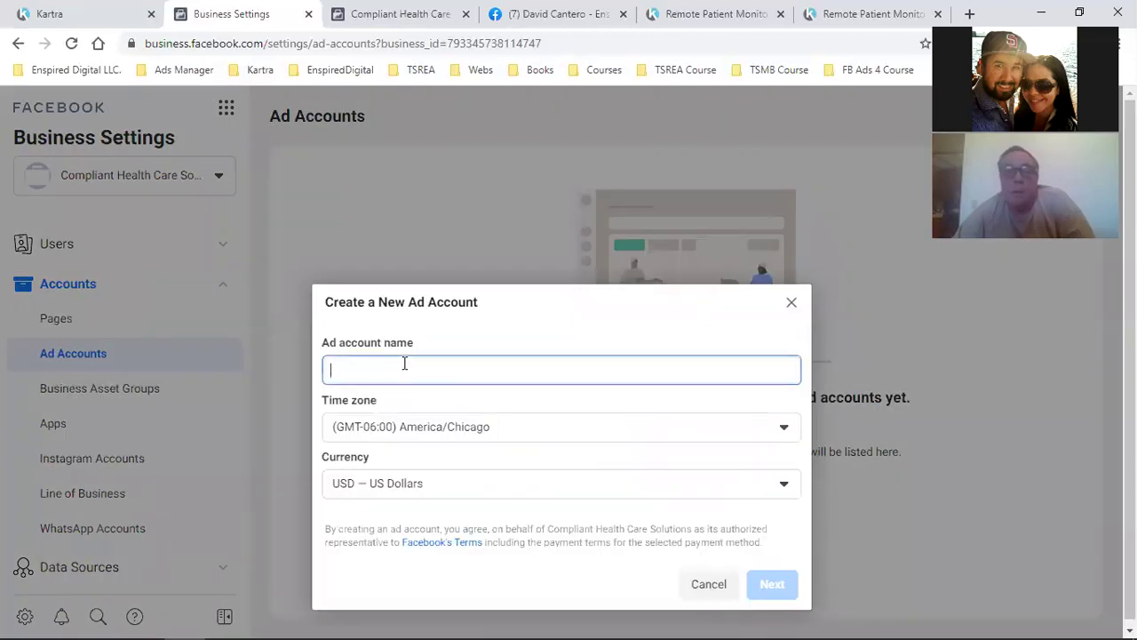
text(Compliant H)
text(ealth Care)
text( Soltuio)
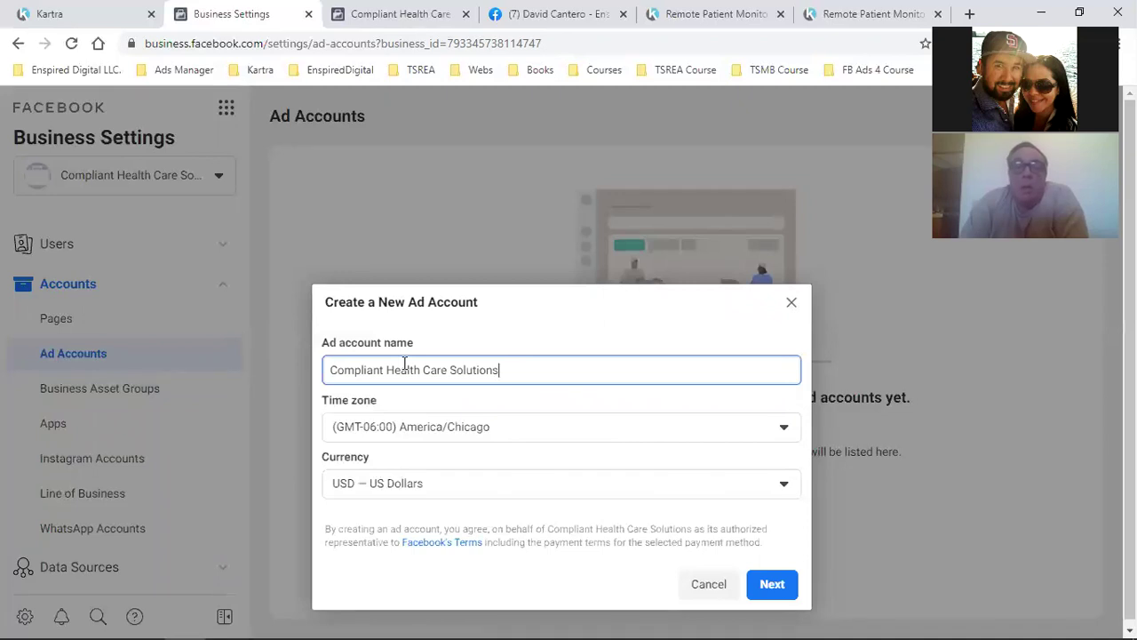
Close Kartra's Publish page dialog, then return to the Business Settings ad account form
click(115, 14)
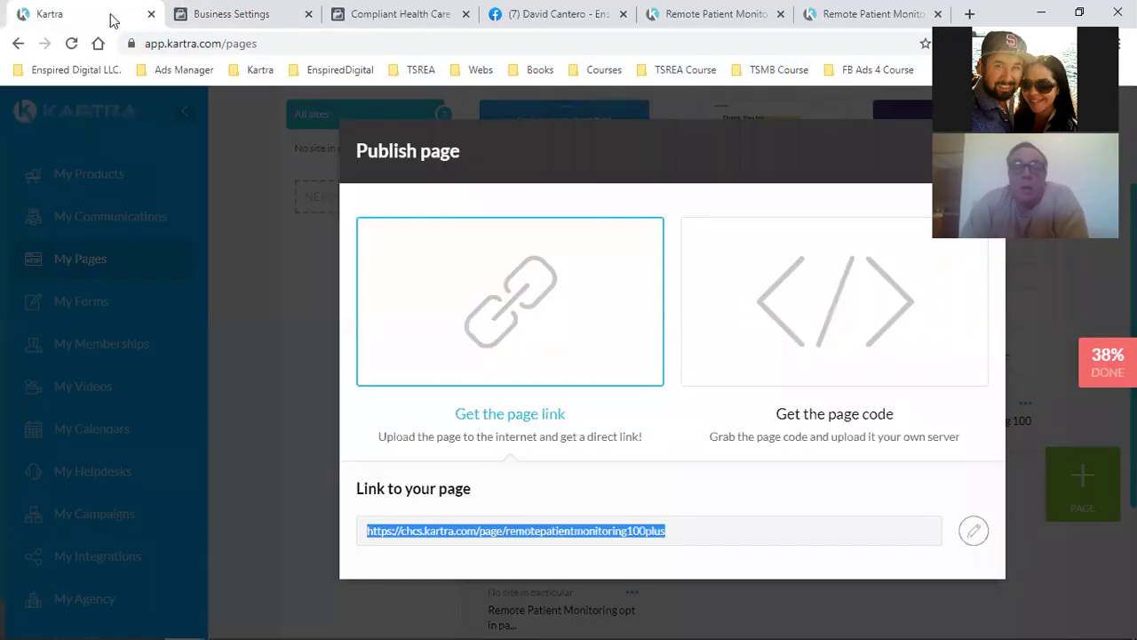
click(236, 382)
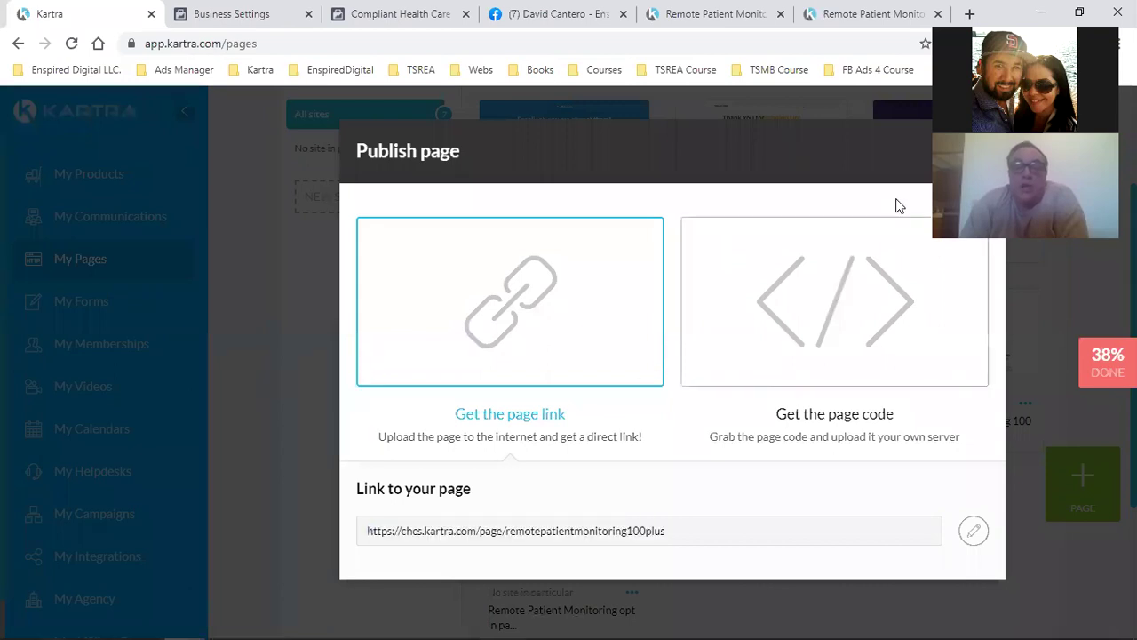
click(968, 153)
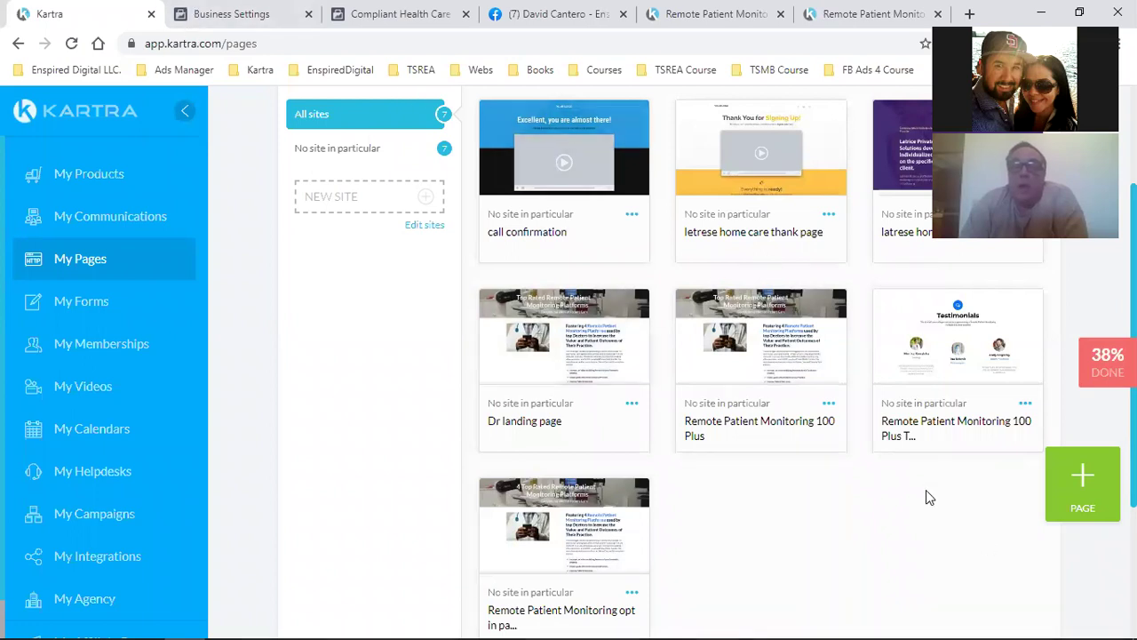
click(236, 10)
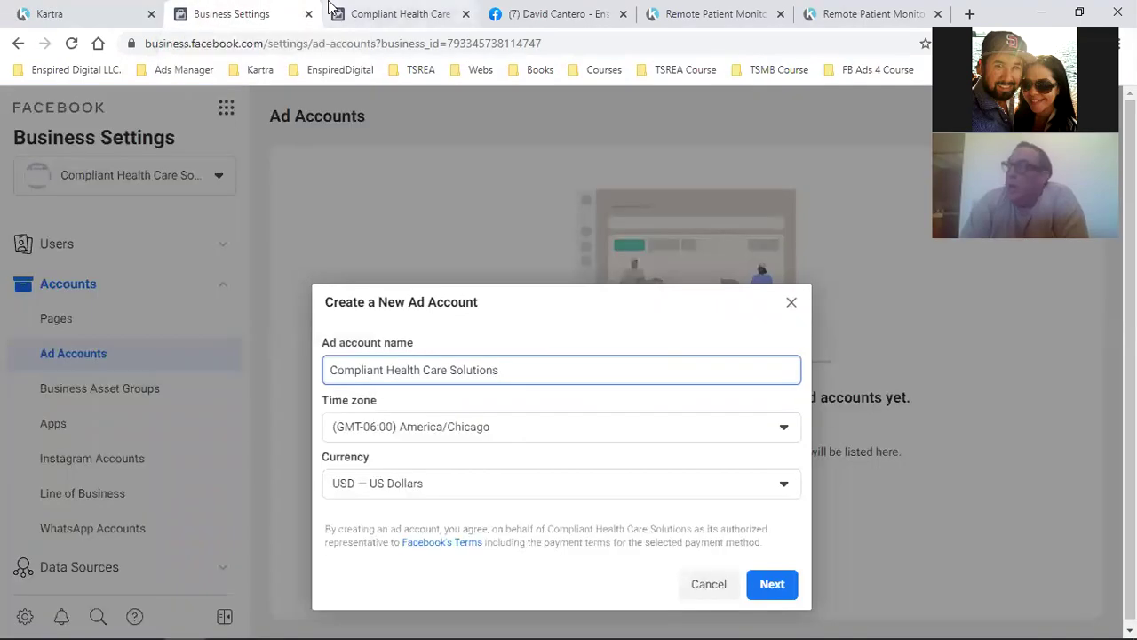
Close the extra page tab and create the ad account as used for My business
click(364, 13)
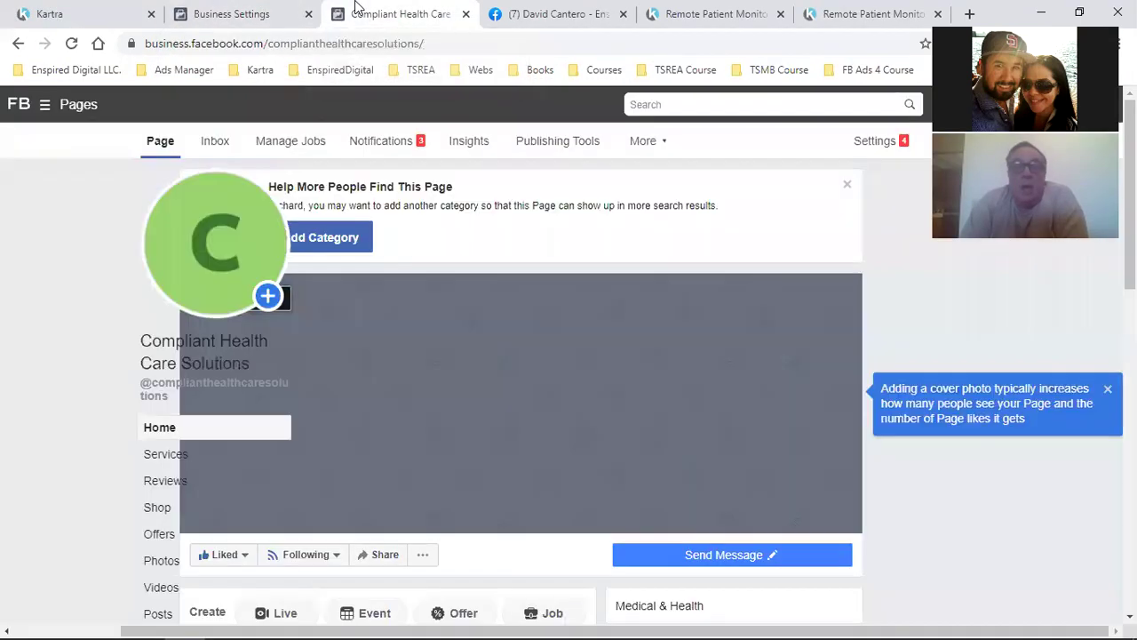
click(465, 14)
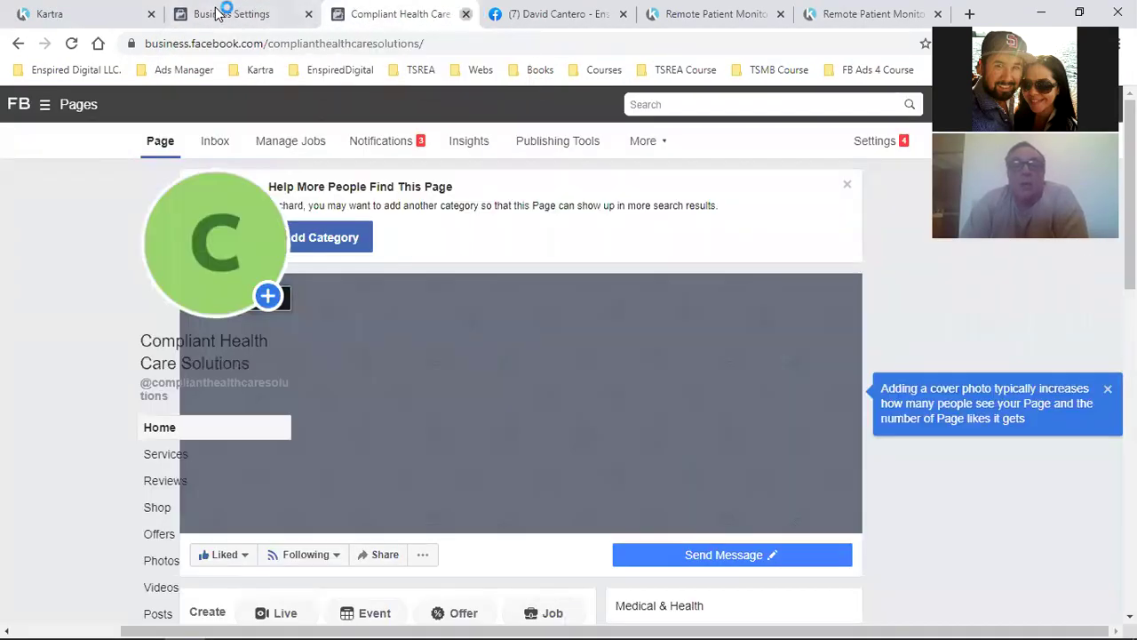
click(219, 13)
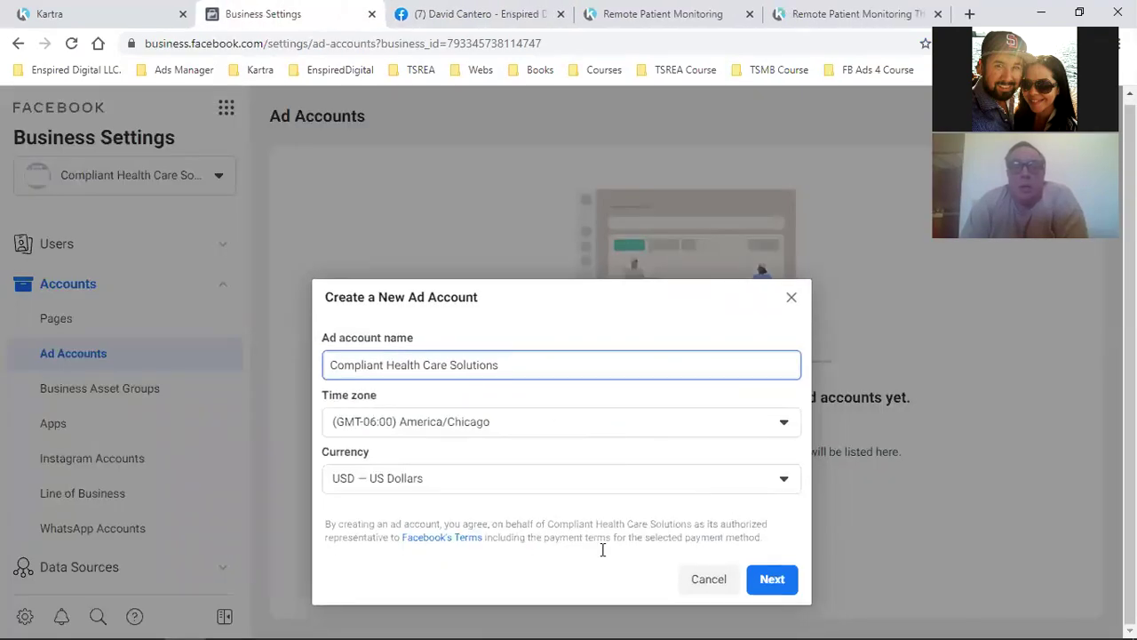
click(769, 584)
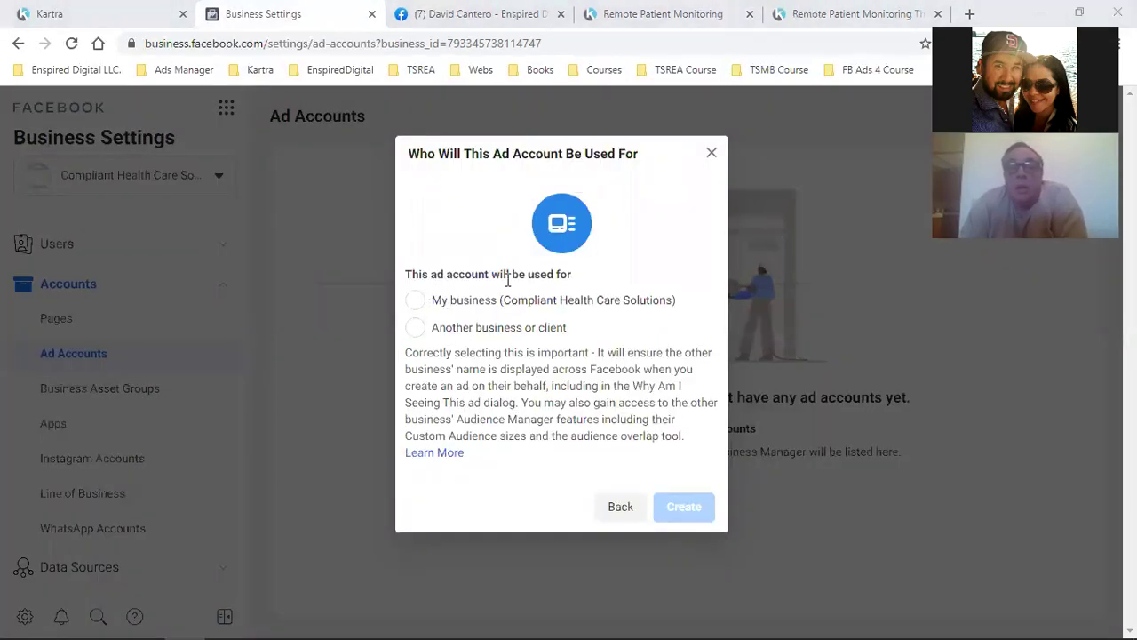
click(420, 308)
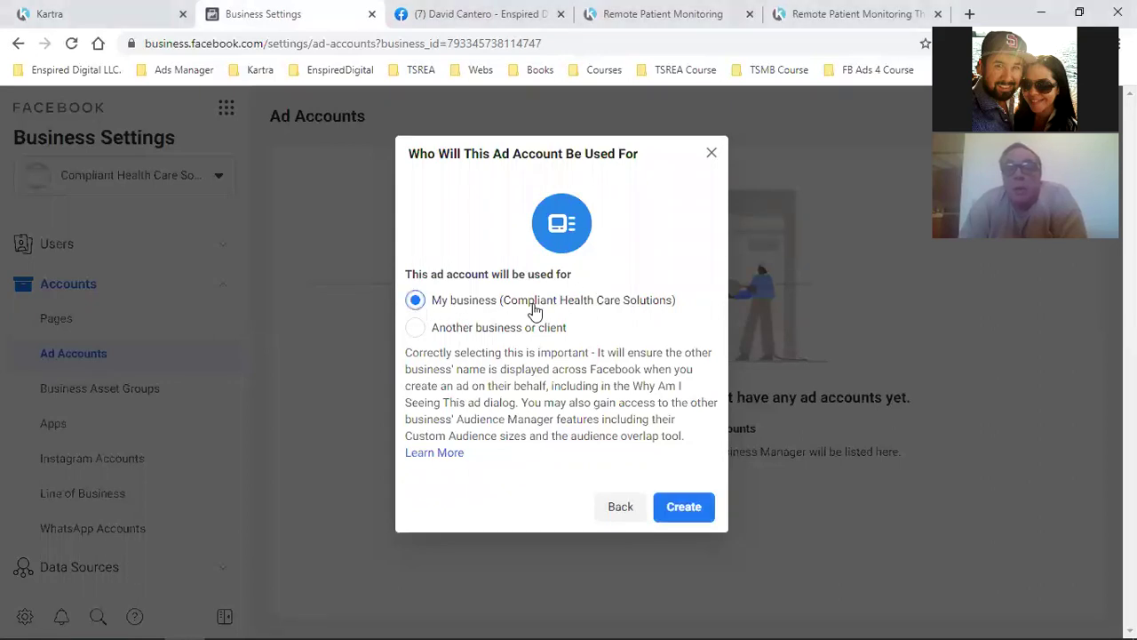
click(697, 508)
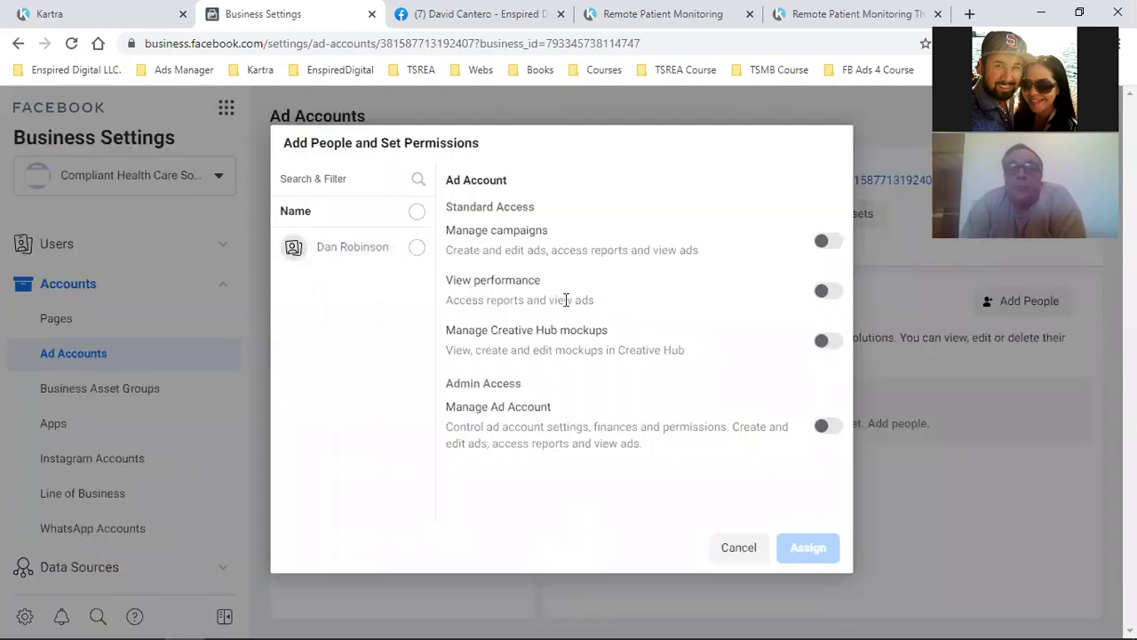
Give the listed person Manage Ad Account admin access to the new ad account
click(418, 251)
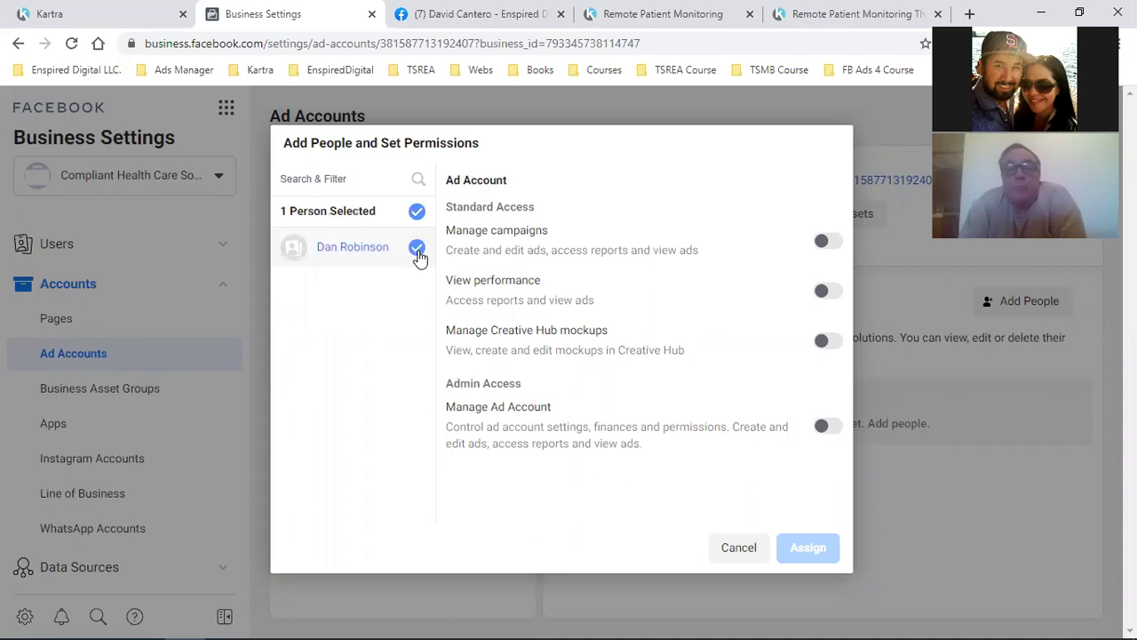
click(826, 427)
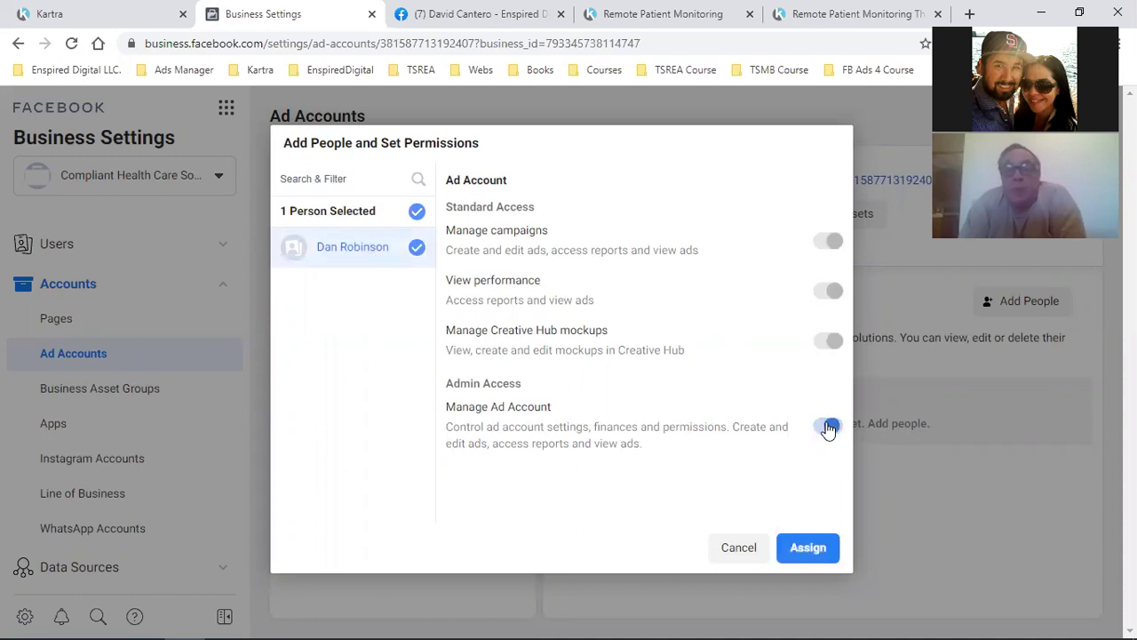
triple_click(469, 383)
click(803, 546)
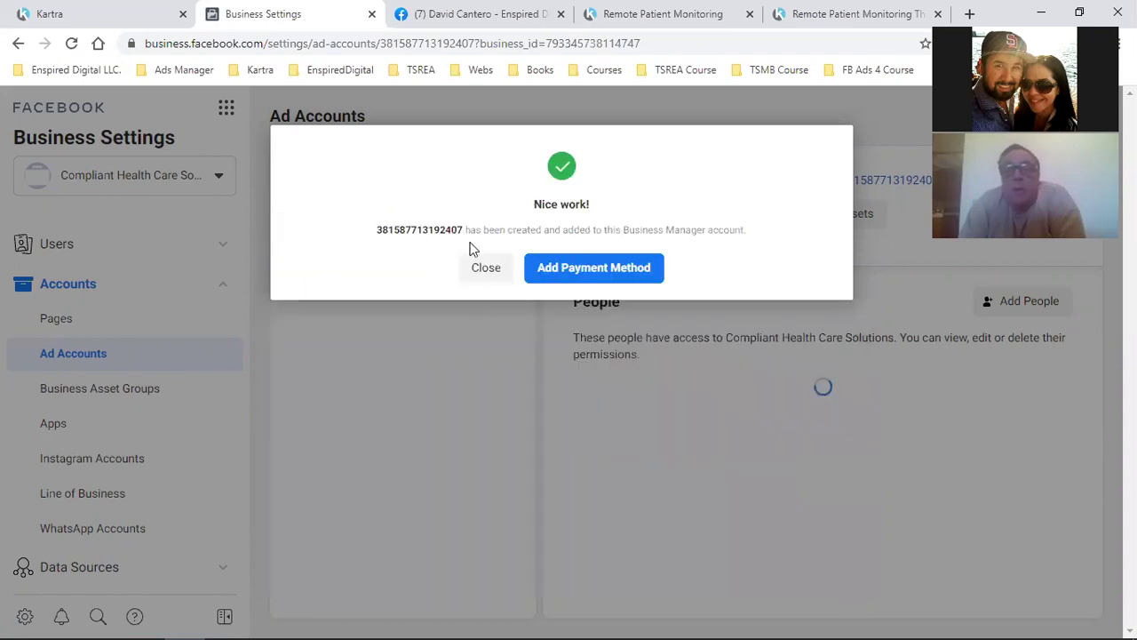
click(615, 278)
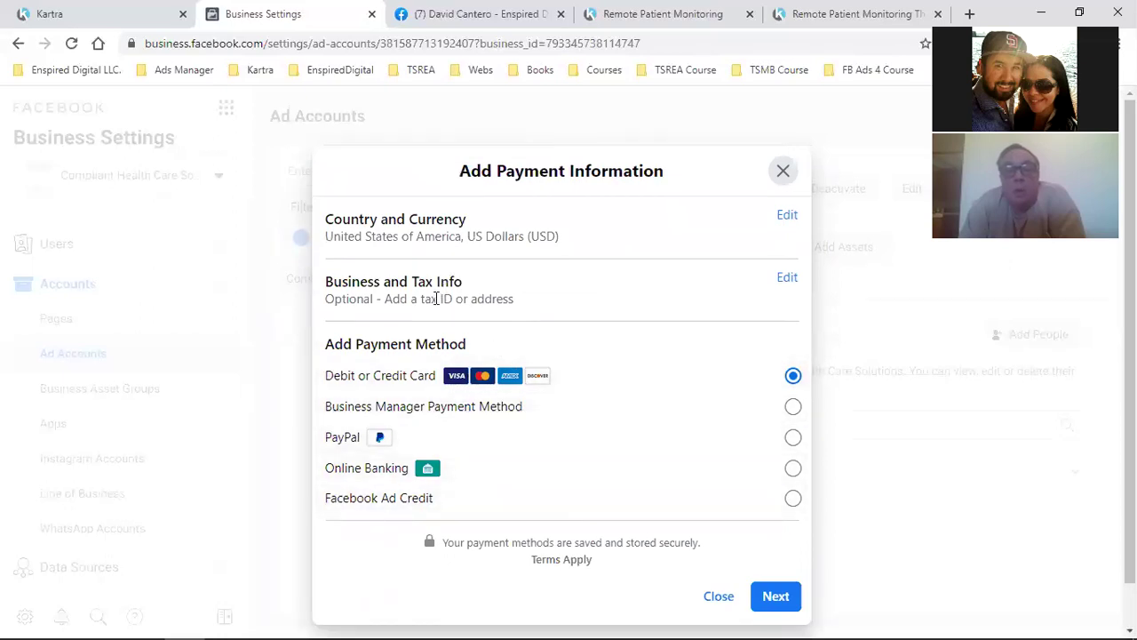
Continue with Debit or Credit Card as payment, then go to Business Settings
click(776, 601)
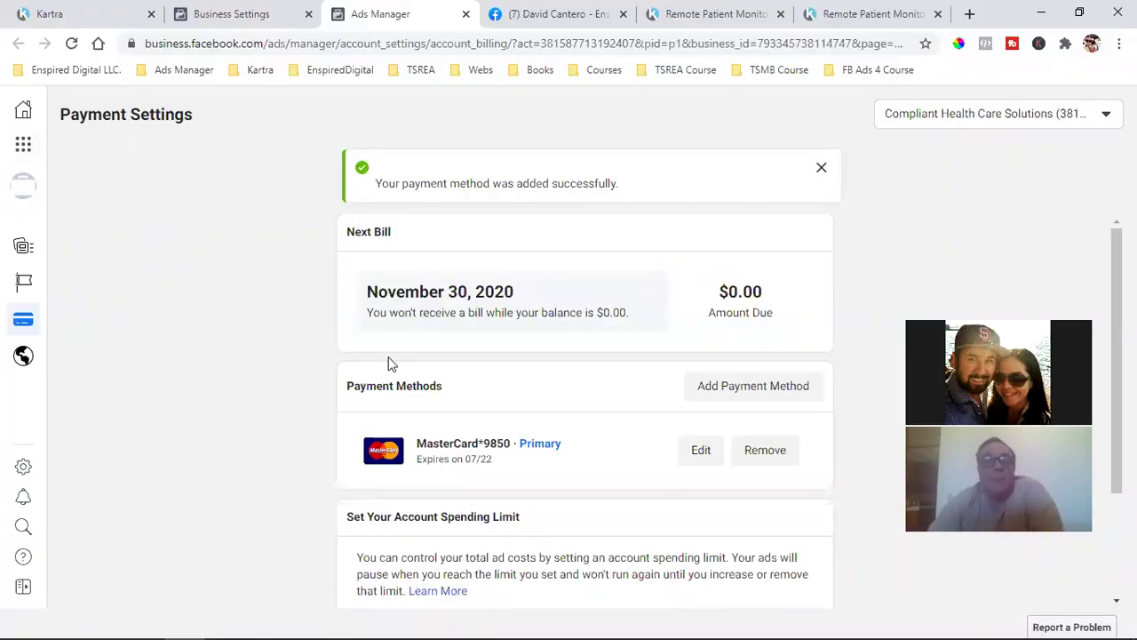
click(23, 144)
click(107, 203)
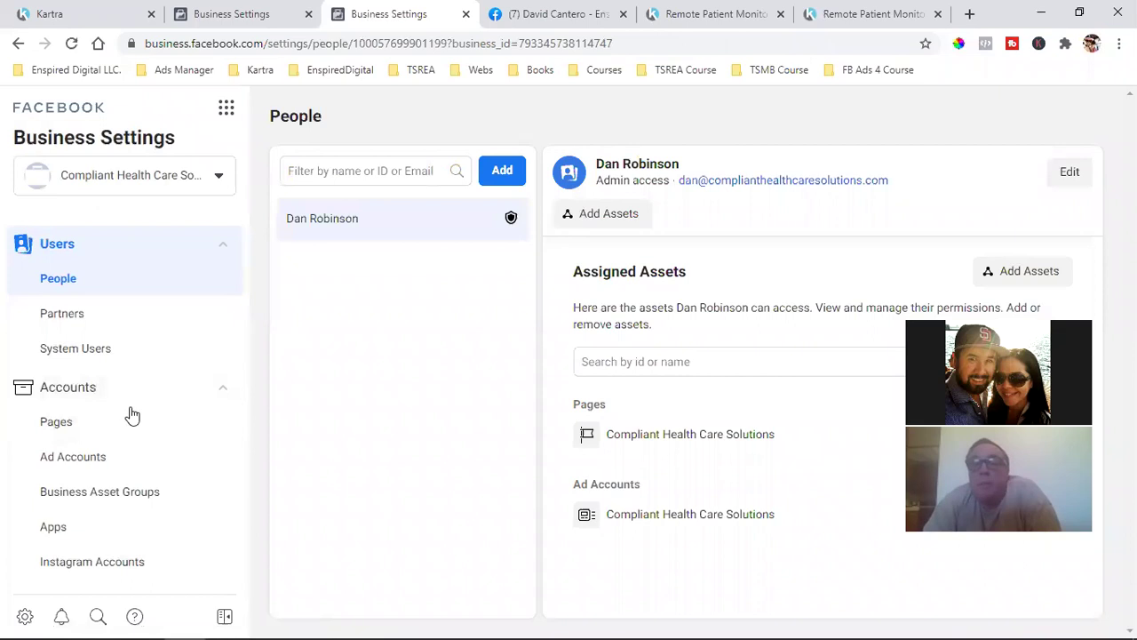
Create a new 'Ads Manager' bookmark folder on the bookmarks bar
right_click(953, 77)
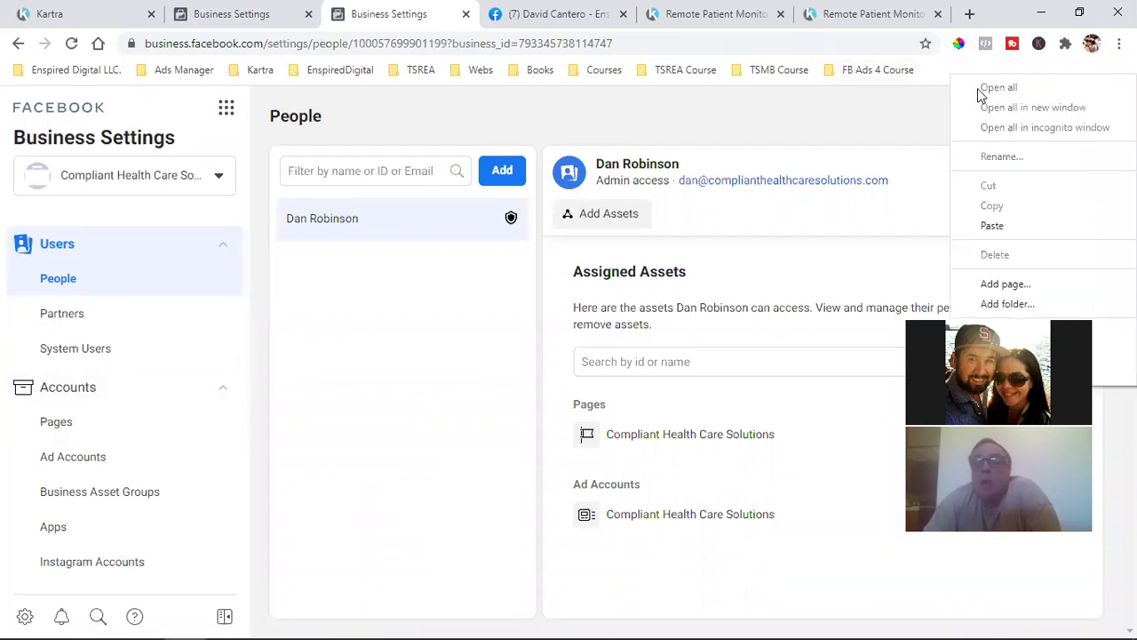
click(1029, 302)
text(Ads Mana)
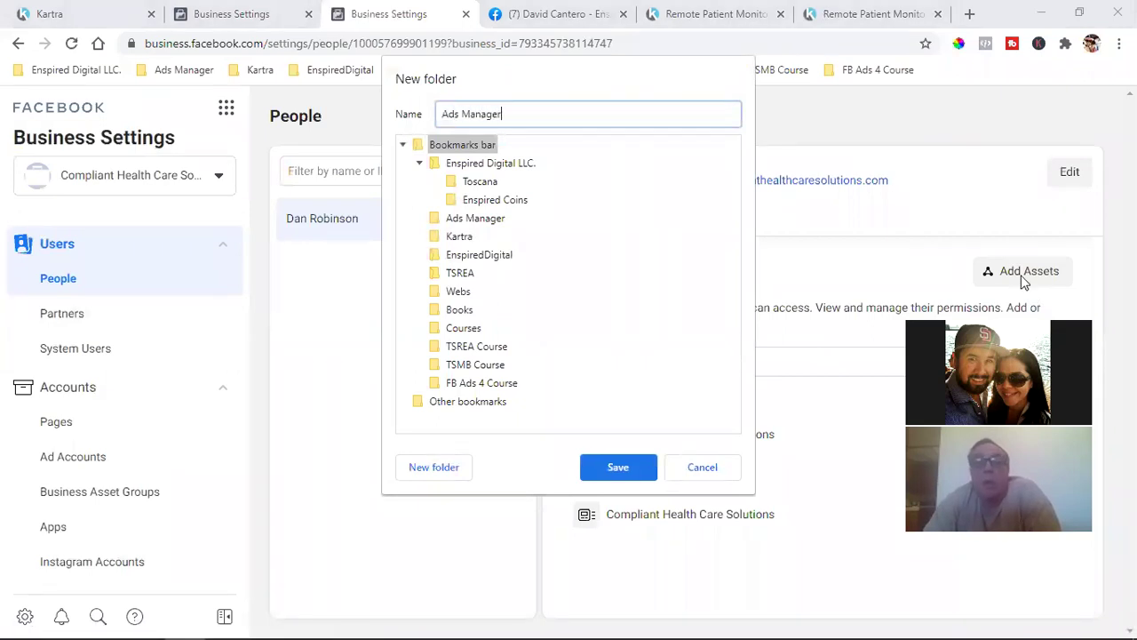
text(ger)
click(652, 471)
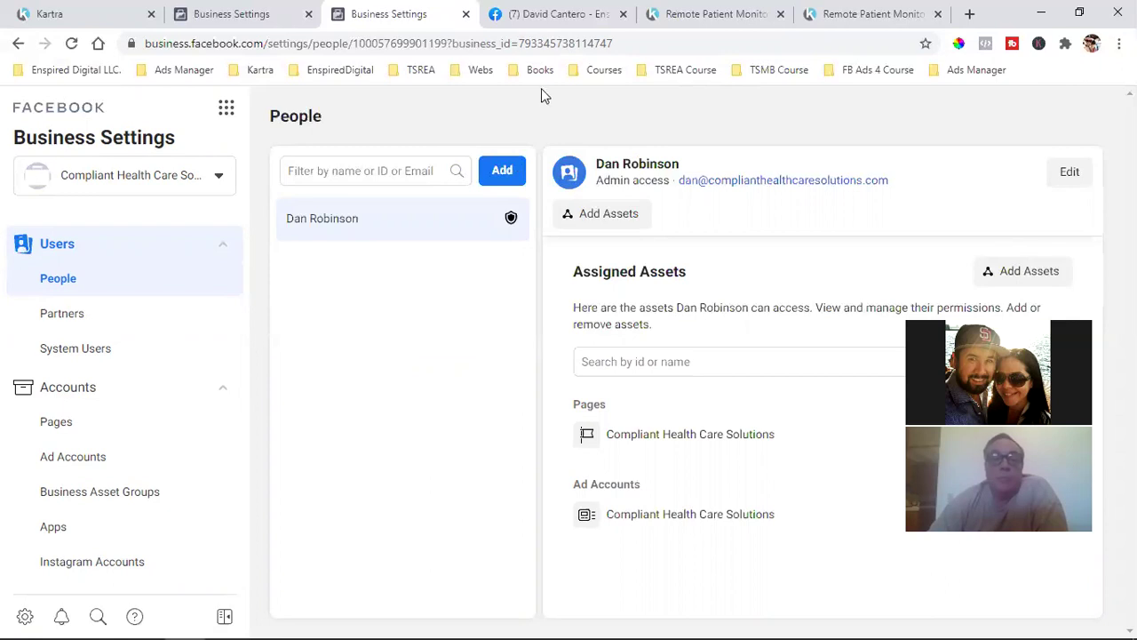
Bookmark the Business Settings page into the new Ads Manager folder
click(926, 43)
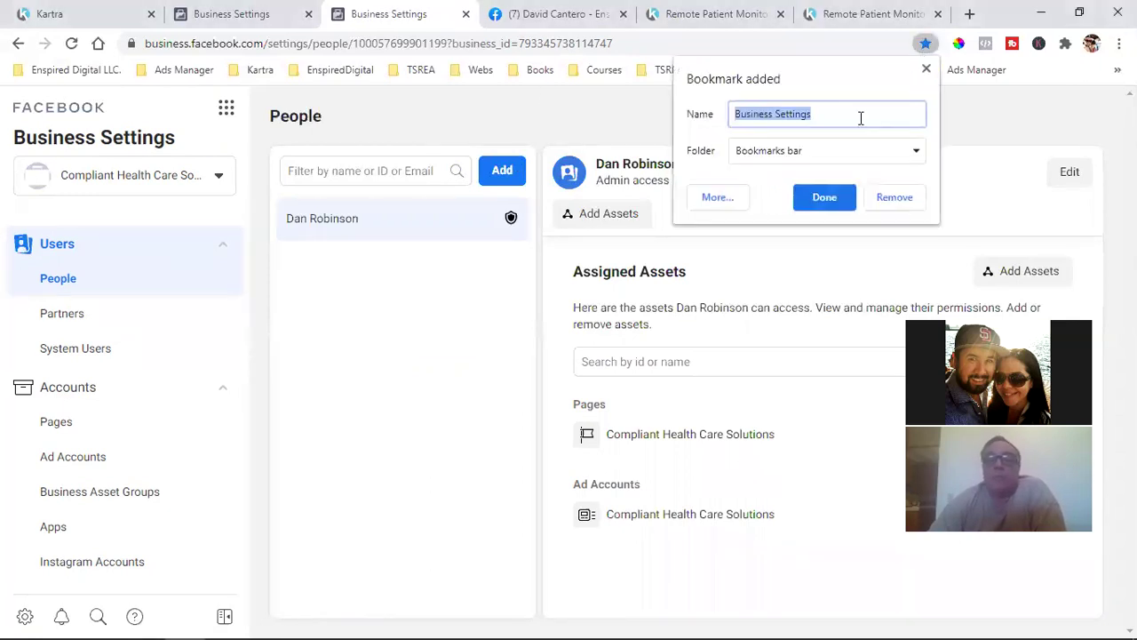
click(796, 155)
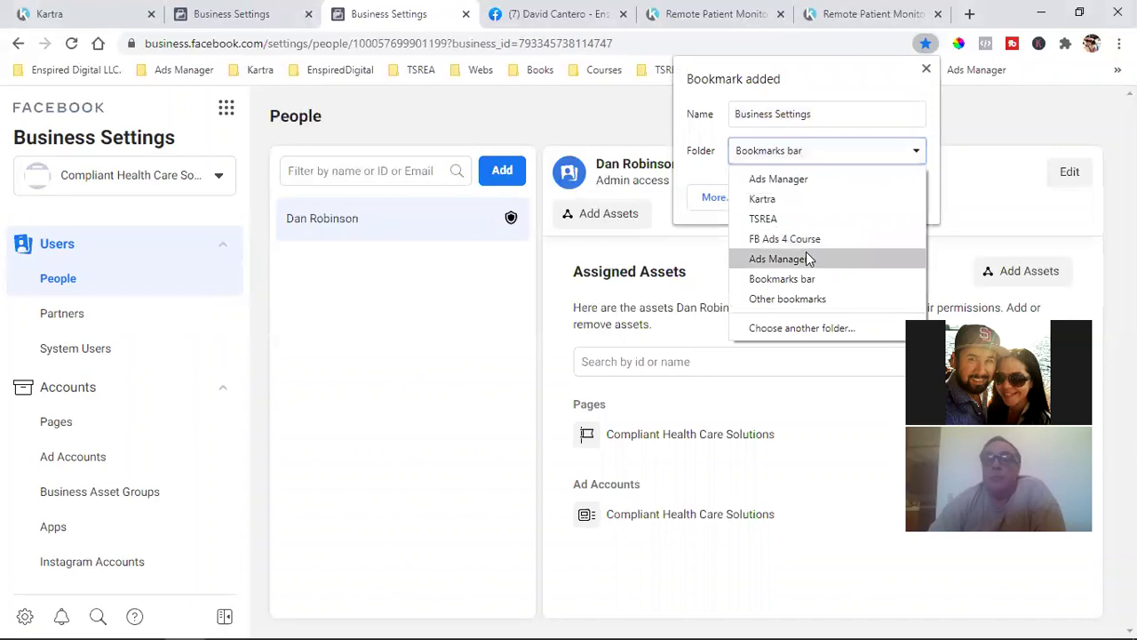
click(806, 253)
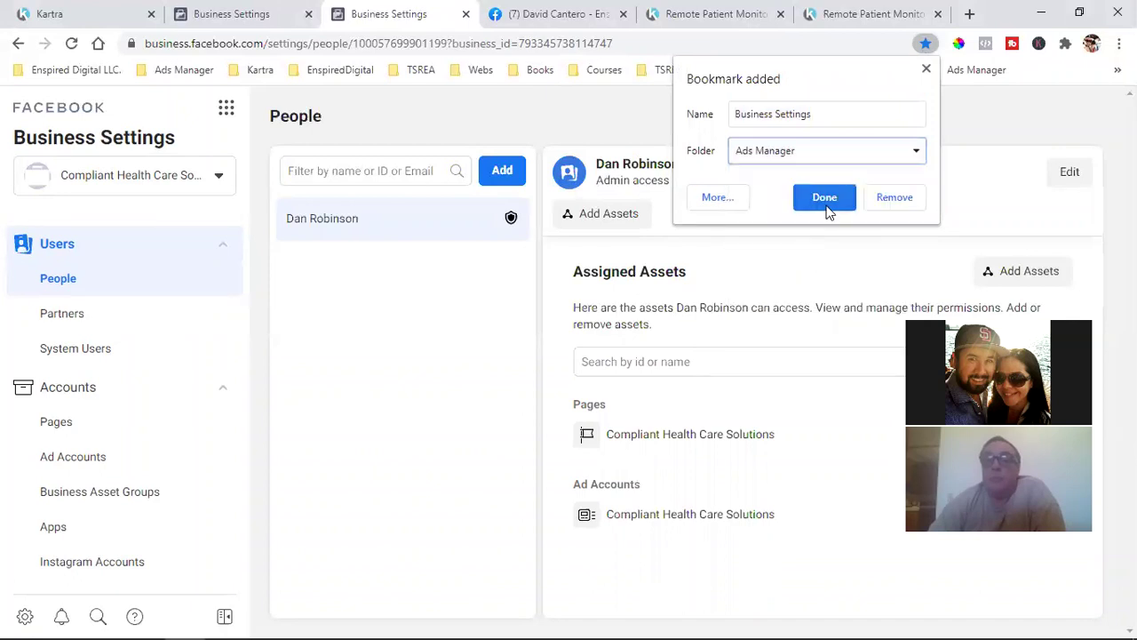
click(825, 198)
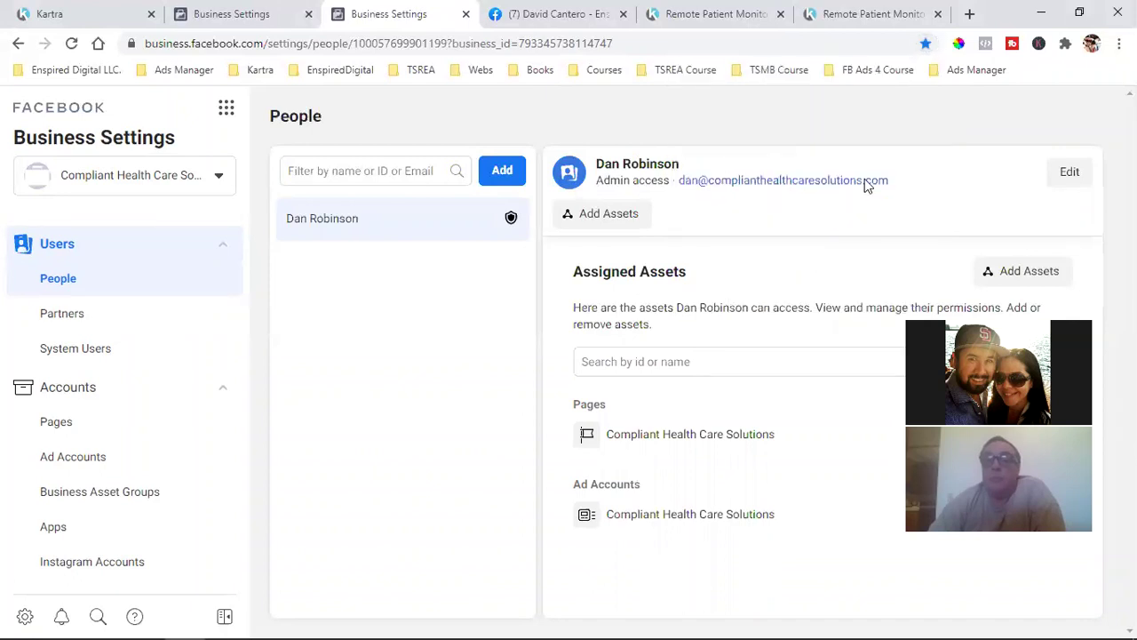
Move the Business Settings bookmark from the older Ads Manager folder into the new one
click(968, 70)
click(180, 71)
click(182, 71)
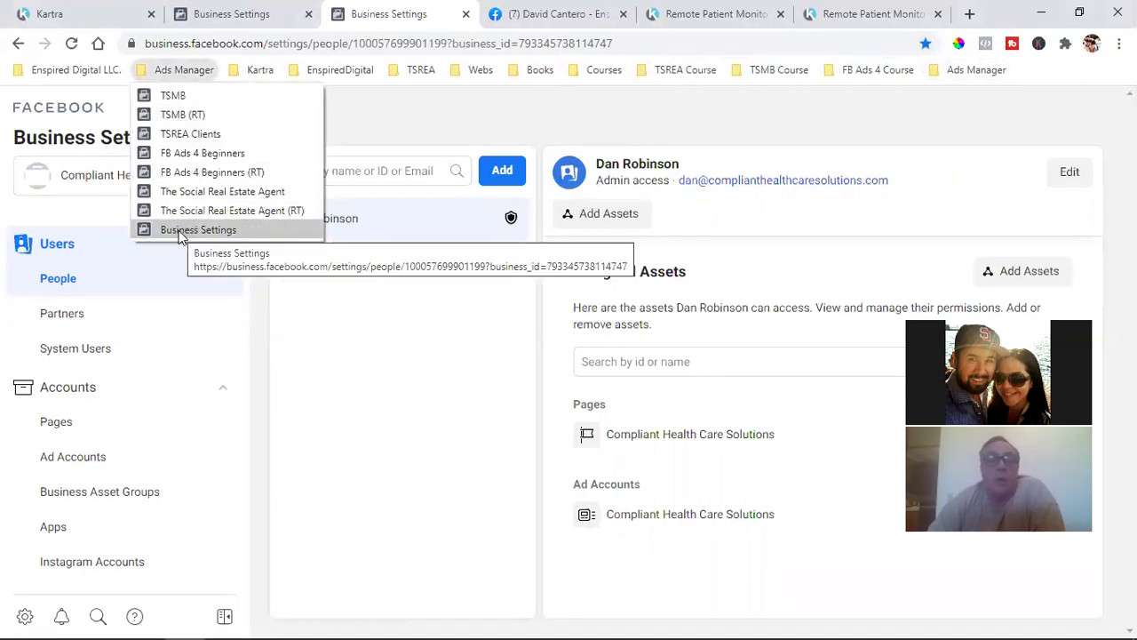
drag(180, 233, 965, 74)
click(966, 73)
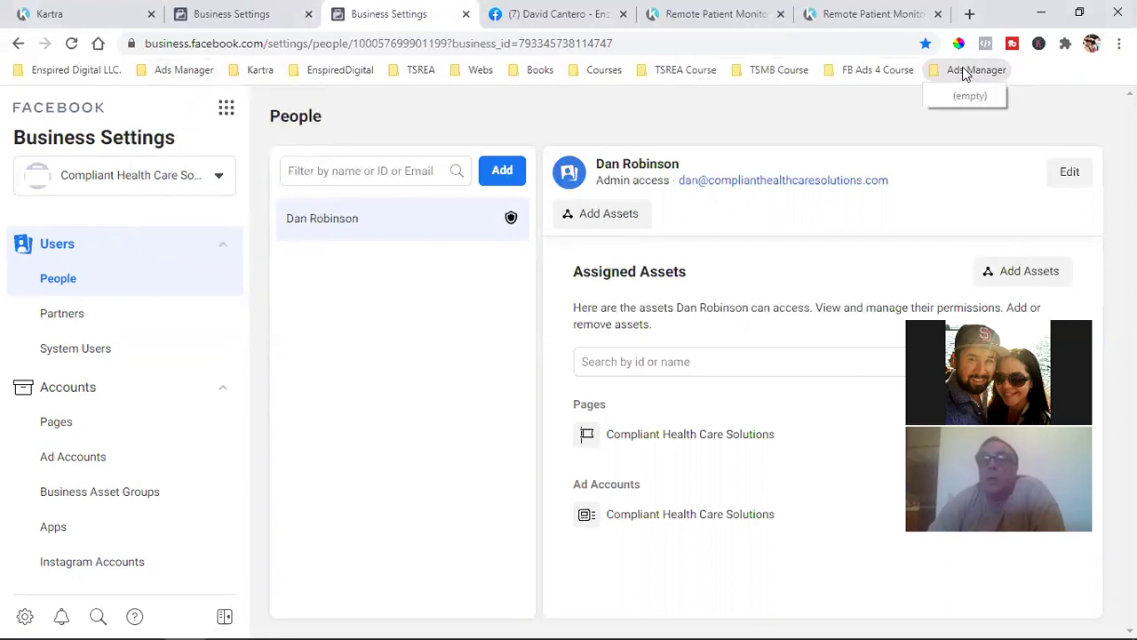
Delete the extra Ads Manager bookmark folder
click(201, 77)
click(190, 70)
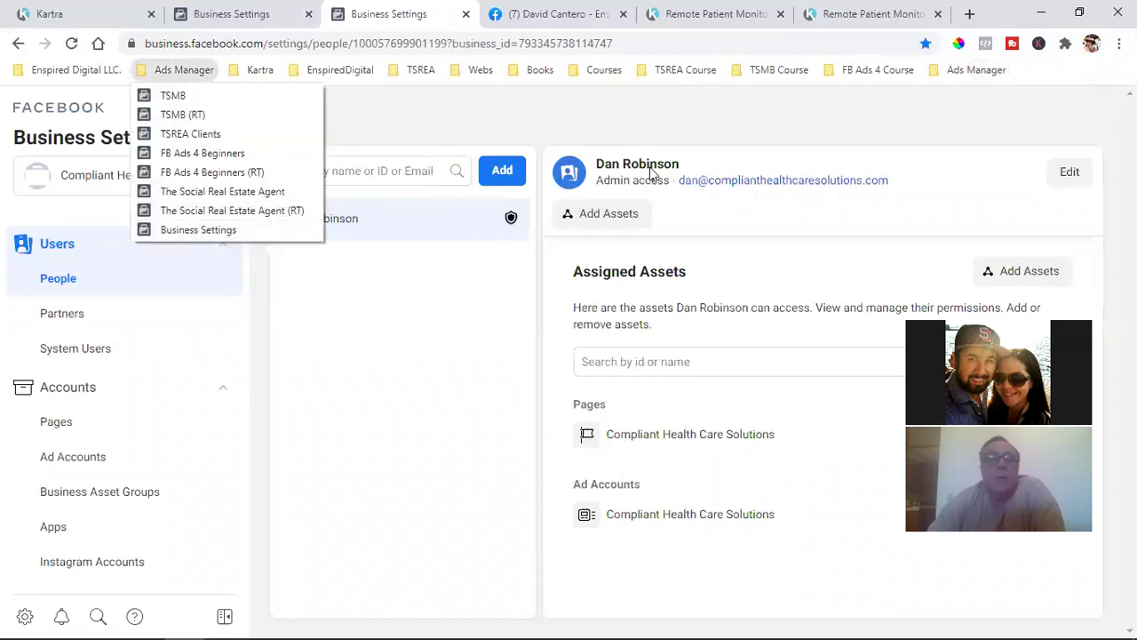
click(958, 71)
right_click(960, 73)
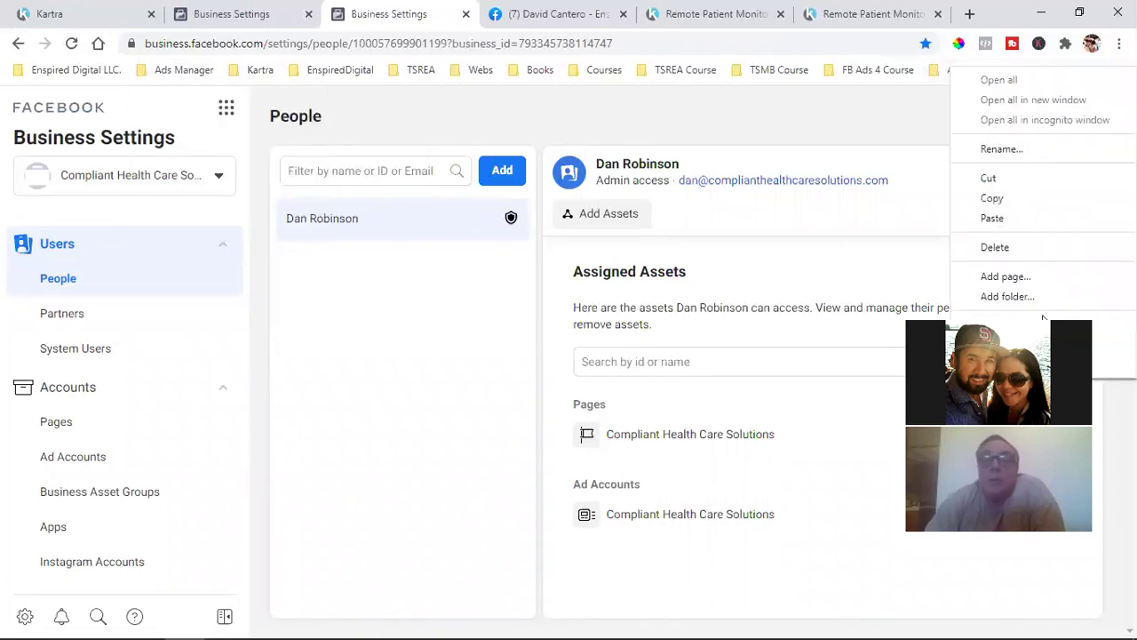
click(1026, 250)
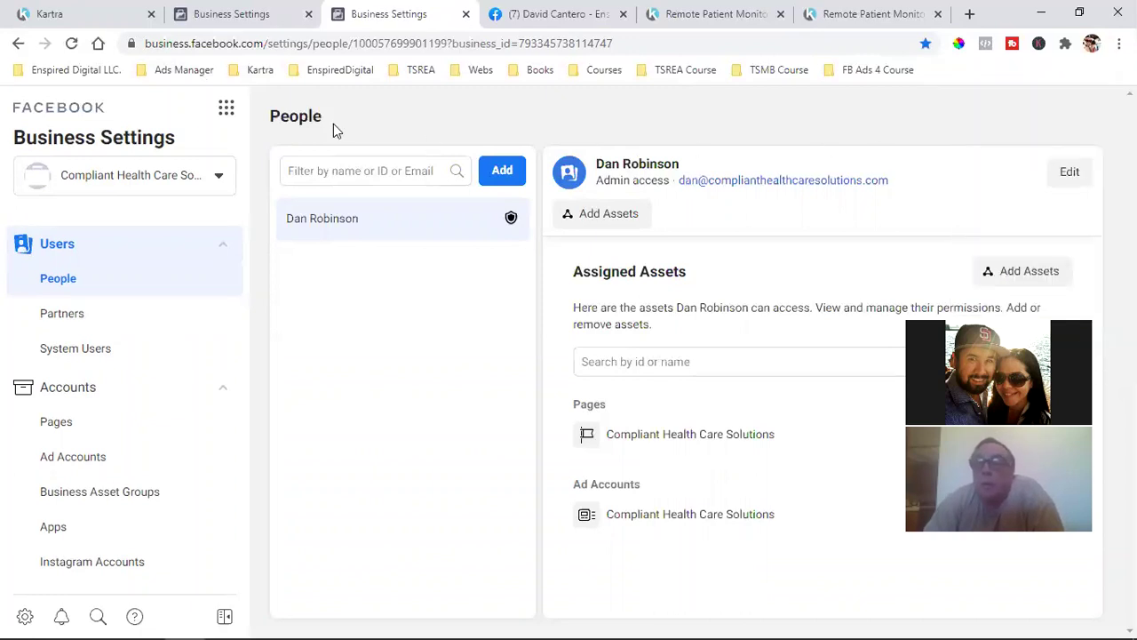
Delete the Business Settings bookmark from the remaining Ads Manager folder
click(196, 76)
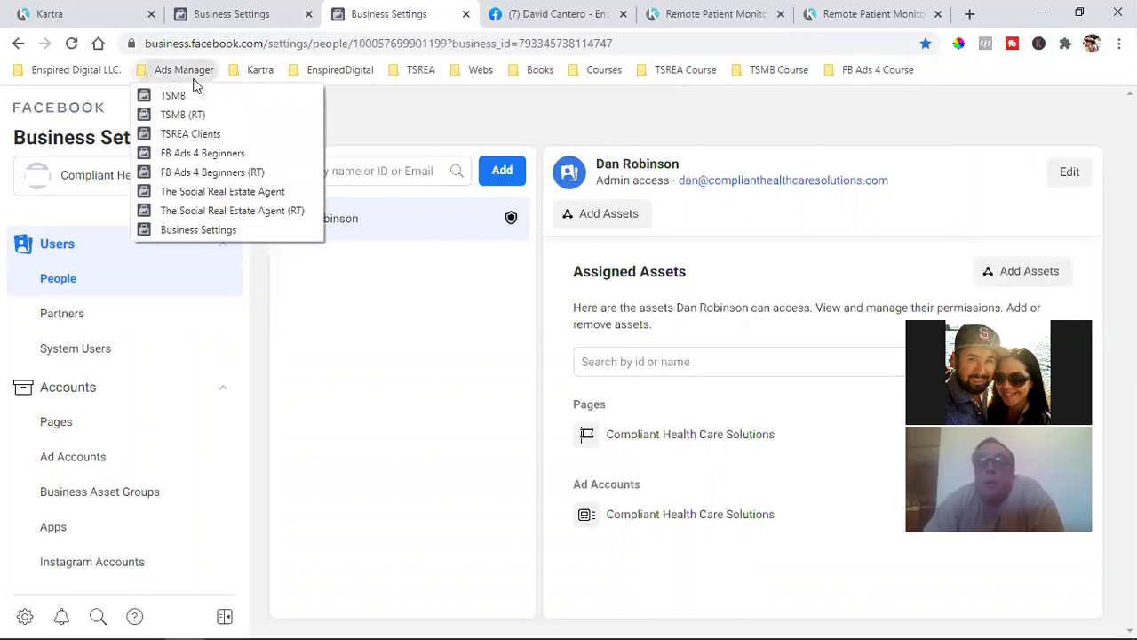
right_click(193, 233)
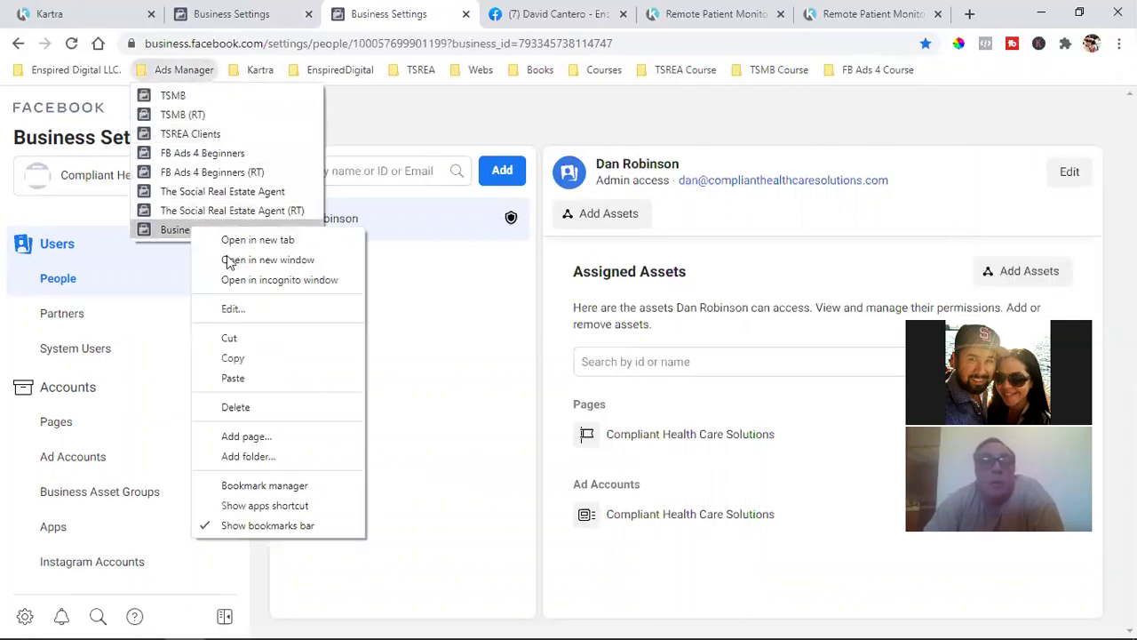
click(265, 409)
click(414, 132)
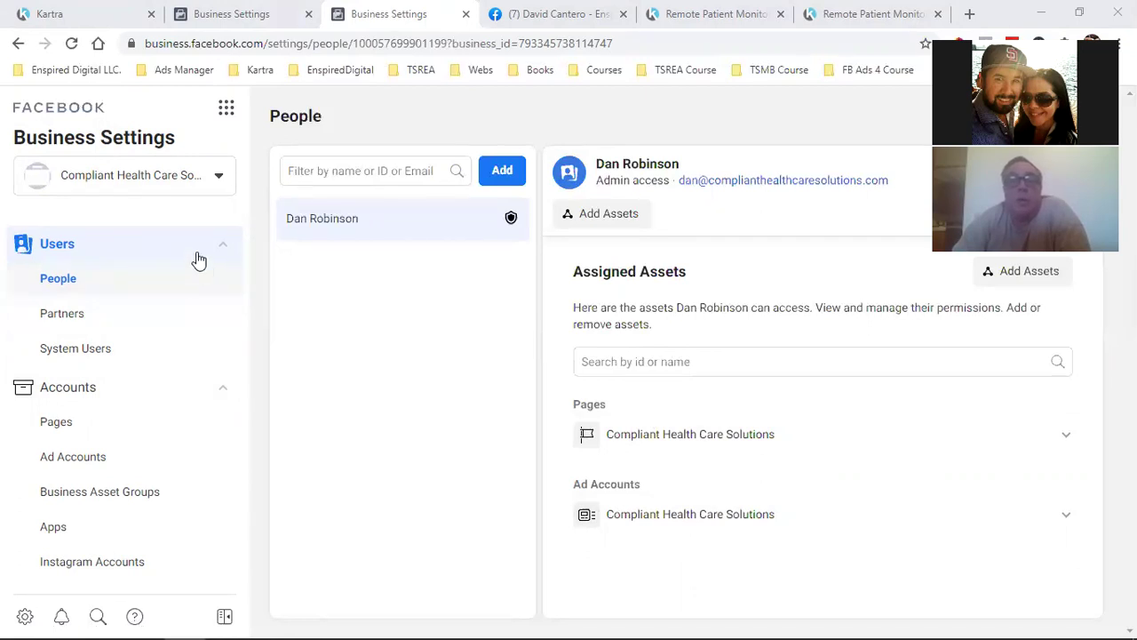
Review the admin's assigned Page and ad account, then switch to the Pages settings
triple_click(614, 486)
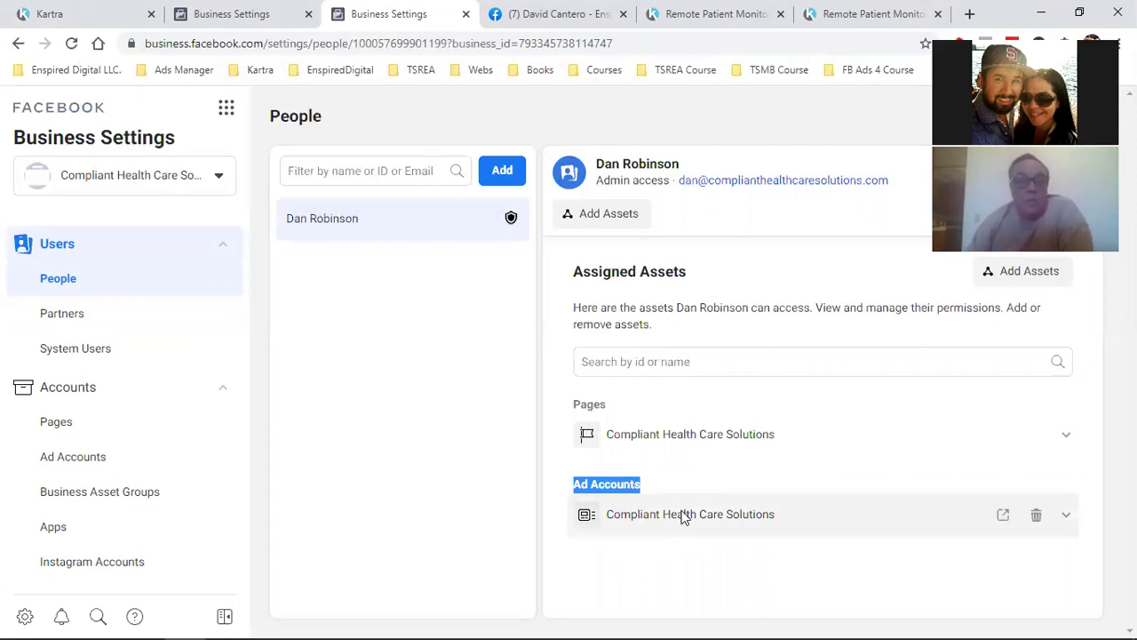
click(587, 574)
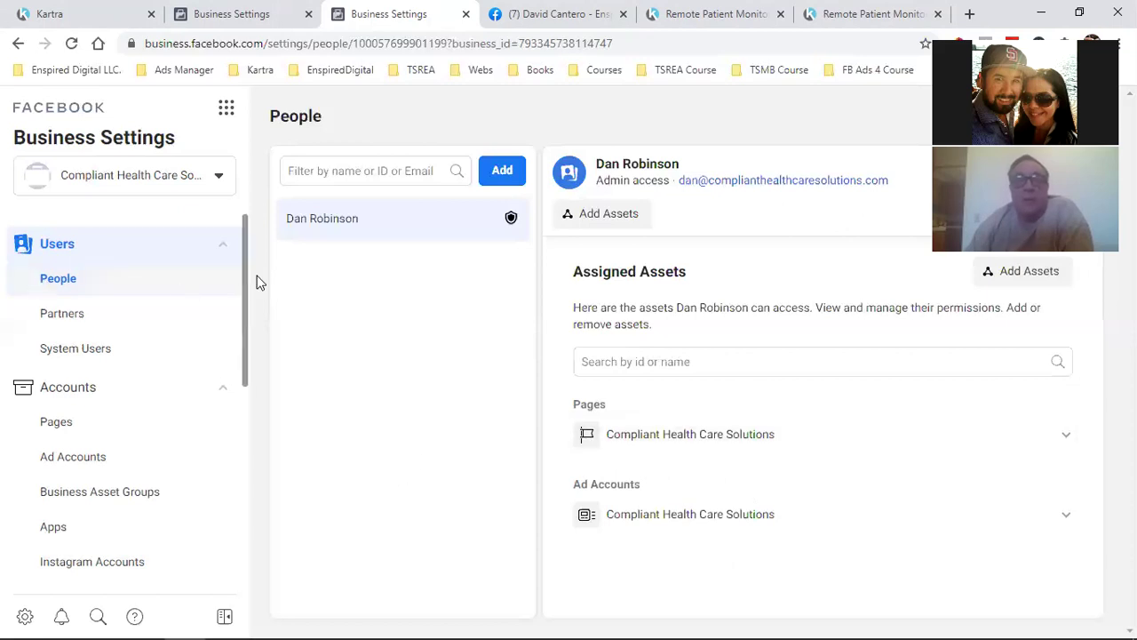
click(76, 422)
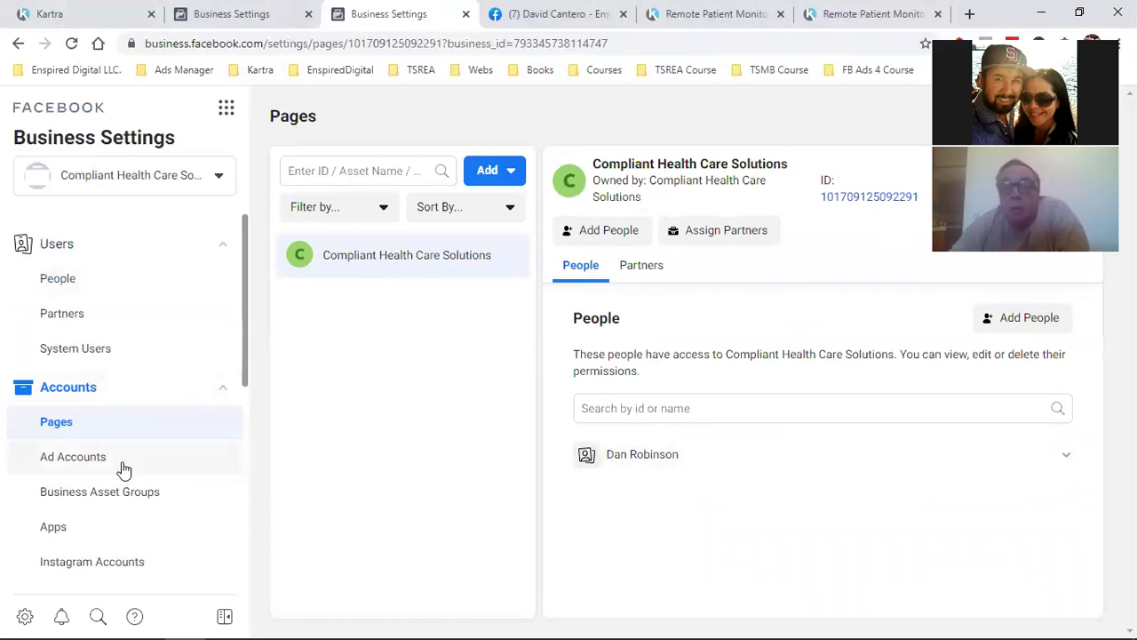
Check the Ad Accounts and Business Info sections, then go to Notifications
click(88, 469)
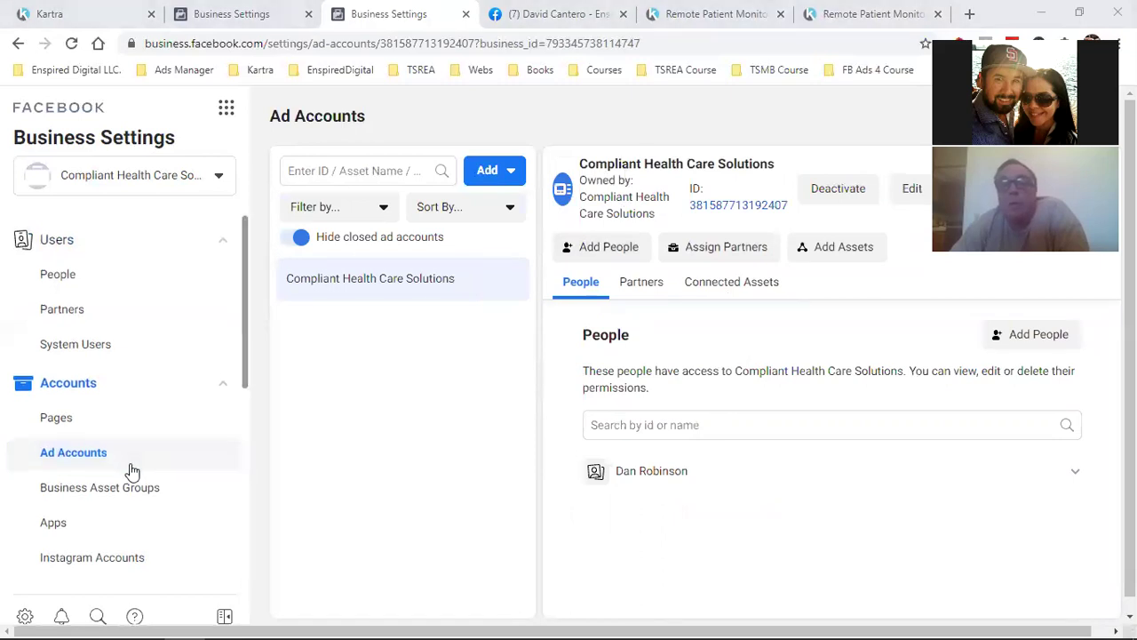
scroll(131, 471, down, 2)
scroll(131, 471, down, 3)
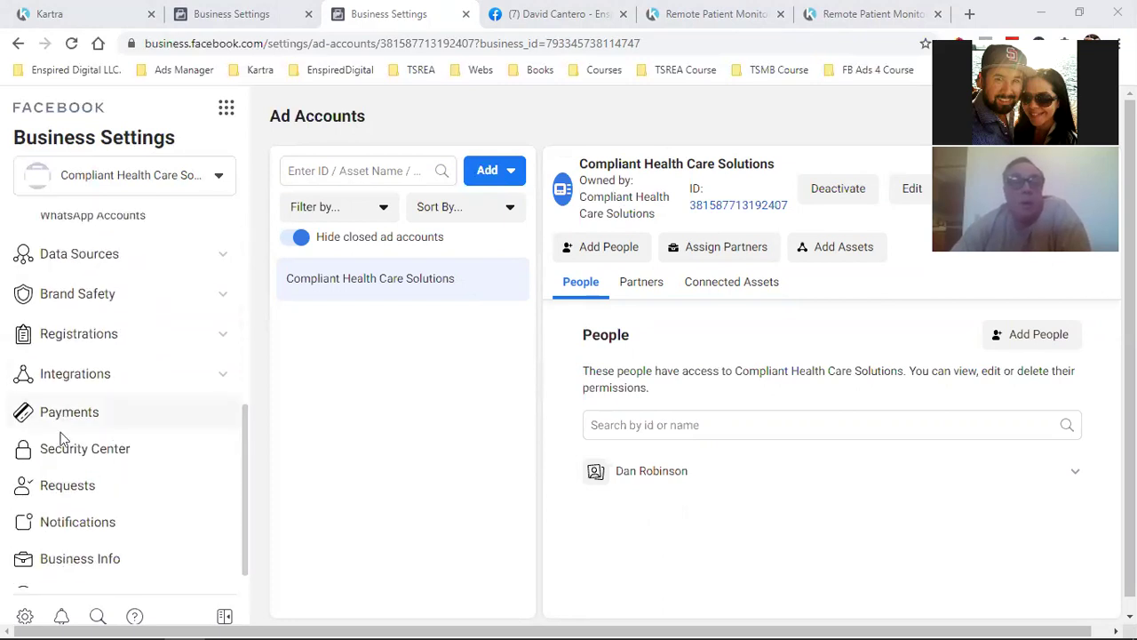
scroll(89, 450, down, 1)
click(94, 543)
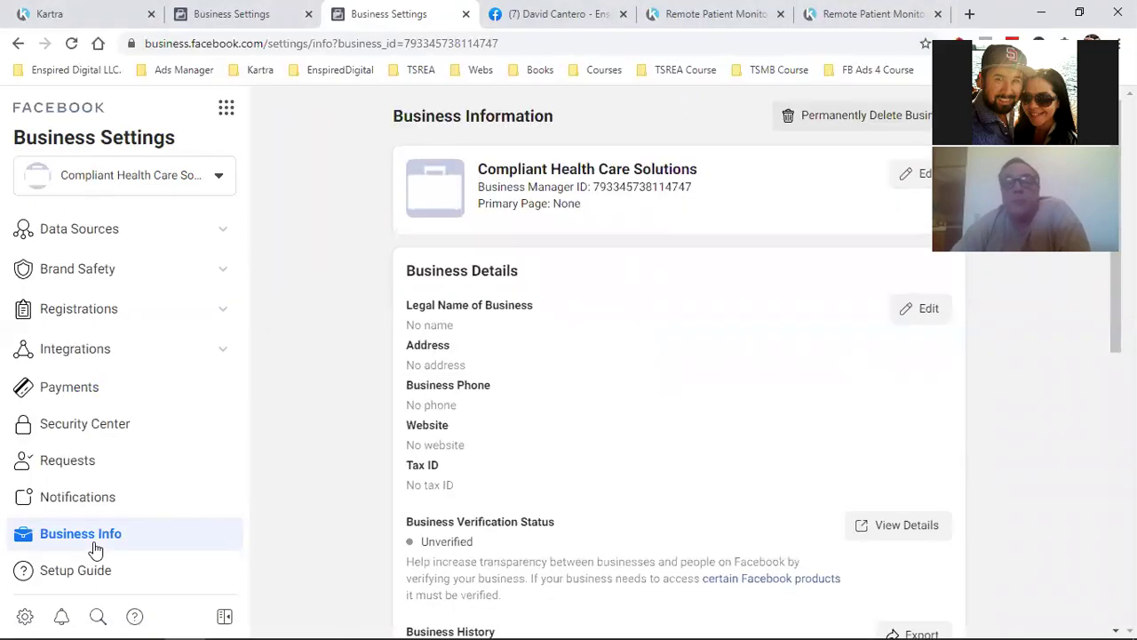
click(97, 499)
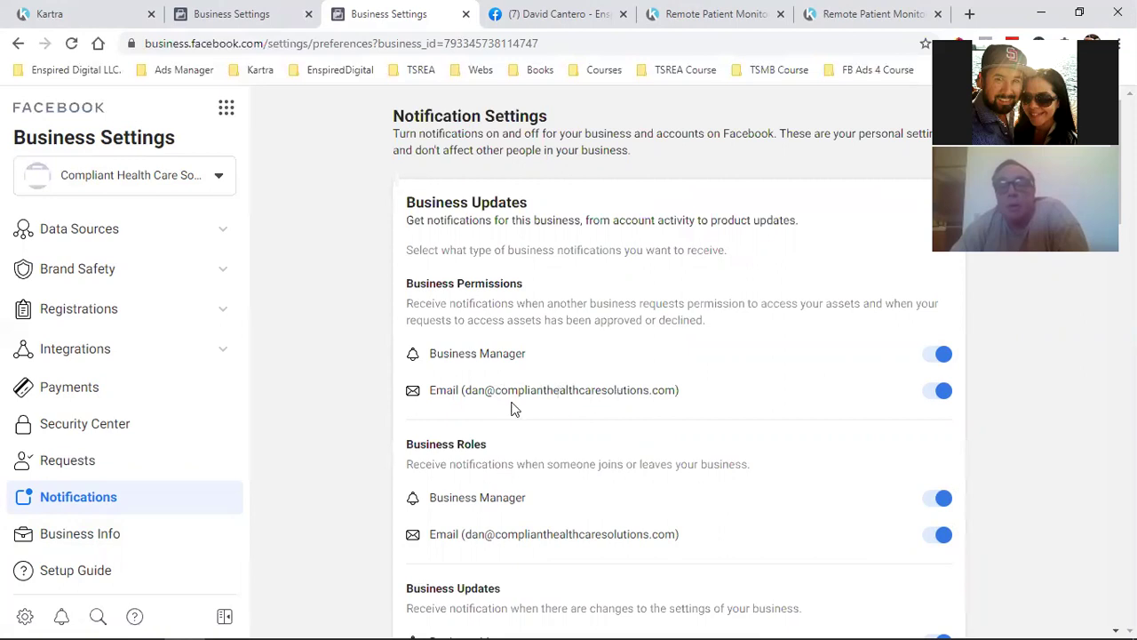
Turn on Marketing Updates notifications by email and in Business Manager
scroll(603, 407, down, 1)
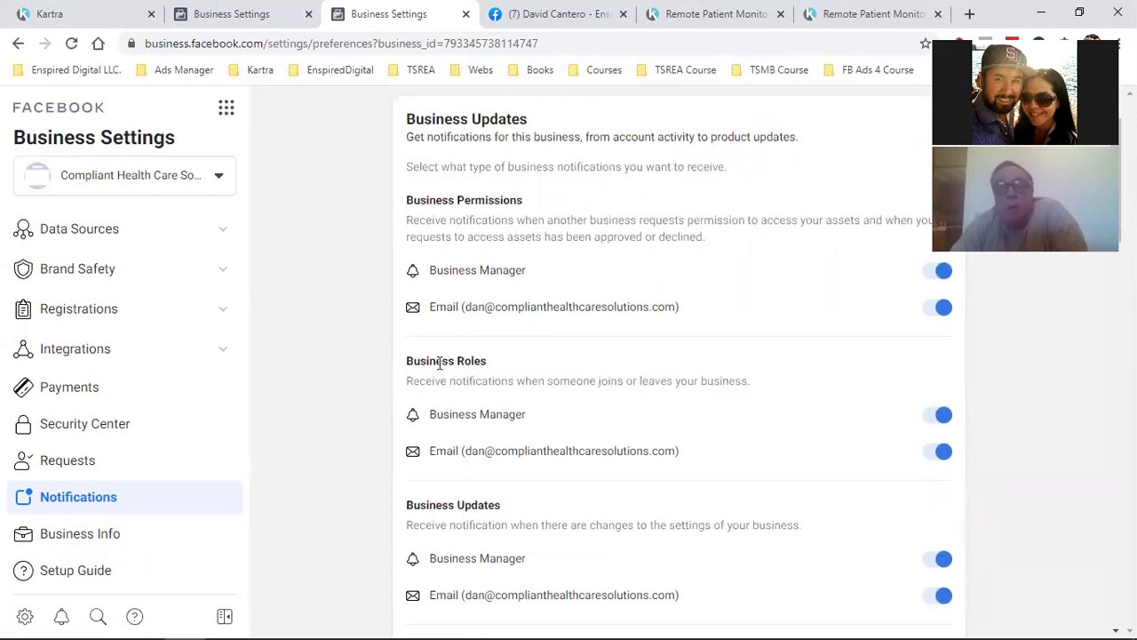
drag(521, 307, 669, 307)
scroll(680, 337, down, 1)
drag(522, 367, 657, 374)
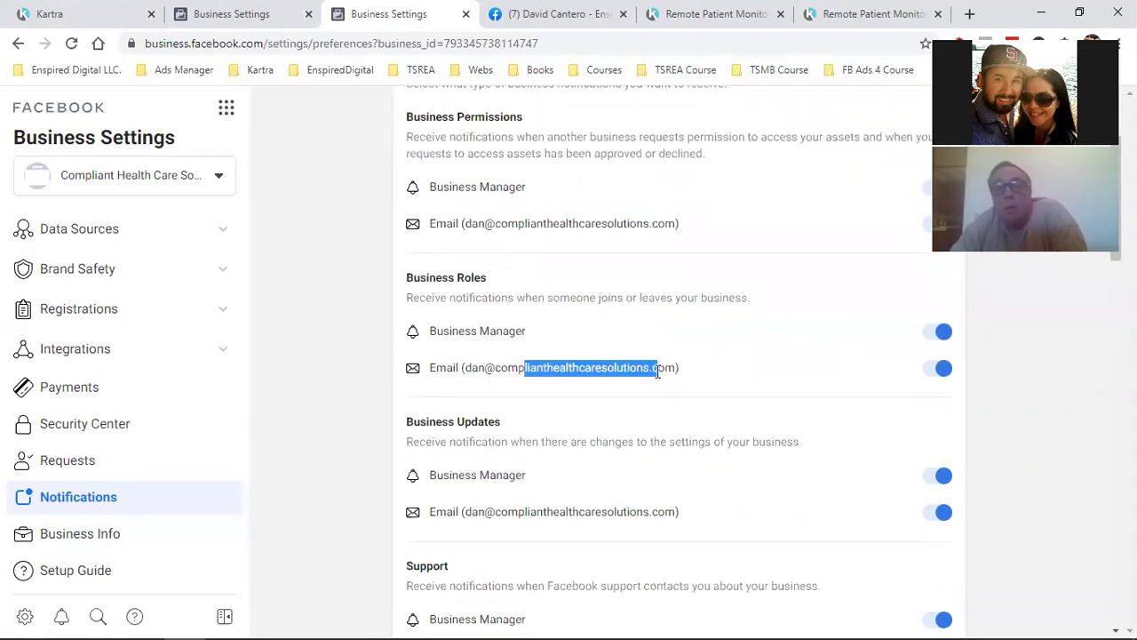
scroll(559, 426, down, 1)
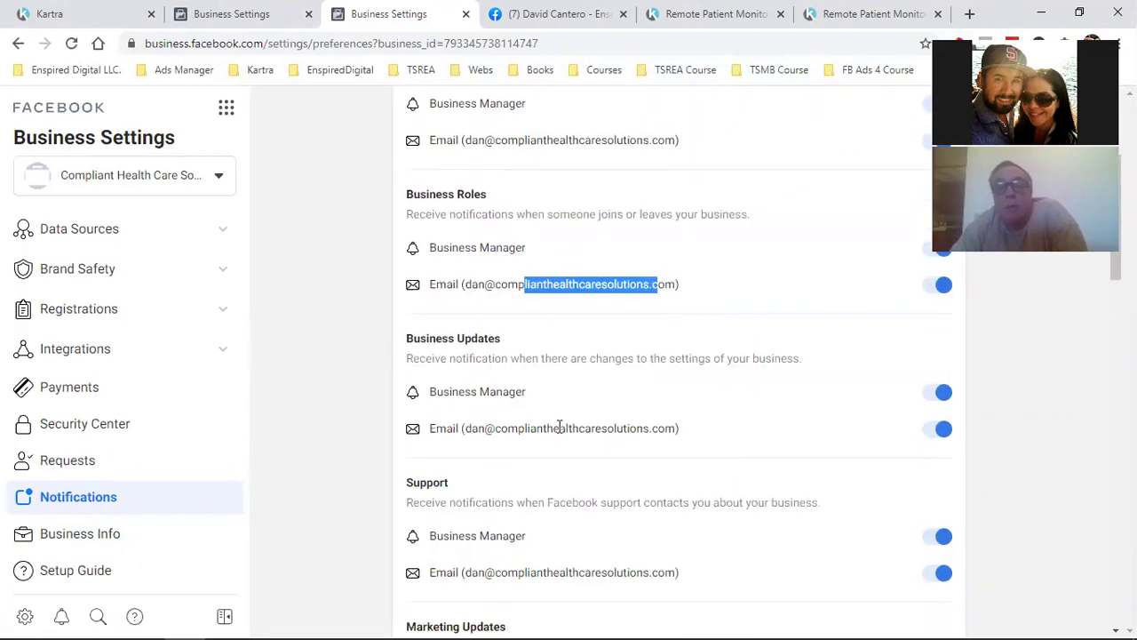
scroll(700, 424, down, 1)
scroll(701, 424, down, 1)
scroll(548, 432, up, 1)
scroll(528, 325, down, 1)
scroll(559, 384, down, 1)
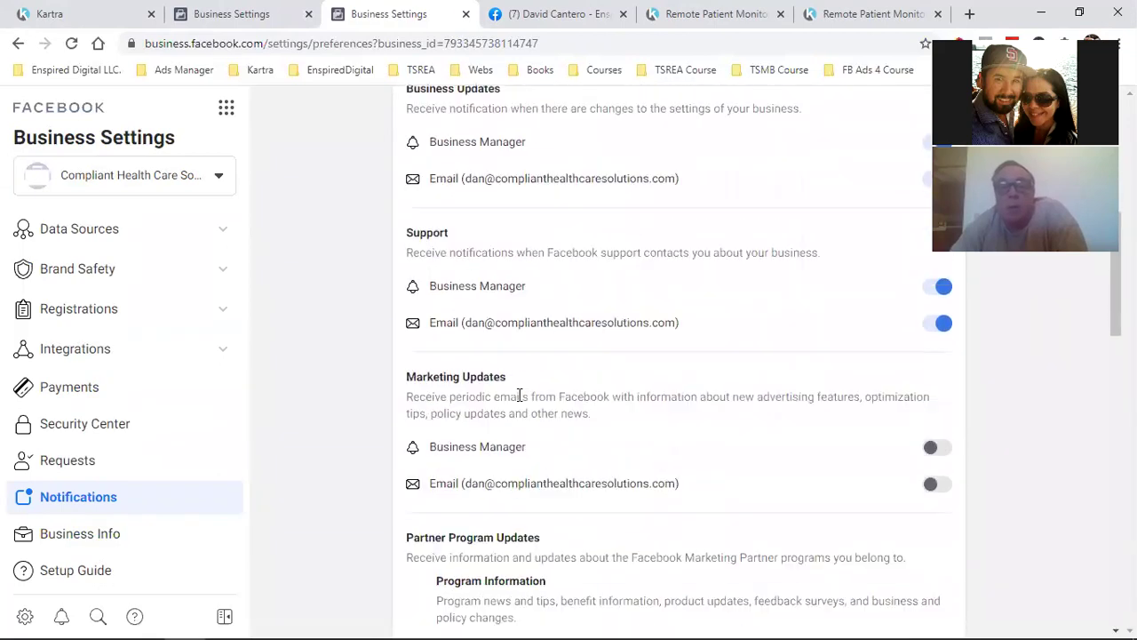
click(939, 484)
click(942, 451)
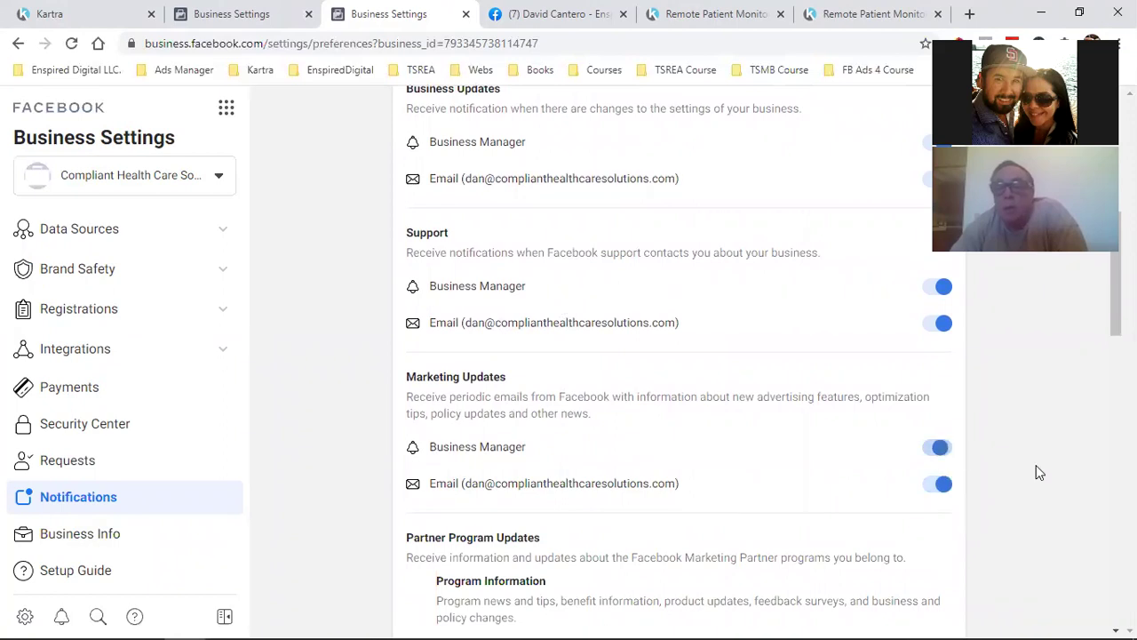
Turn on Program Information, Newsletters and Events notifications by email and in Business Manager
scroll(1026, 479, down, 3)
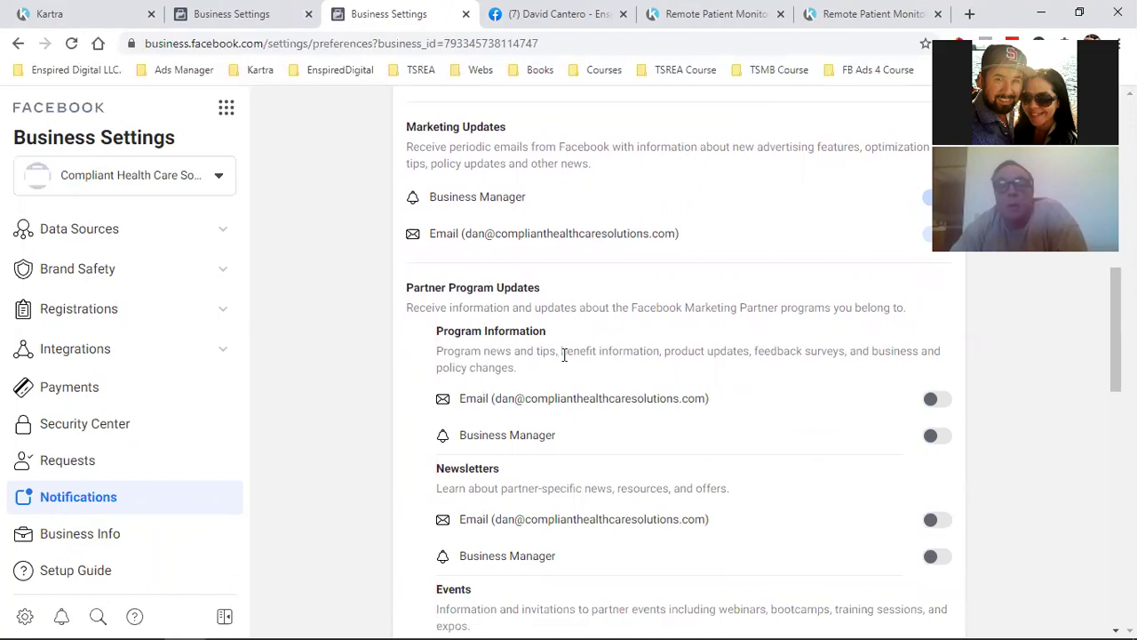
click(947, 399)
click(938, 439)
scroll(979, 503, down, 2)
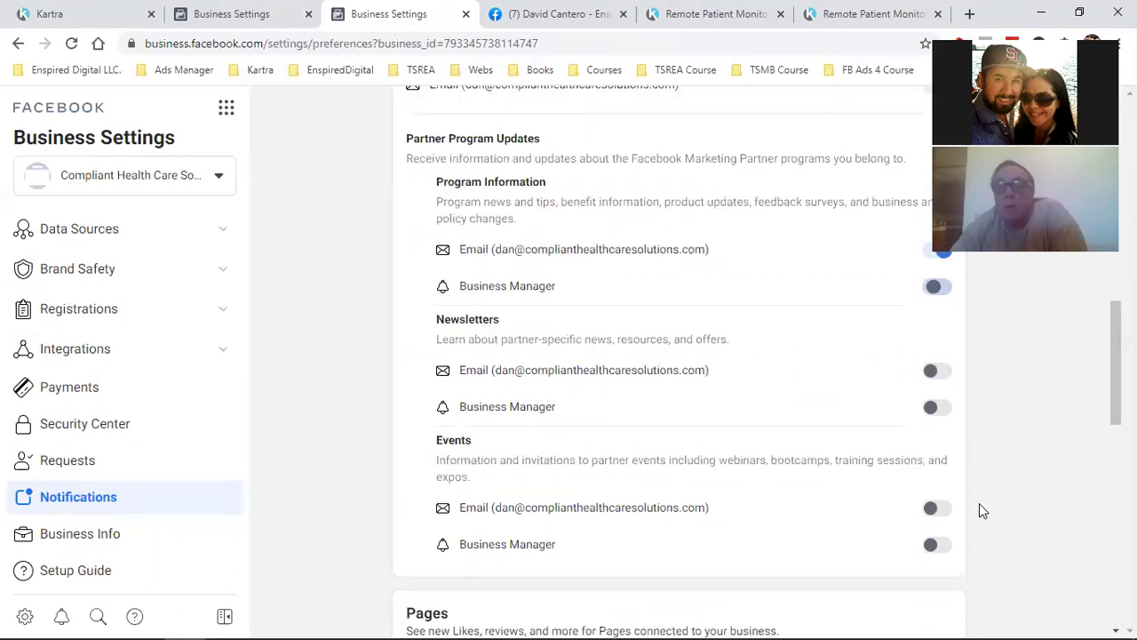
click(925, 356)
click(945, 389)
click(937, 492)
click(941, 520)
Scroll through the remaining notification settings and go to Business Info
scroll(981, 520, down, 1)
scroll(981, 518, down, 1)
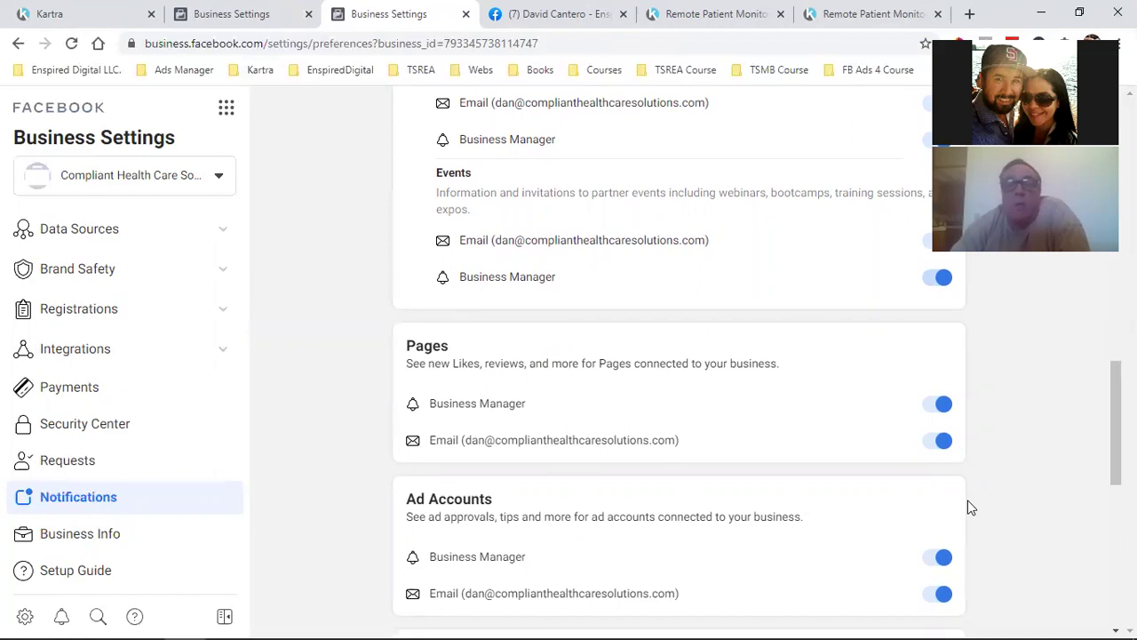
scroll(968, 500, down, 2)
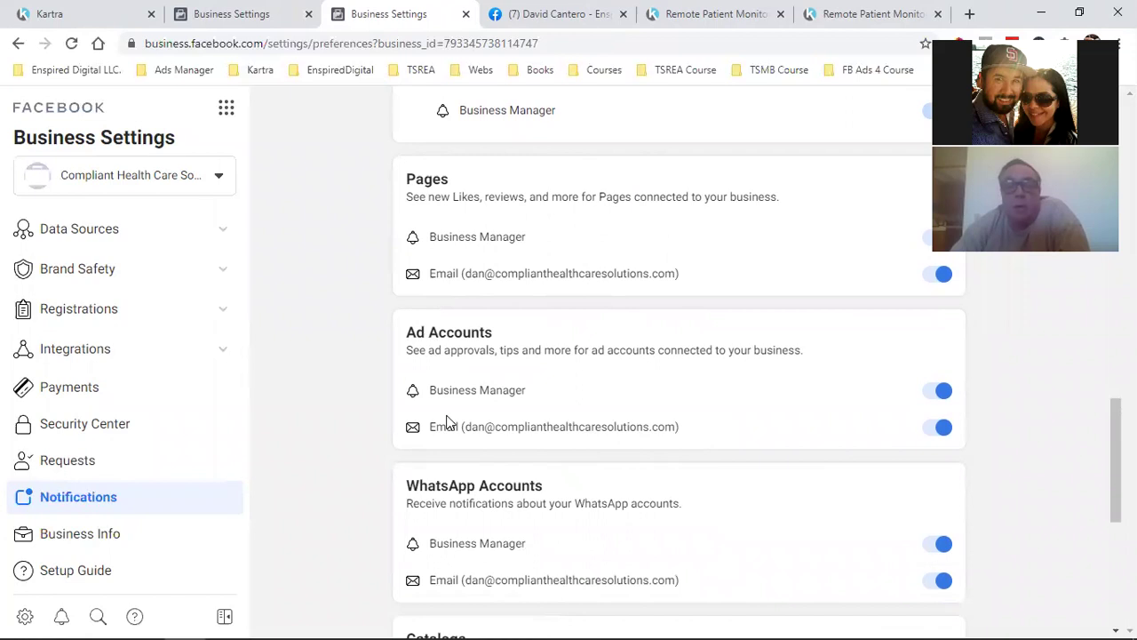
scroll(480, 409, down, 1)
scroll(613, 465, down, 2)
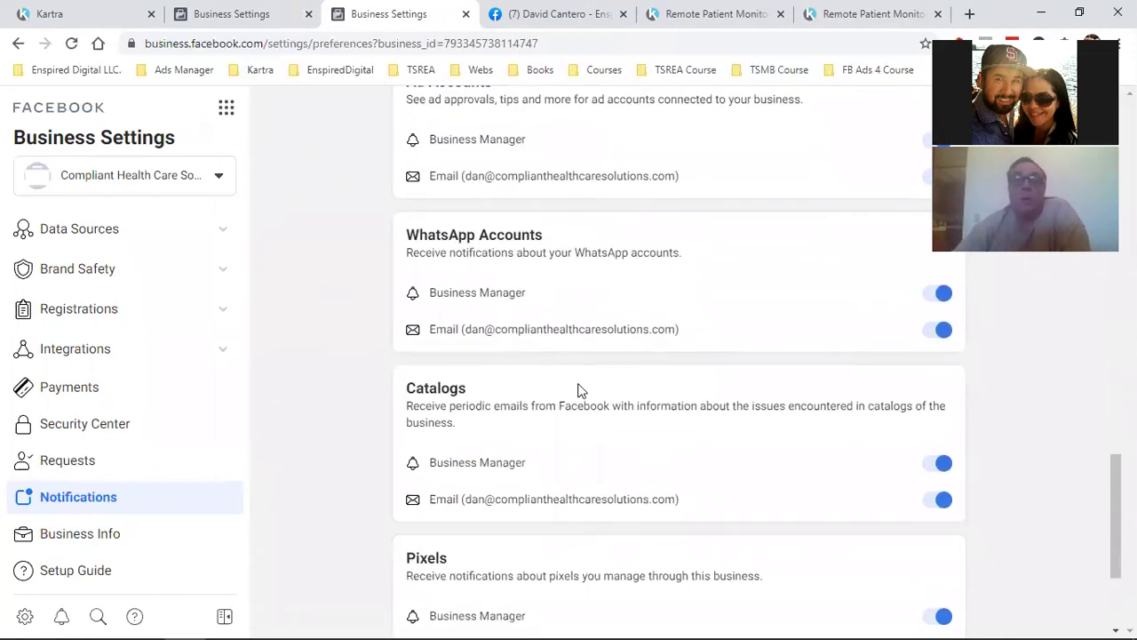
scroll(578, 389, down, 2)
scroll(533, 399, down, 1)
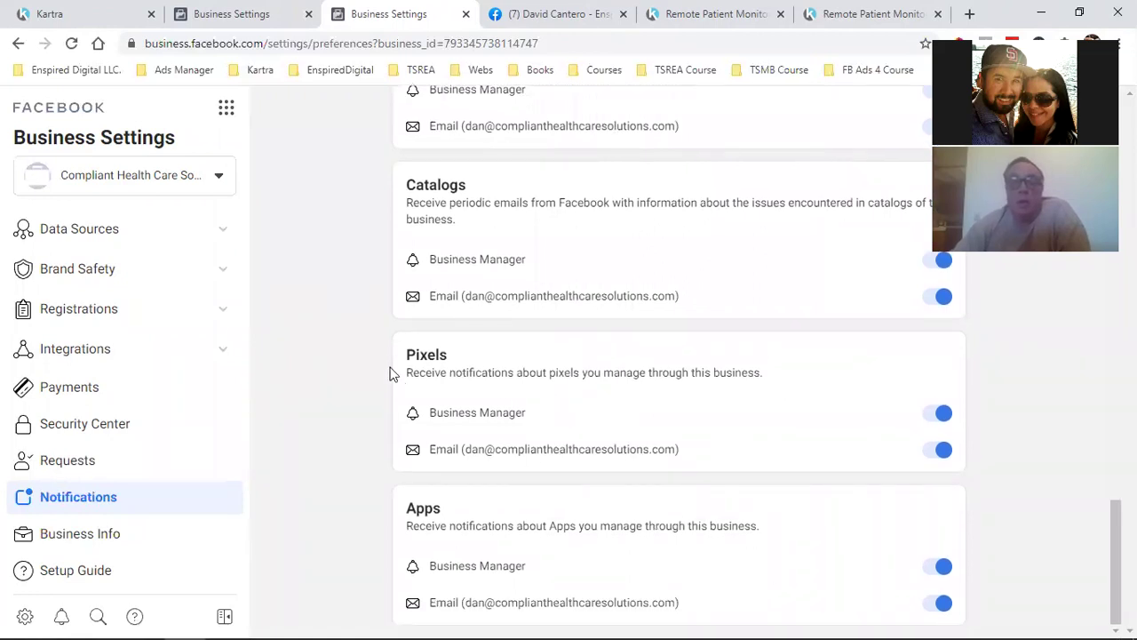
scroll(175, 382, up, 5)
scroll(178, 433, down, 5)
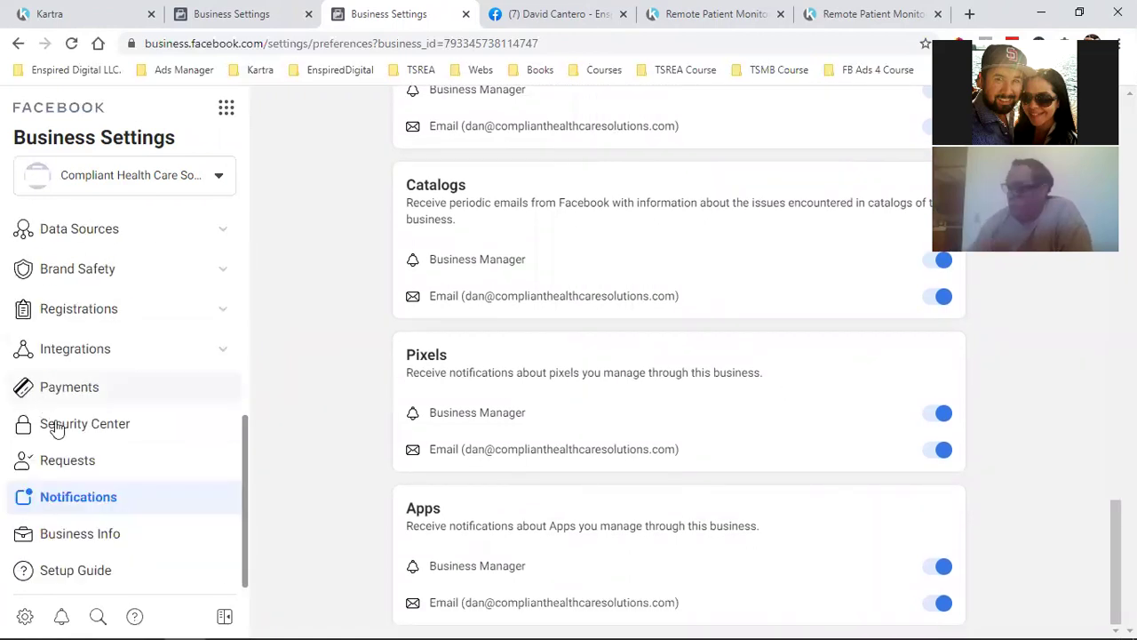
click(60, 542)
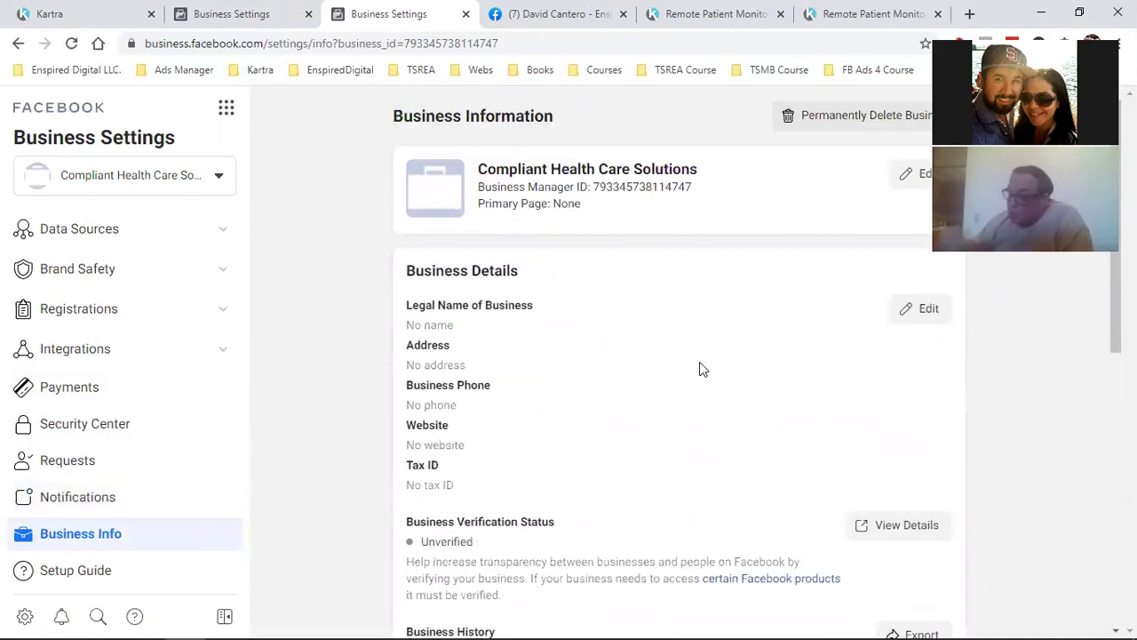
Review the business name, Business Details and Business Options on the Business Info page
mouse_move(518, 169)
mouse_down()
mouse_move(629, 168)
mouse_move(661, 277)
mouse_up()
click(656, 281)
scroll(659, 285, down, 1)
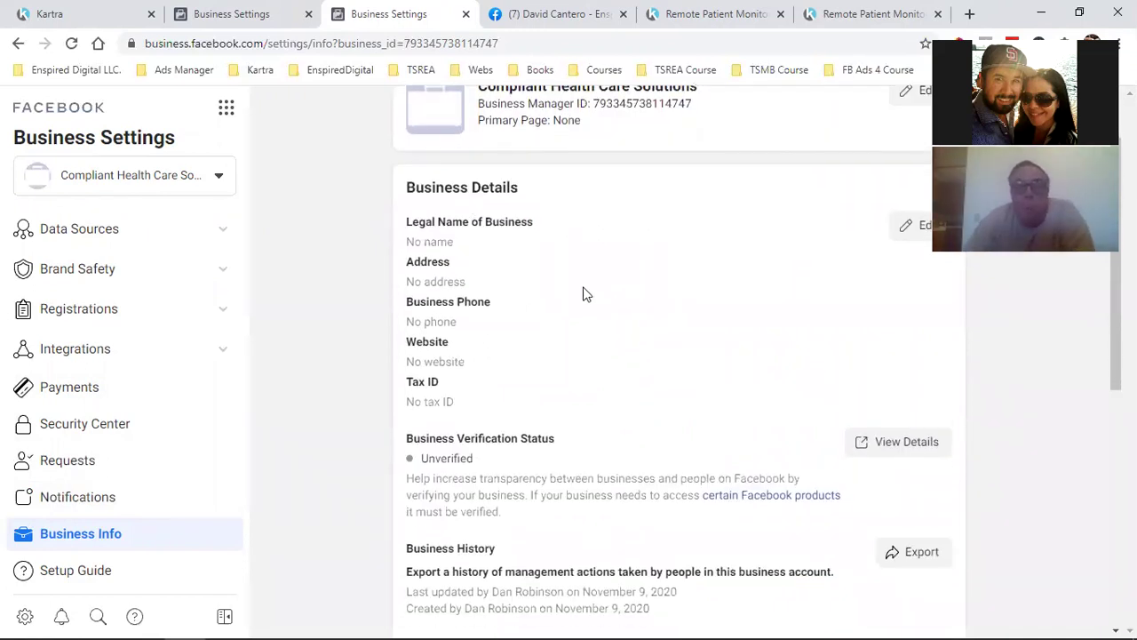
scroll(530, 377, down, 2)
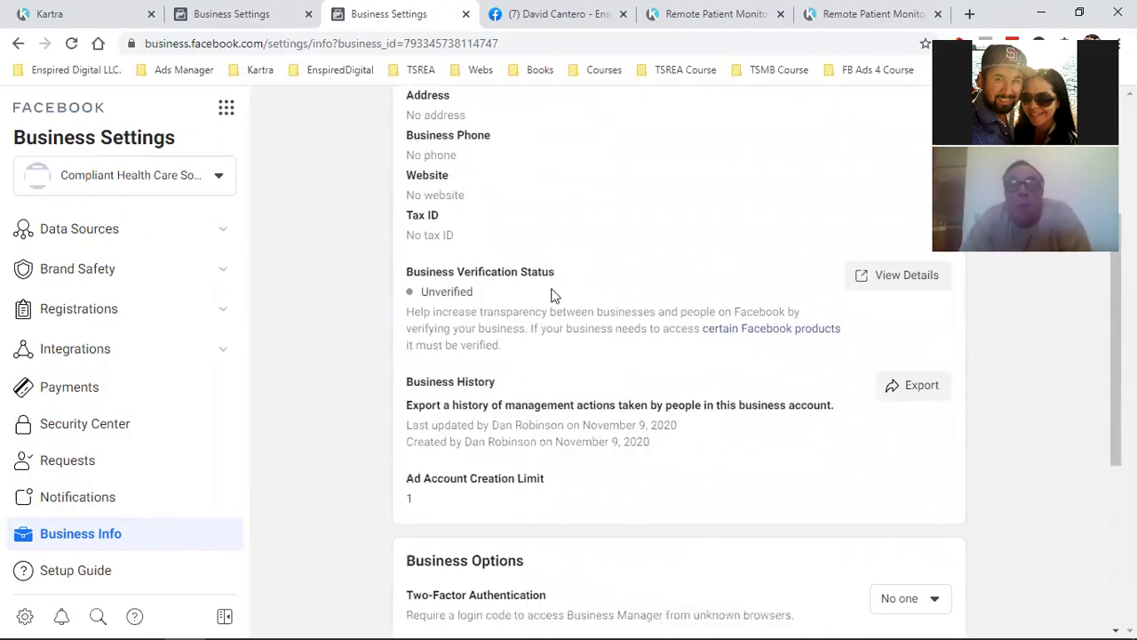
scroll(553, 289, down, 2)
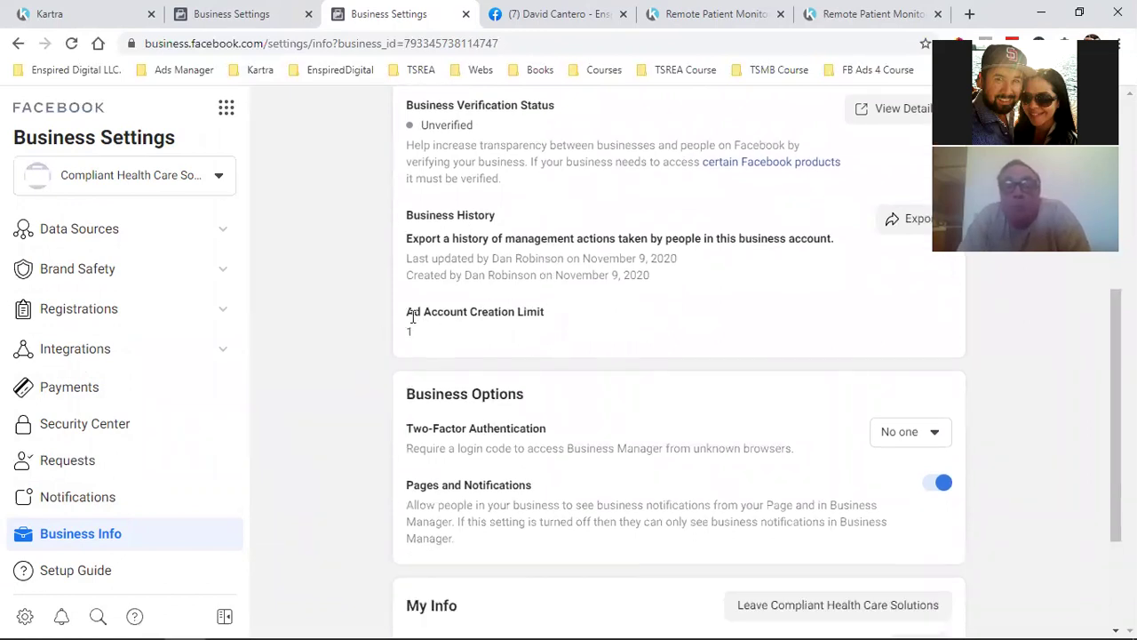
scroll(413, 346, down, 2)
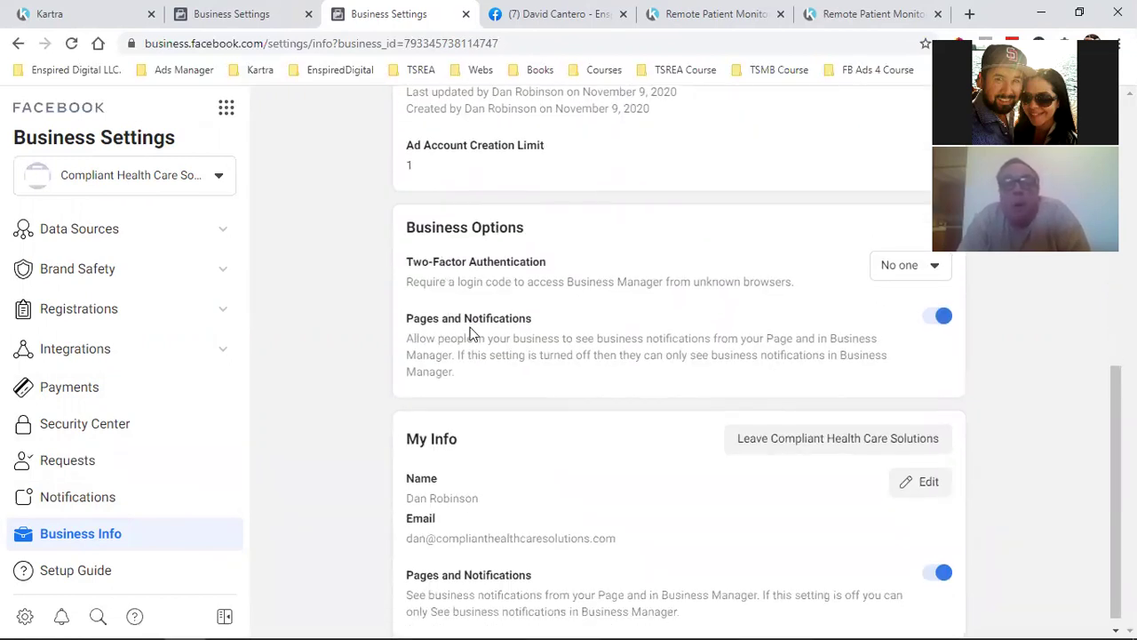
scroll(525, 379, down, 1)
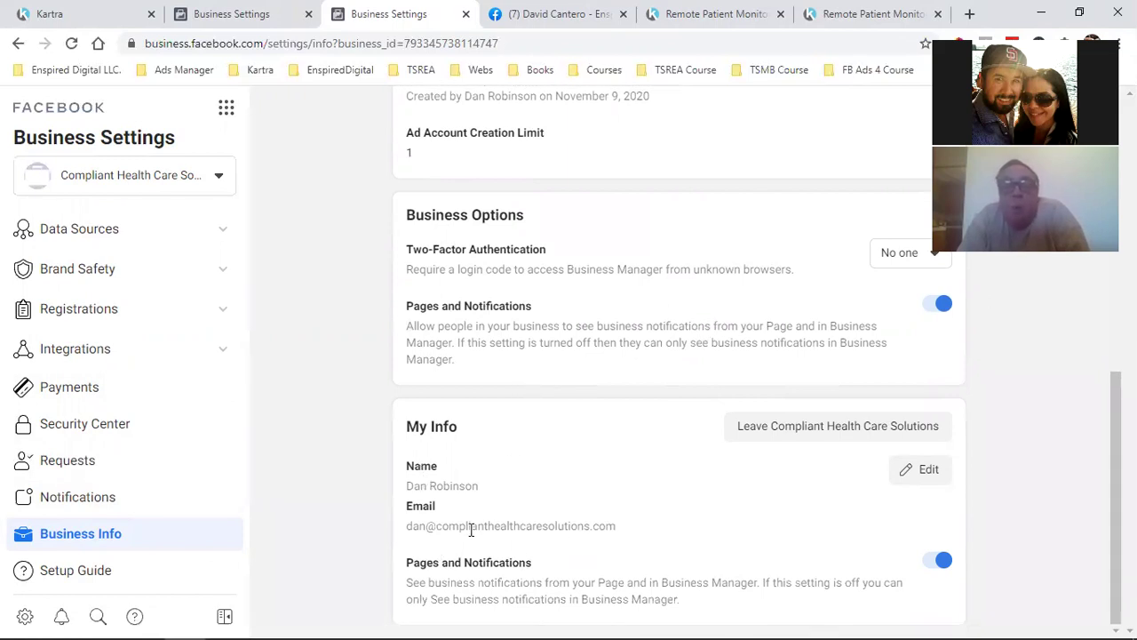
Check the admin's e-mail under My Info, then open the business details edit form
drag(471, 526, 598, 525)
scroll(598, 526, up, 4)
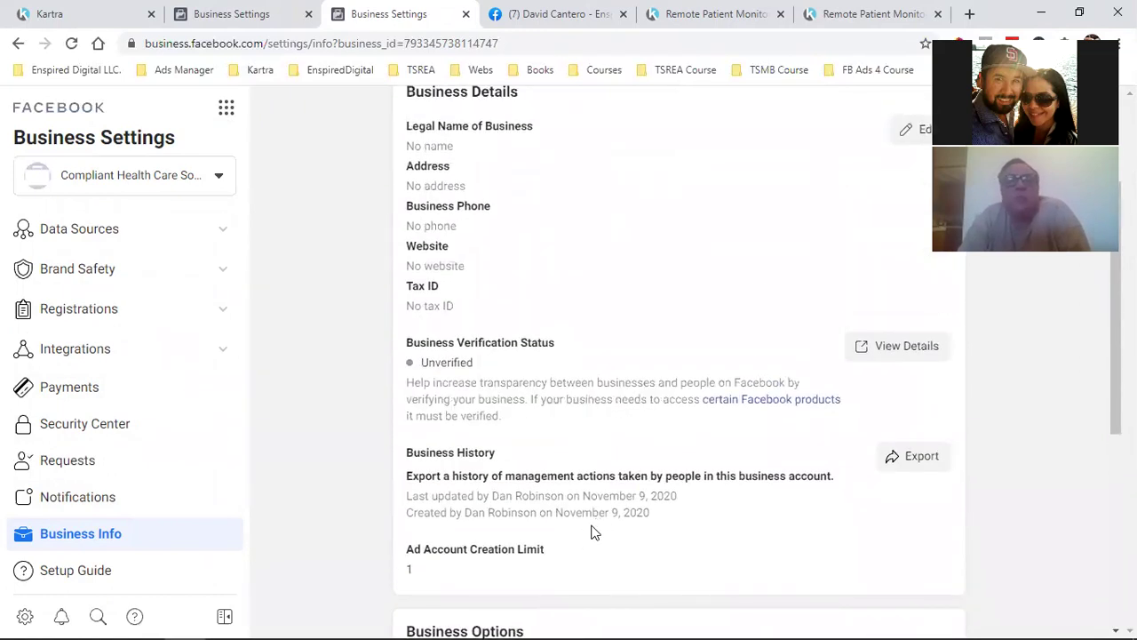
scroll(594, 532, up, 2)
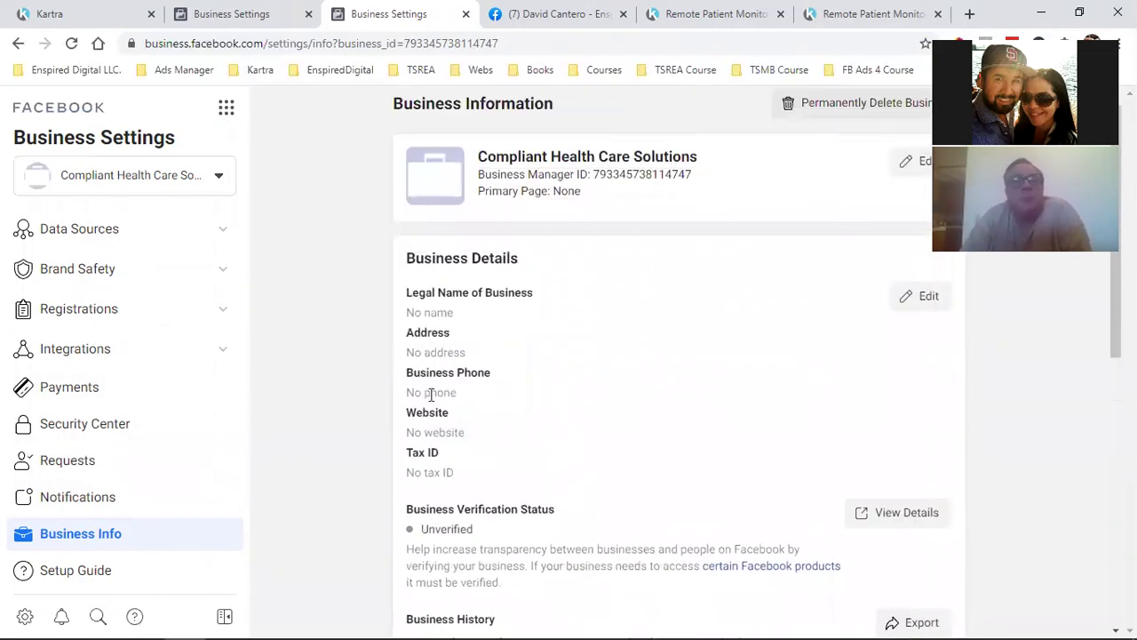
click(928, 296)
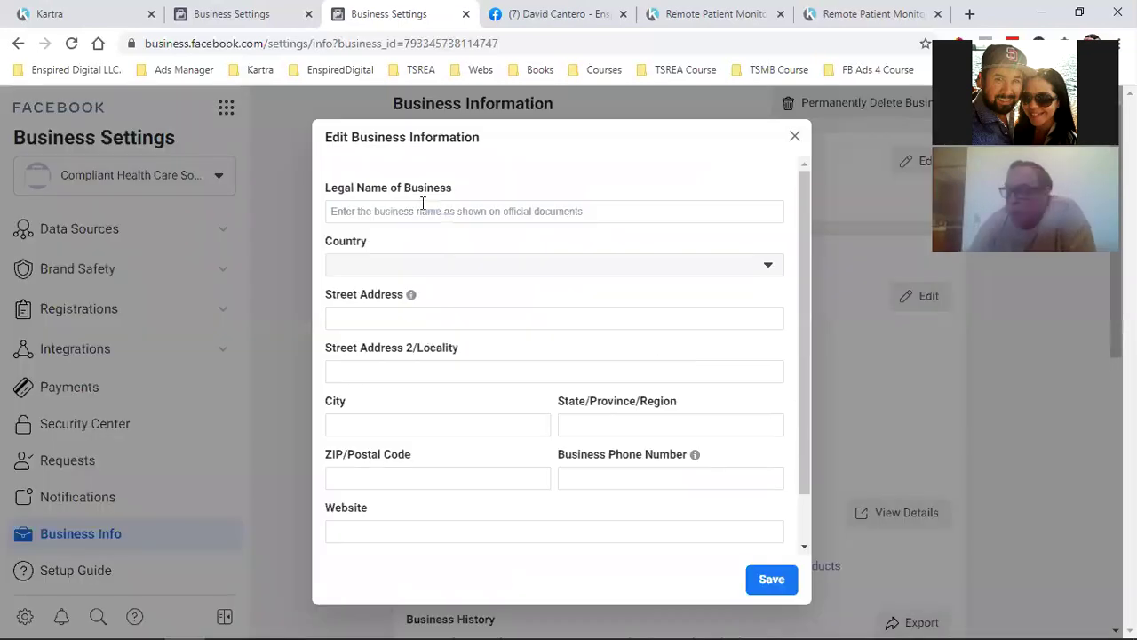
Enter the legal name 'Compliant Health Care Solutions' in the business details form
click(389, 210)
text(x)
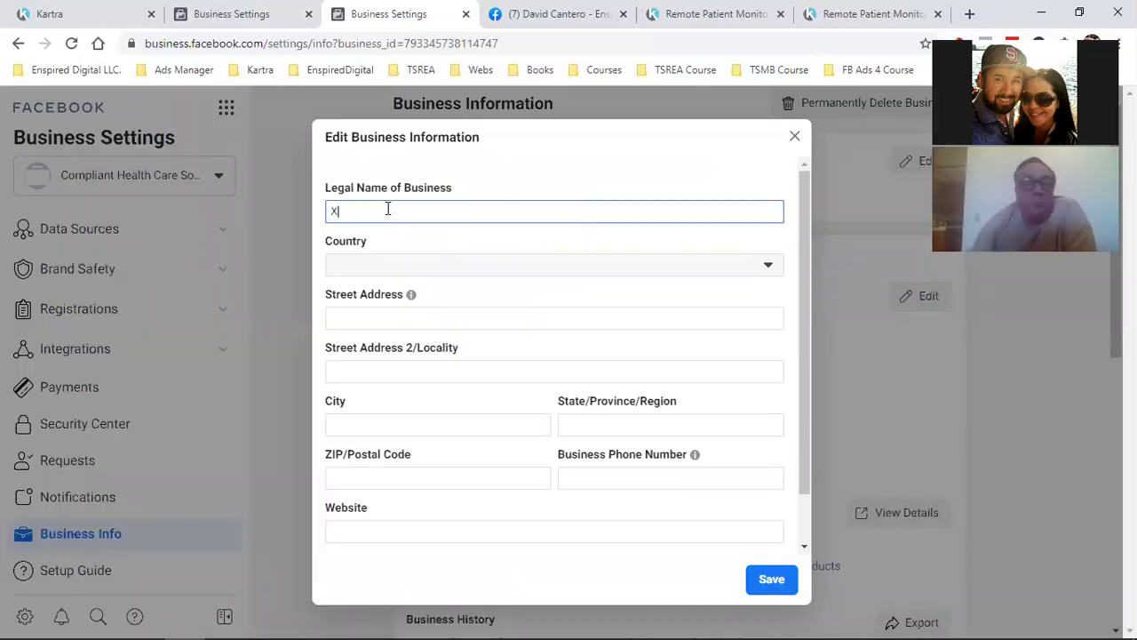
key(BackSpace)
text(Cpmpliant)
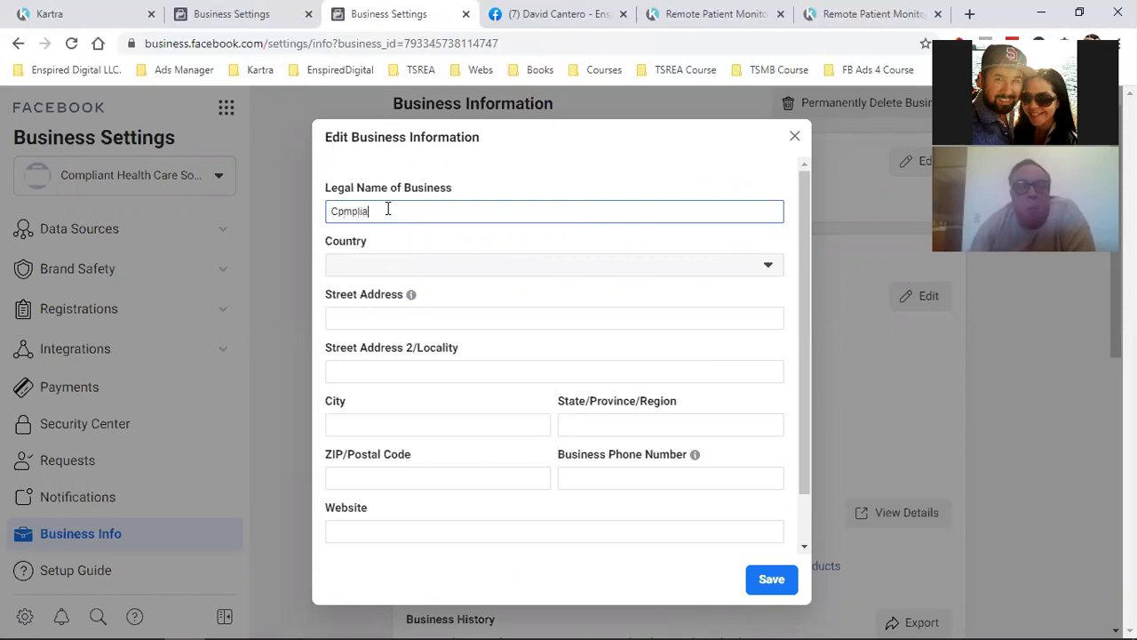
key(BackSpace)
key(BackSpace)
key(BackSpace)
key(BackSpace)
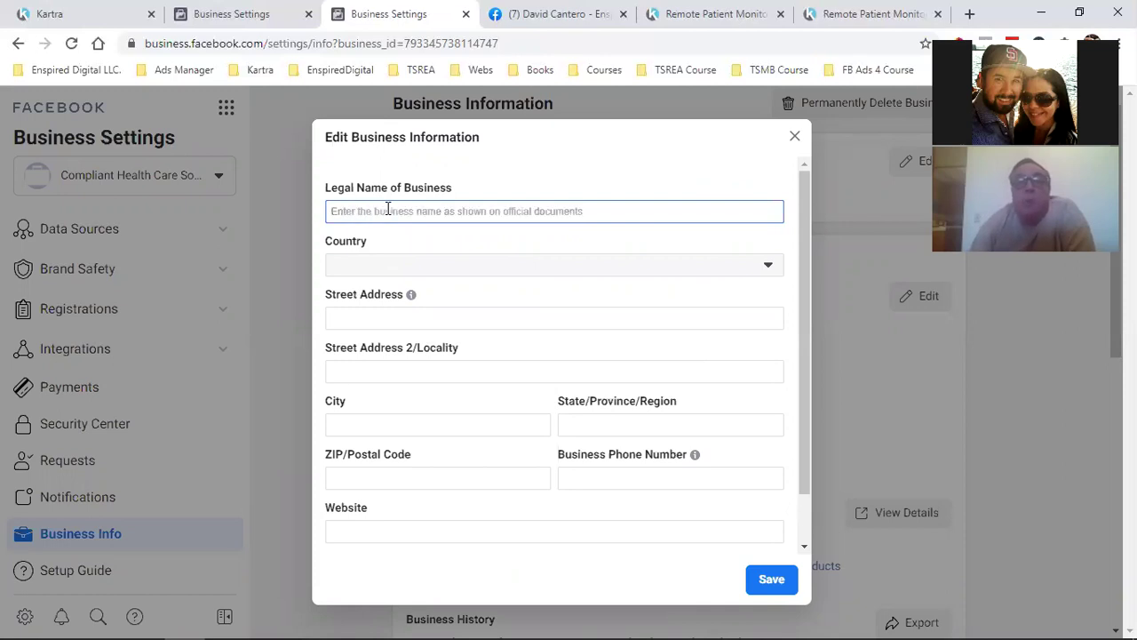
text(Compliant )
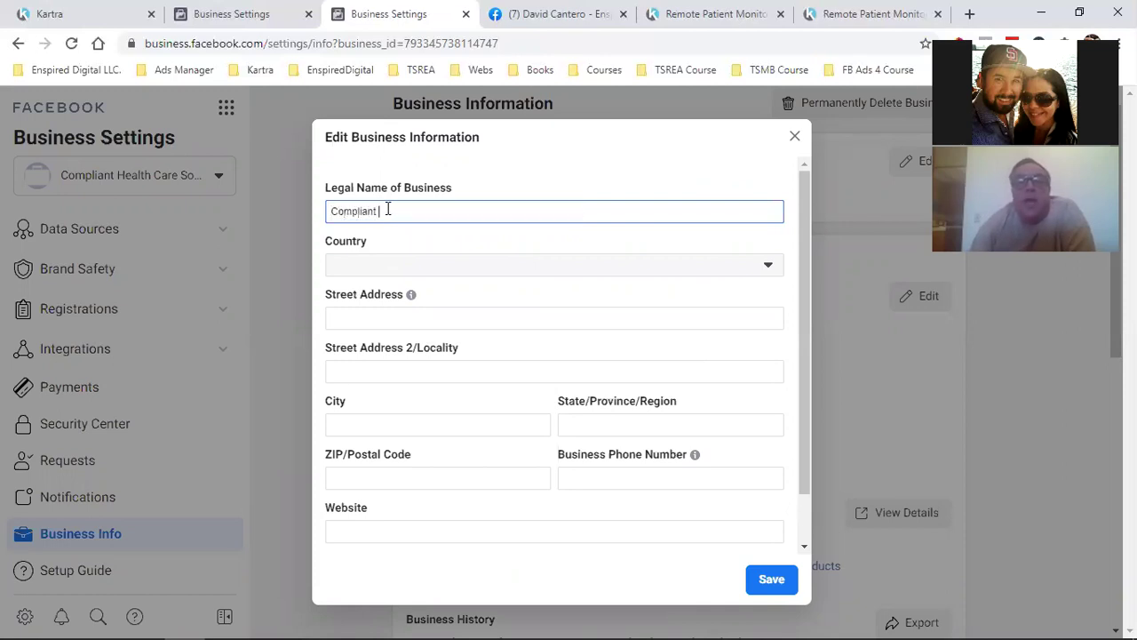
text(Health Care S)
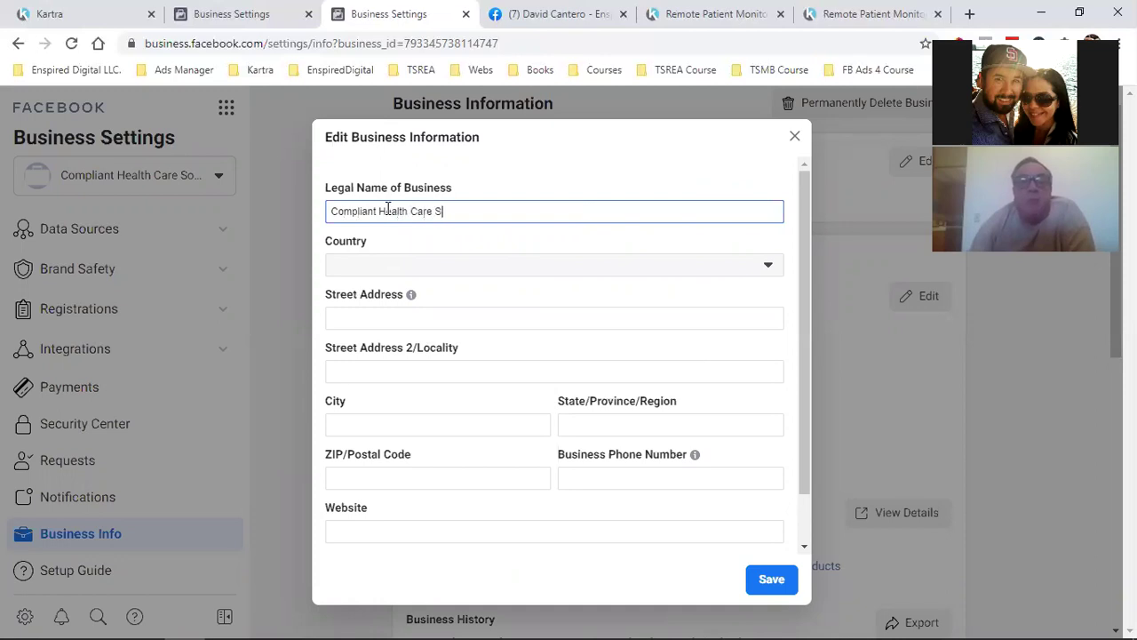
text(olutions)
Set the country to United States
click(464, 272)
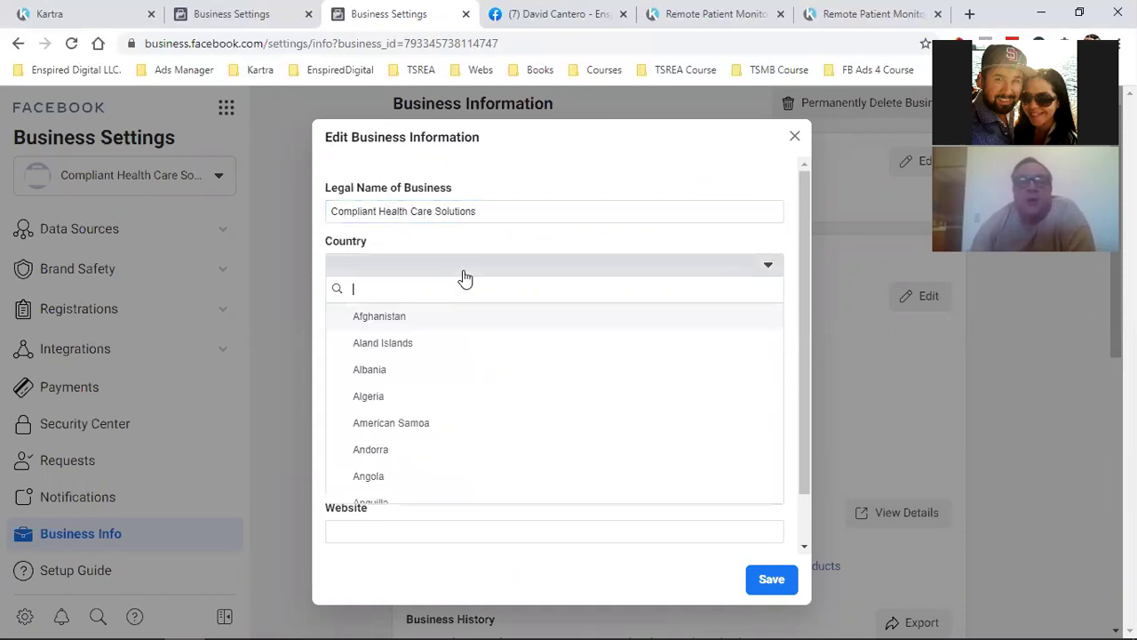
scroll(434, 426, down, 2)
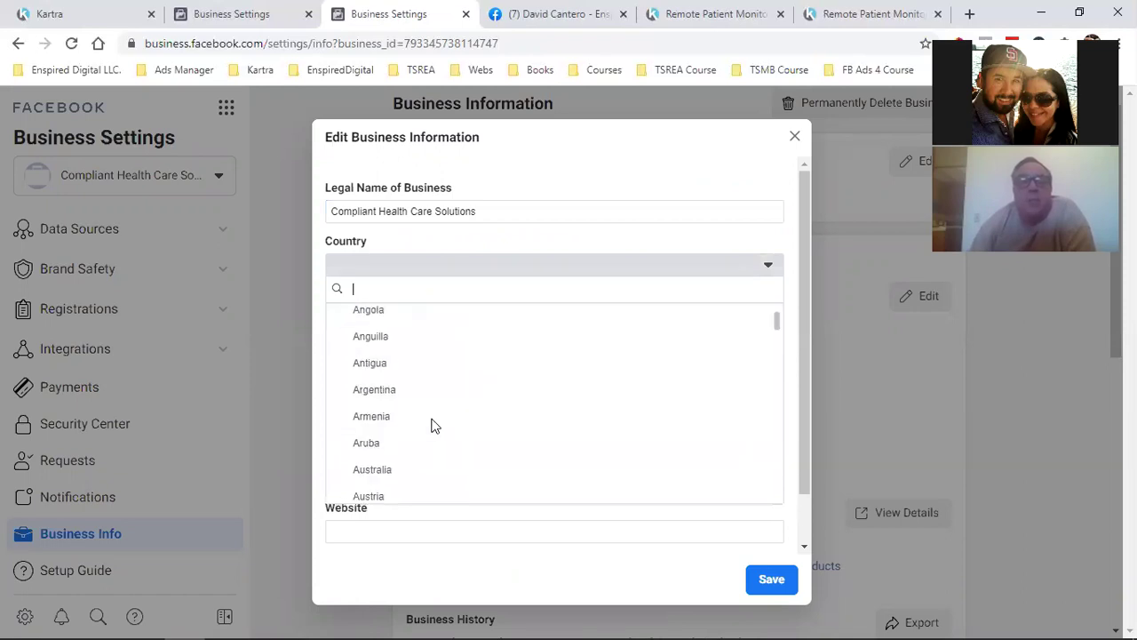
scroll(434, 425, down, 2)
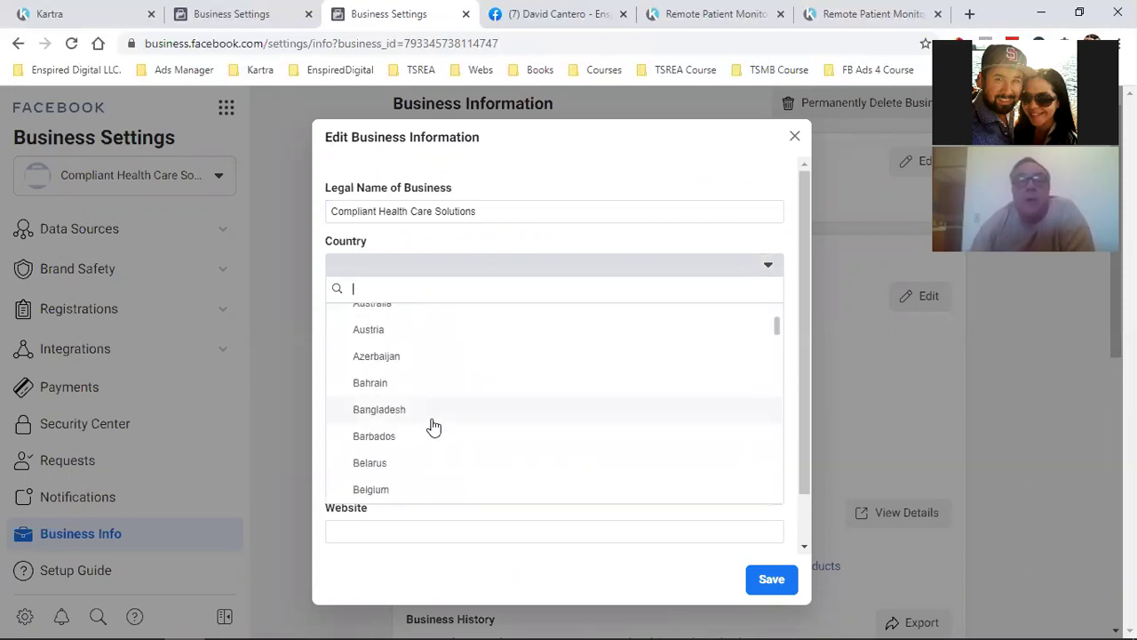
text(uni)
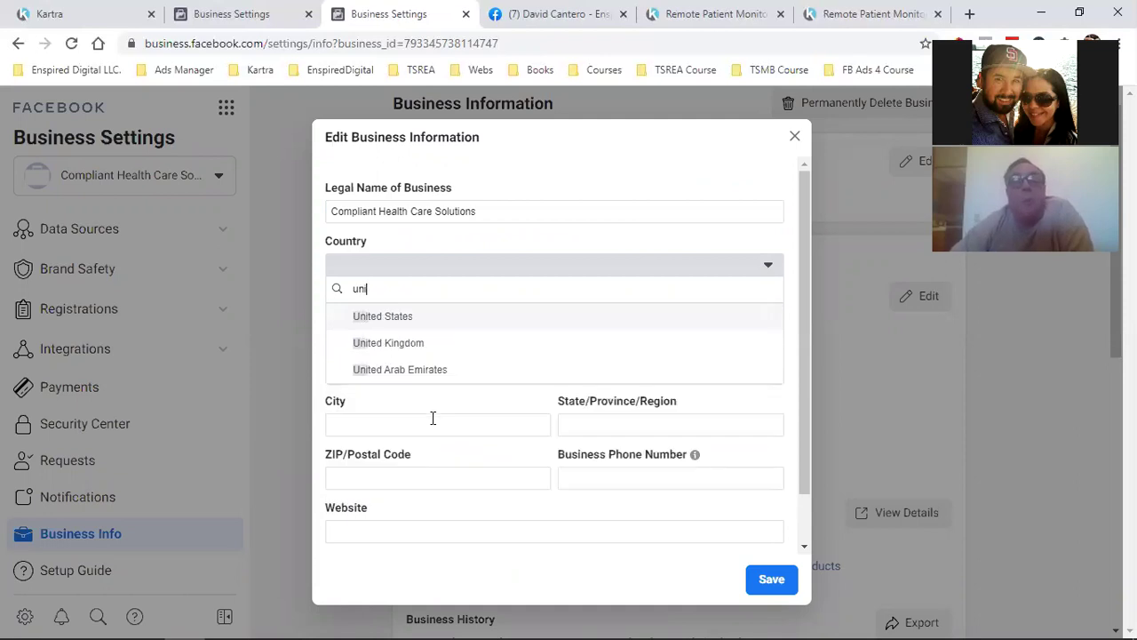
click(389, 317)
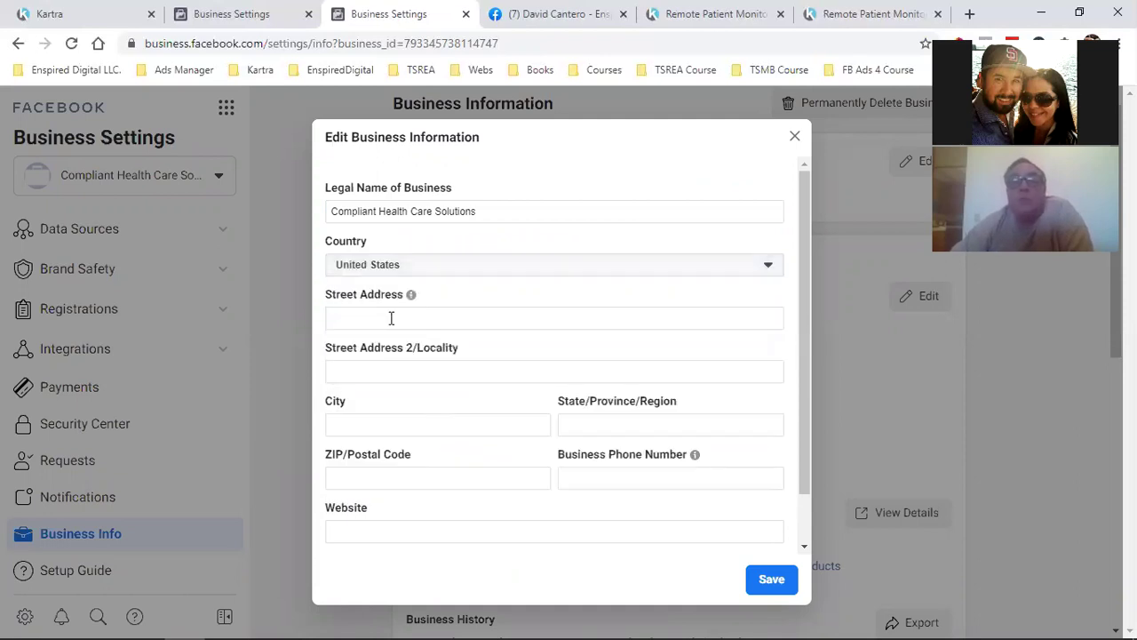
Fill in city Los Angeles and state California, then attempt to save
click(384, 421)
text(L)
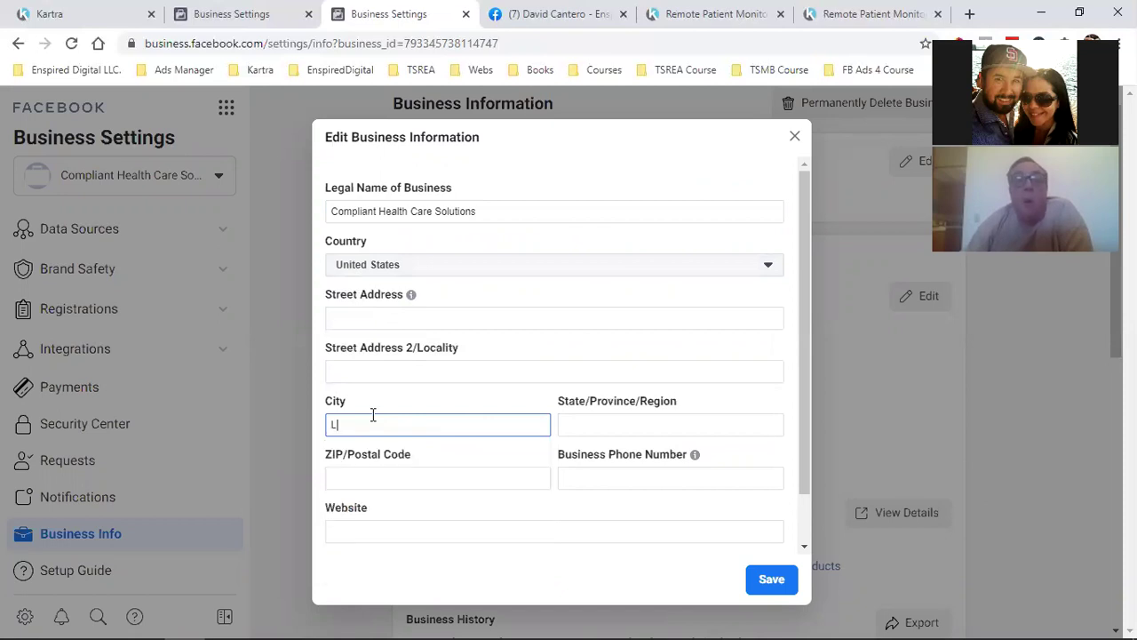
text(os Angeles)
key(Tab)
text(California)
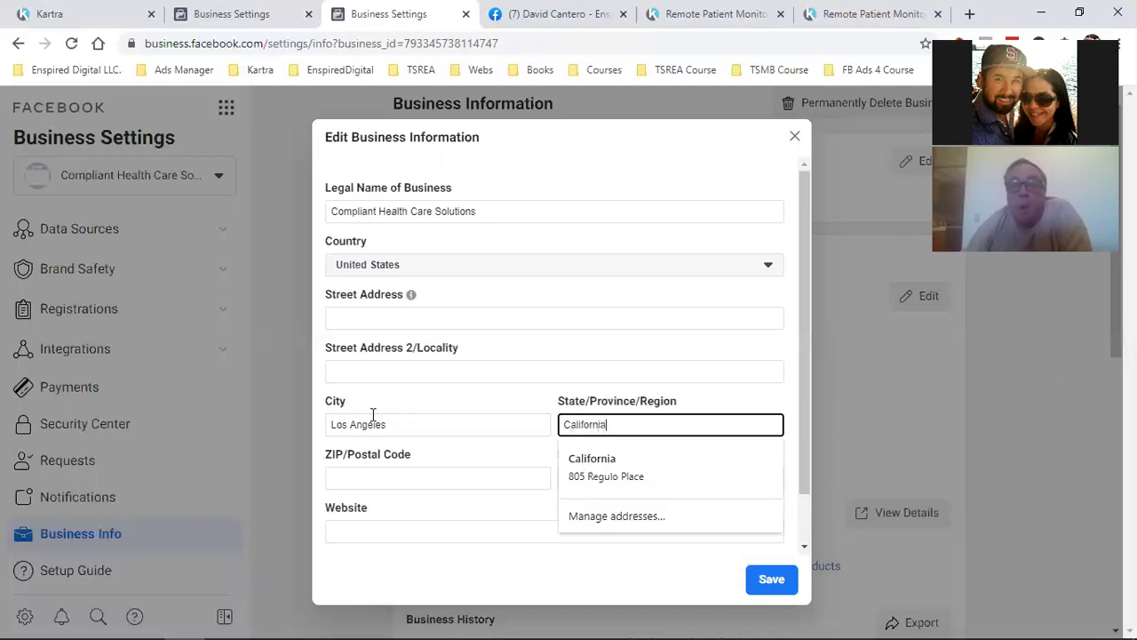
click(433, 398)
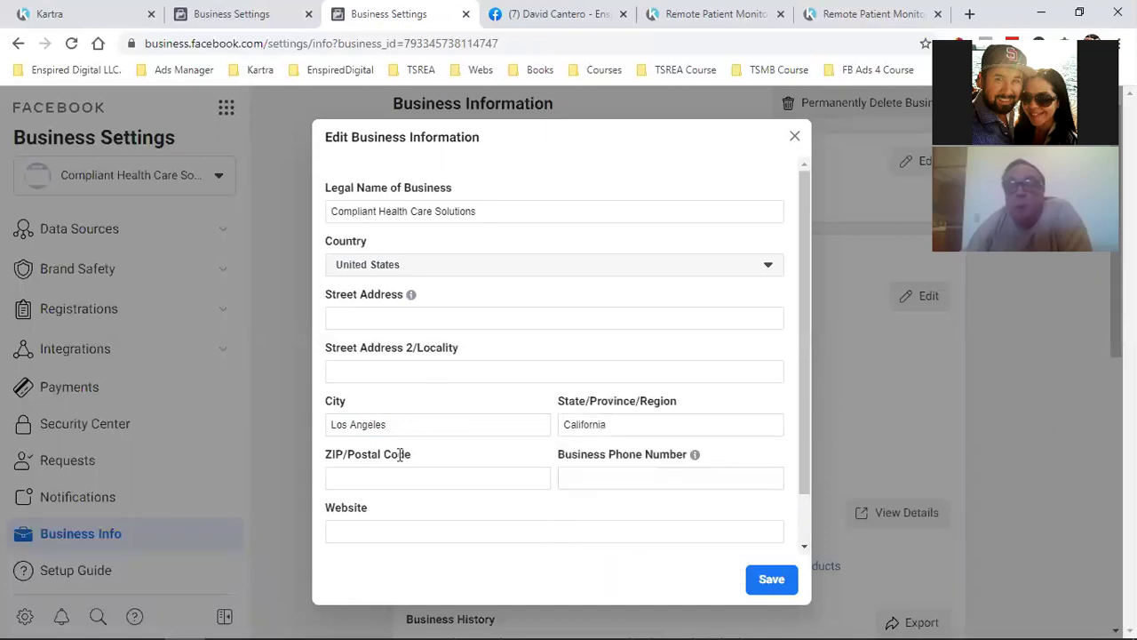
click(770, 582)
Enter the business's ZIP code, correcting a mistyped digit
click(436, 475)
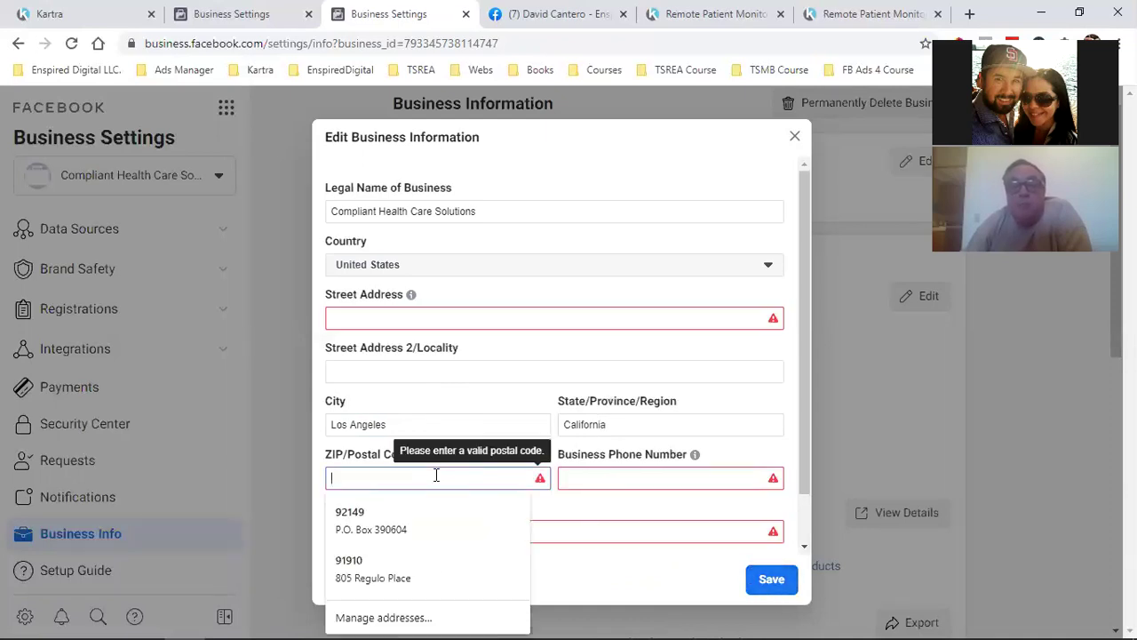
text(91)
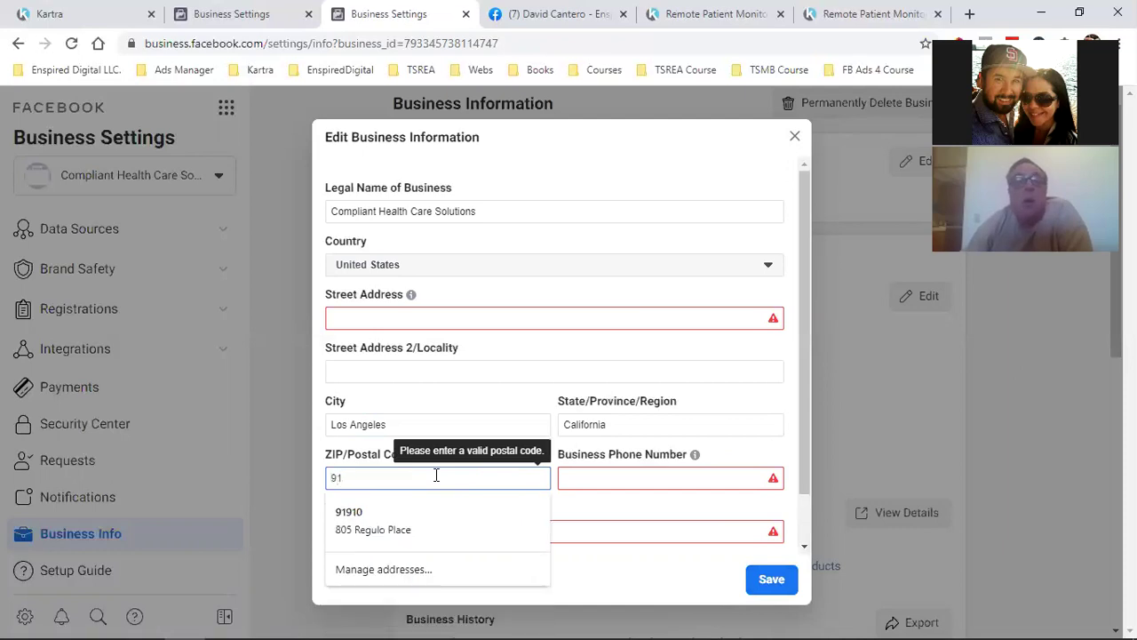
key(BackSpace)
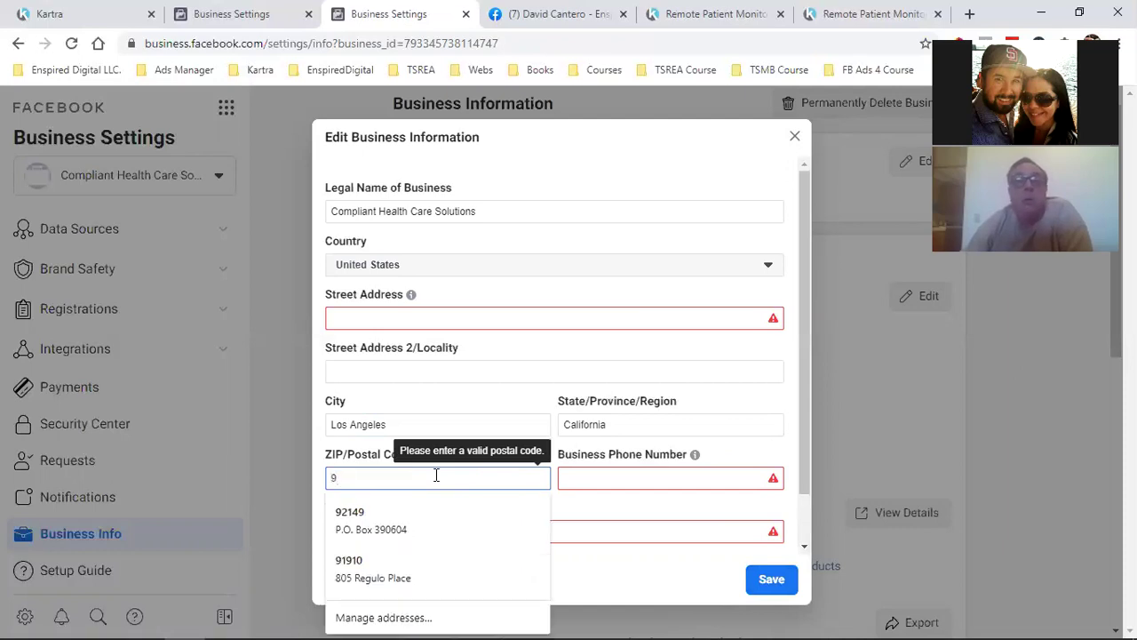
text(1607)
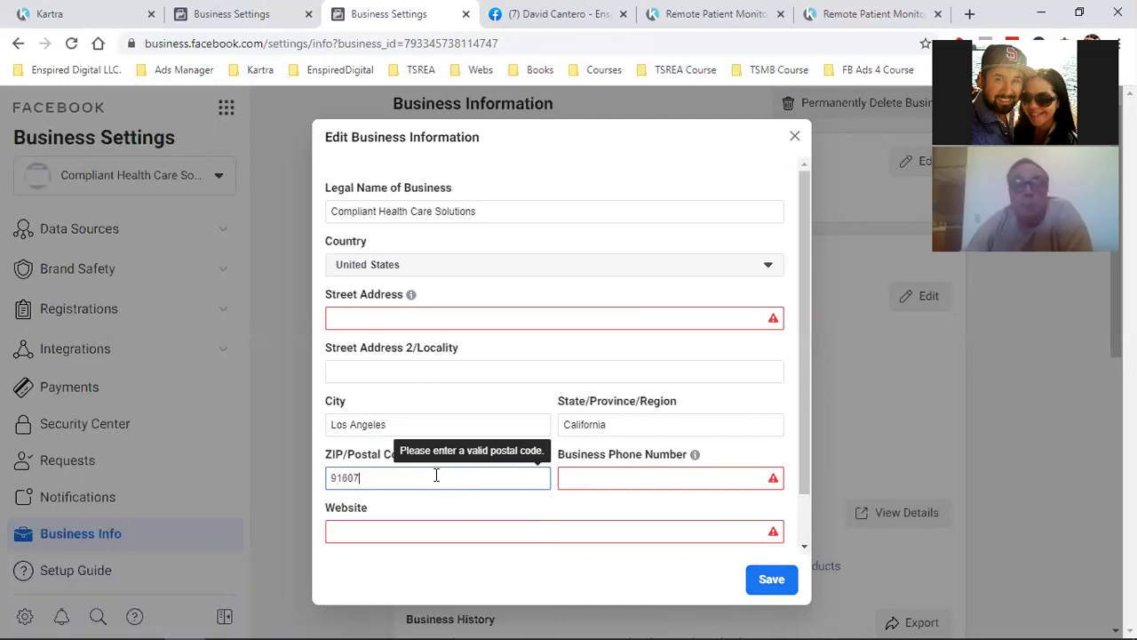
key(Tab)
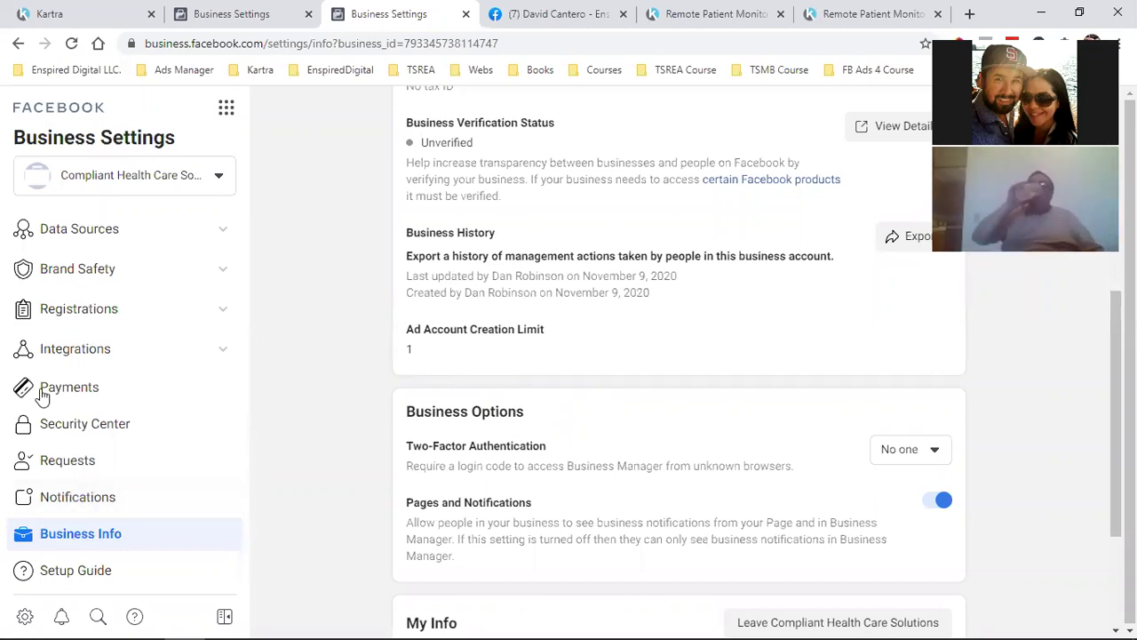
Go to Accounts > Instagram Accounts in the Business Settings sidebar
scroll(71, 376, up, 3)
scroll(84, 427, up, 1)
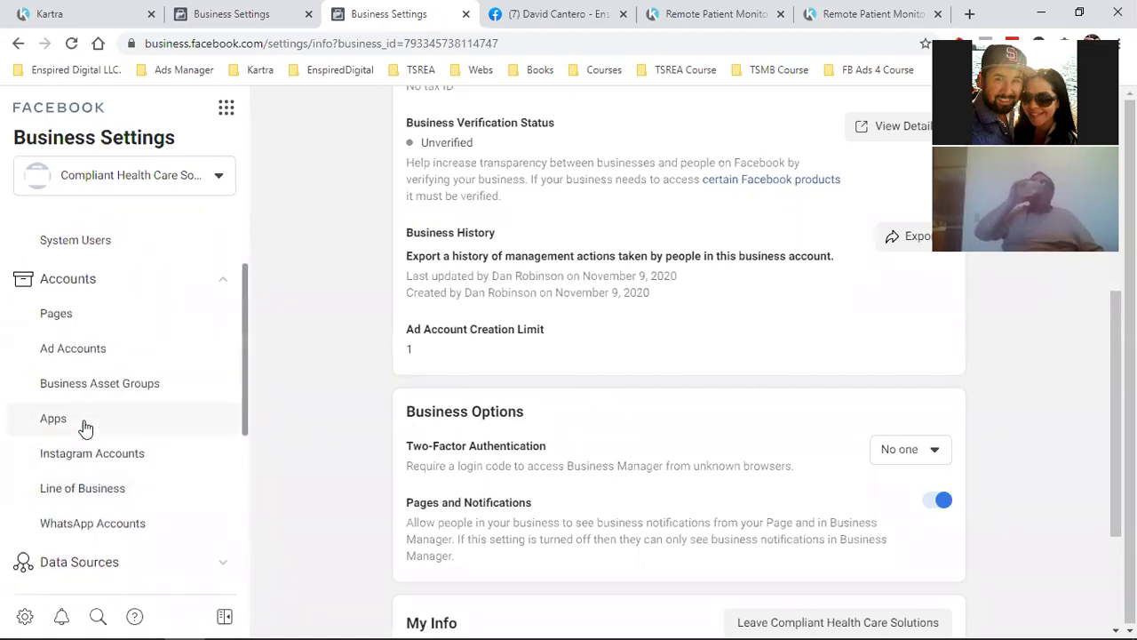
click(86, 459)
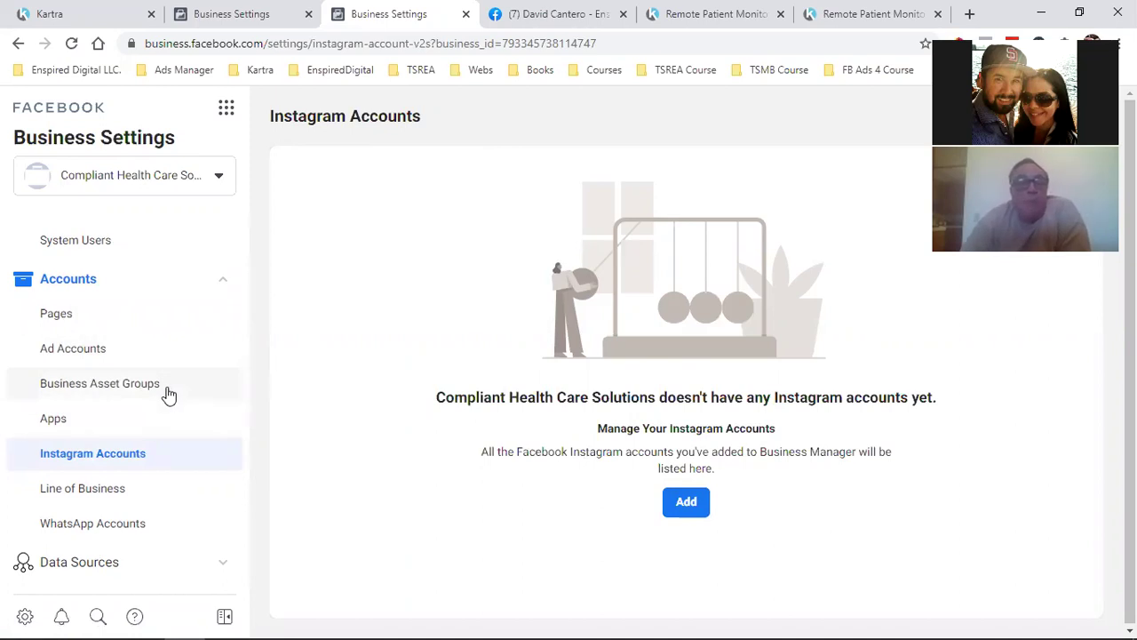
scroll(155, 405, down, 4)
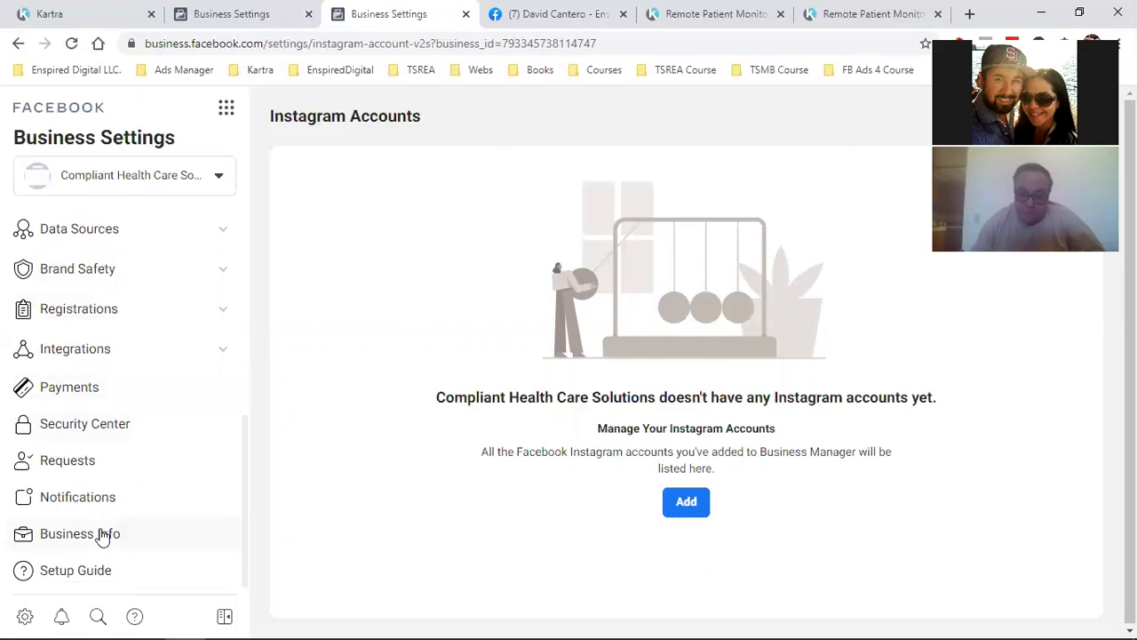
scroll(94, 533, up, 4)
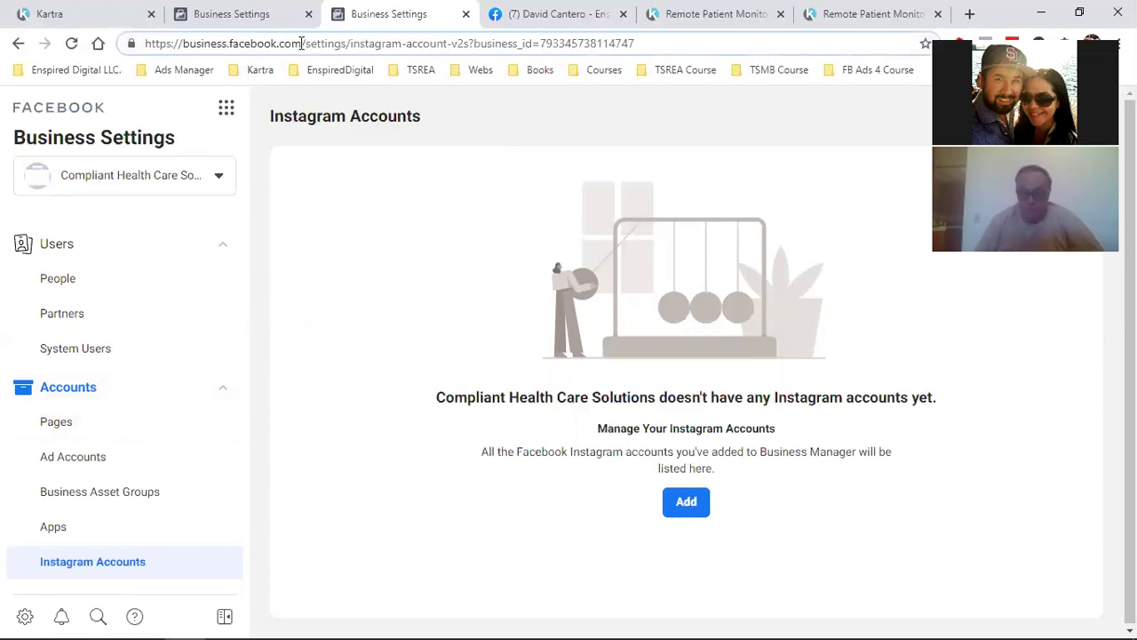
drag(305, 43, 78, 44)
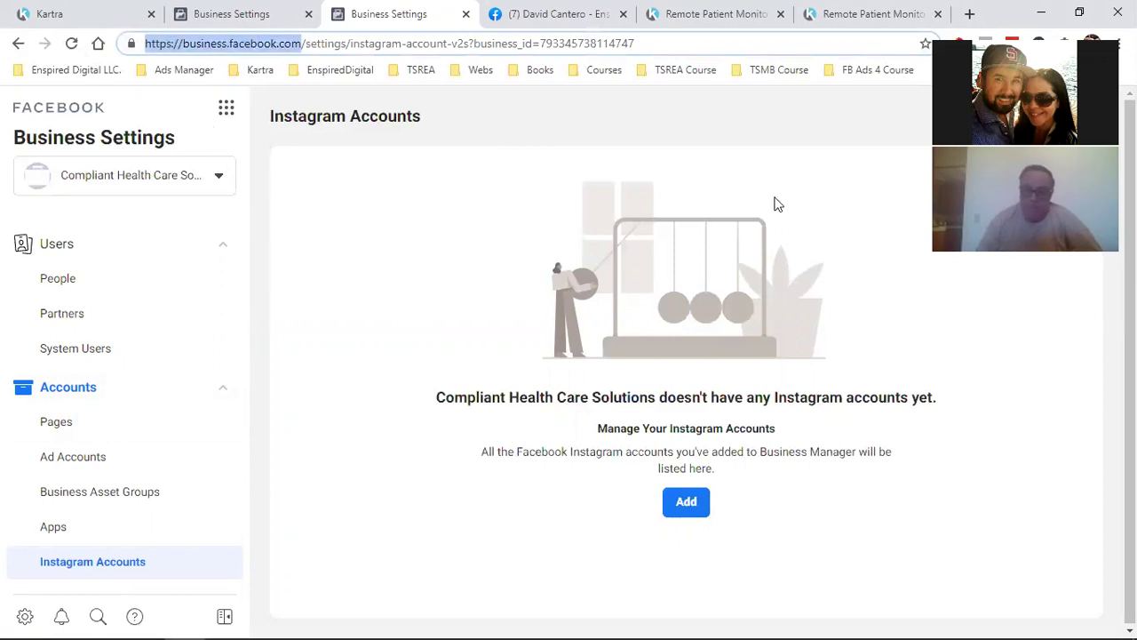
click(357, 402)
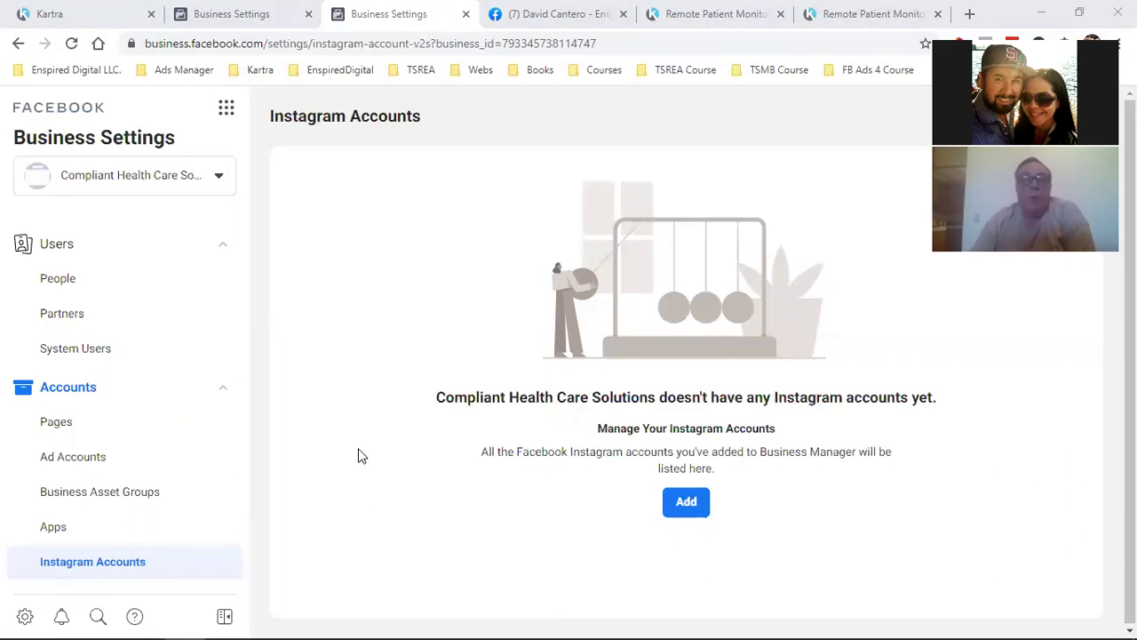
click(206, 42)
drag(306, 43, 147, 44)
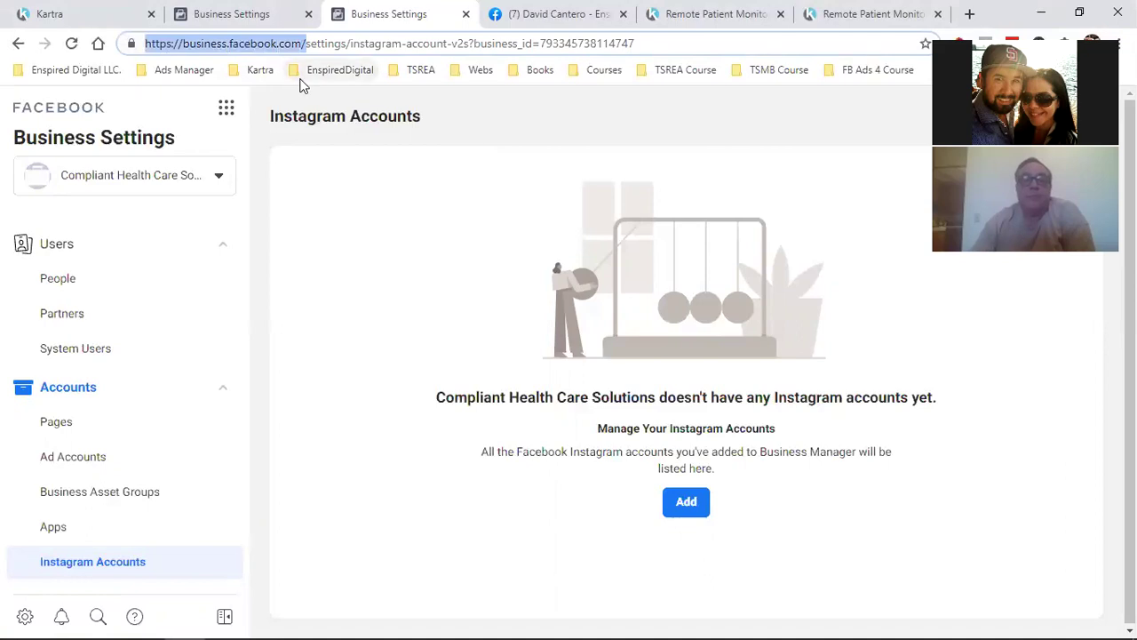